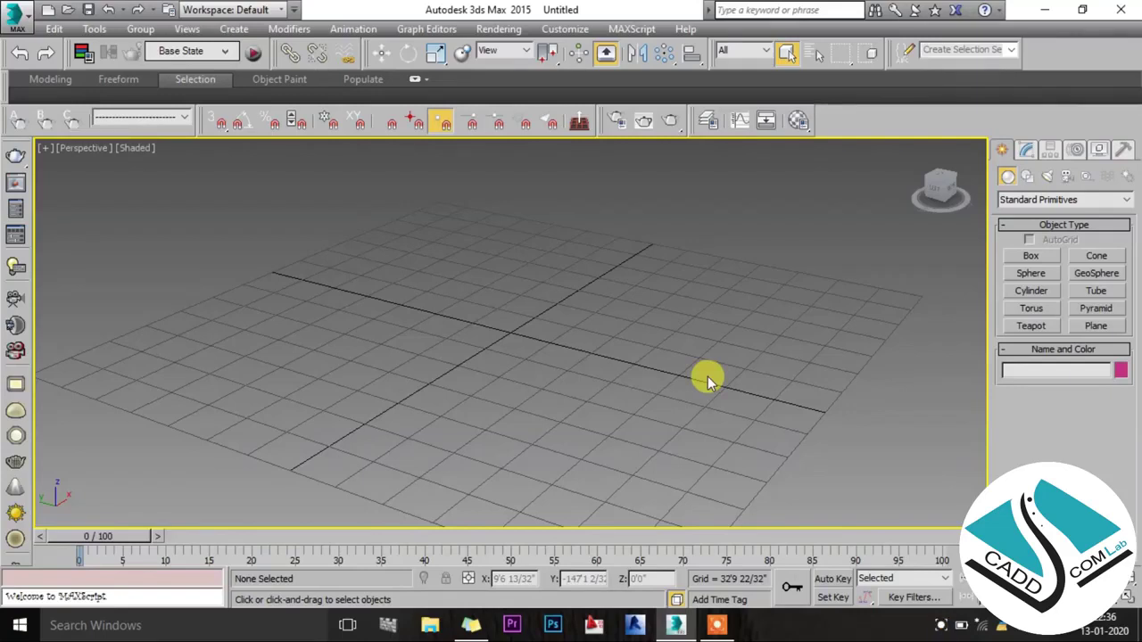
Orbit and zoom the perspective view around the empty grid.
alt+middle_drag(652, 332, 697, 328)
mouse_move(604, 264)
alt+middle_down()
mouse_move(724, 258)
mouse_move(535, 235)
mouse_move(550, 294)
mouse_move(536, 324)
mouse_move(581, 294)
mouse_move(518, 301)
mouse_move(601, 309)
mouse_move(520, 301)
alt+middle_up()
scroll(520, 301, up, 5)
scroll(553, 287, up, 1)
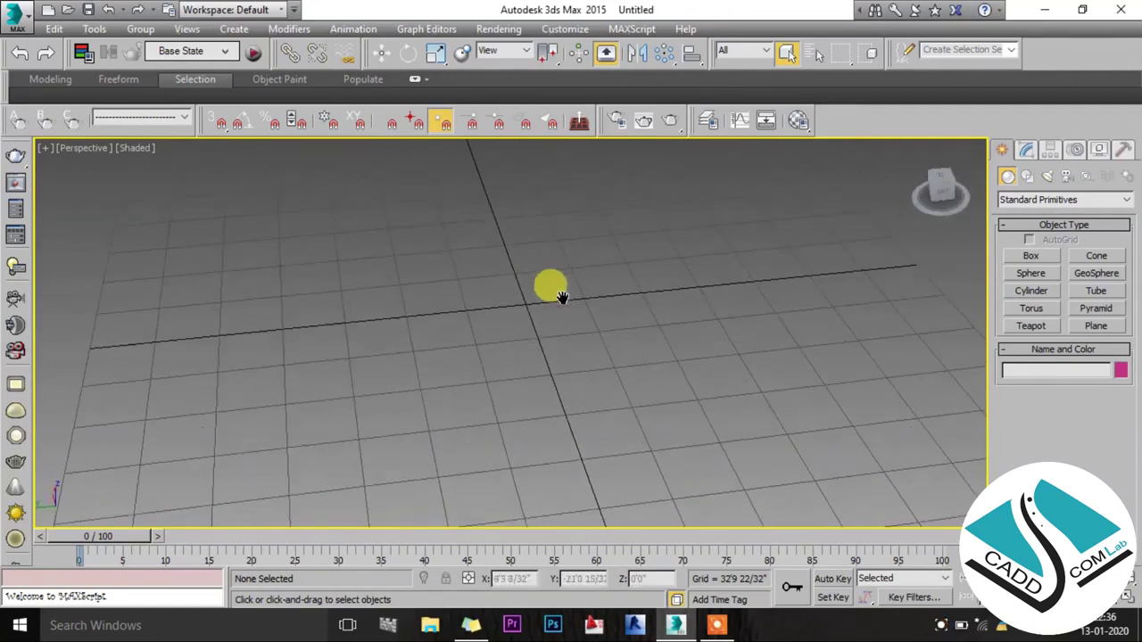
scroll(571, 299, up, 1)
scroll(535, 288, down, 3)
scroll(571, 287, down, 2)
scroll(500, 292, up, 1)
scroll(535, 286, up, 3)
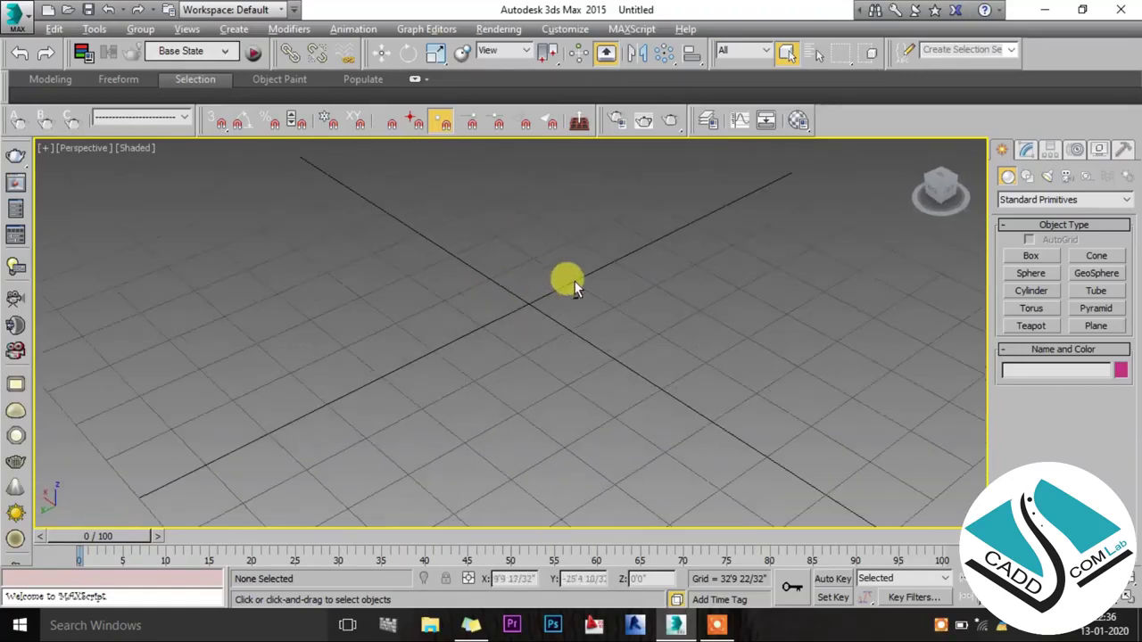
Draw a standard Box primitive on the grid, dragging out its base and height.
click(1031, 256)
drag(499, 182, 582, 468)
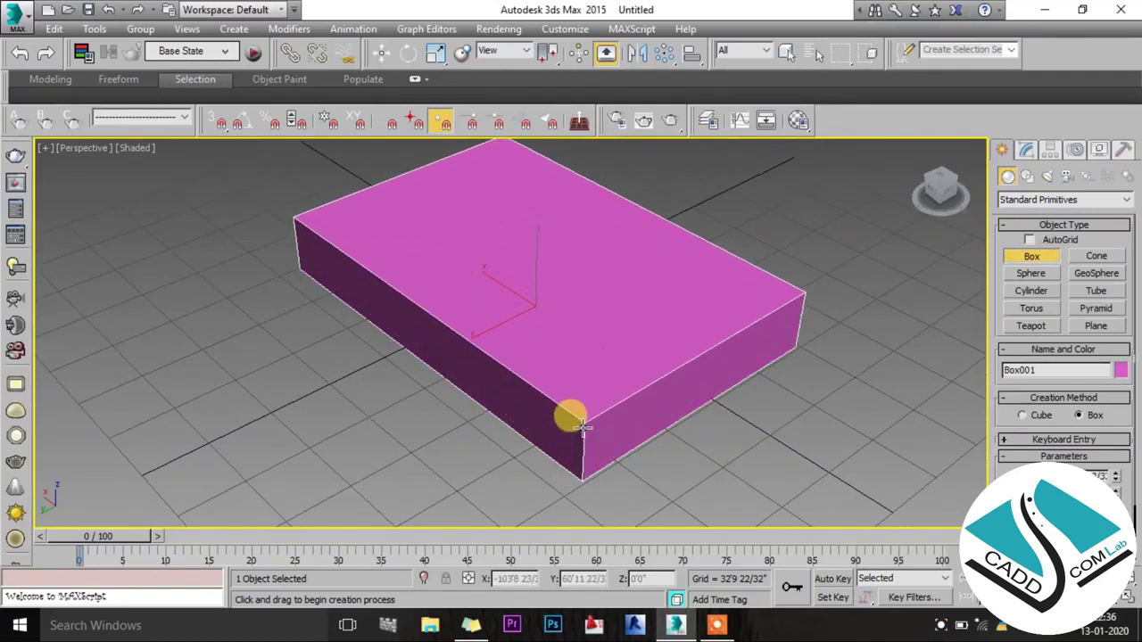
click(581, 426)
key(w)
mouse_move(423, 408)
alt+middle_down()
mouse_move(580, 382)
mouse_move(576, 403)
alt+middle_up()
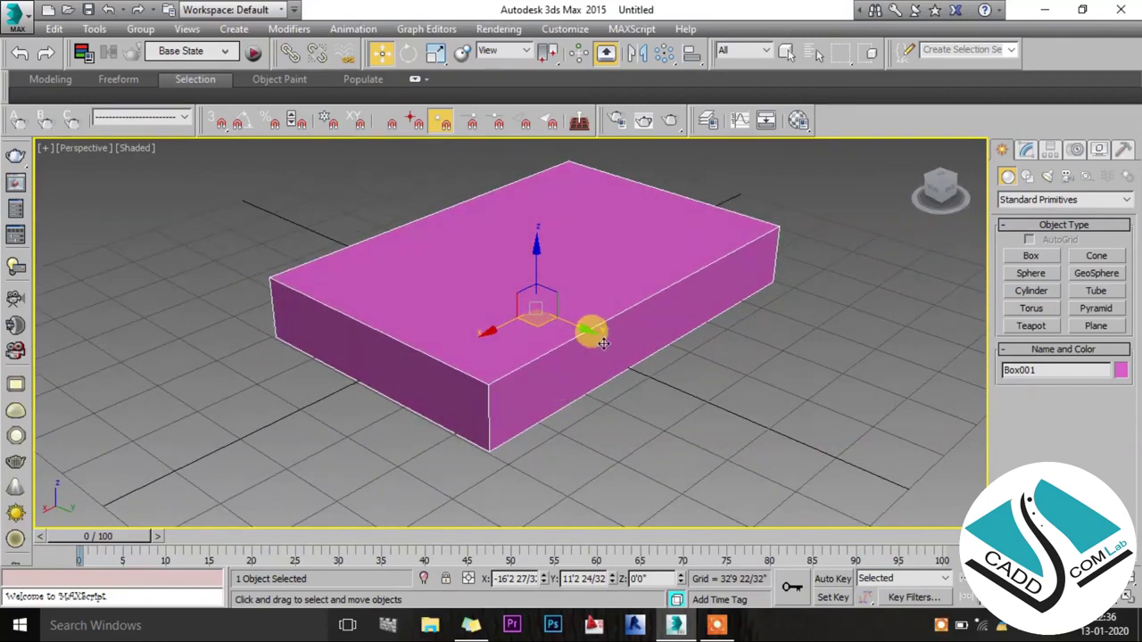
Give the box 3 length segments and 4 width segments in the Modify panel.
click(1026, 149)
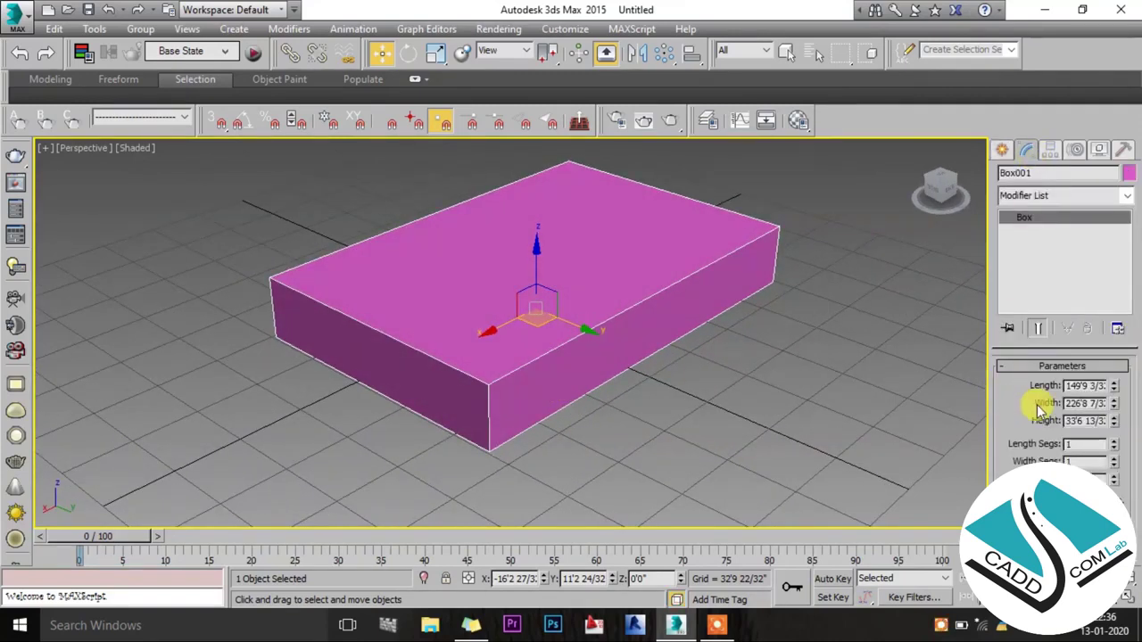
click(1115, 441)
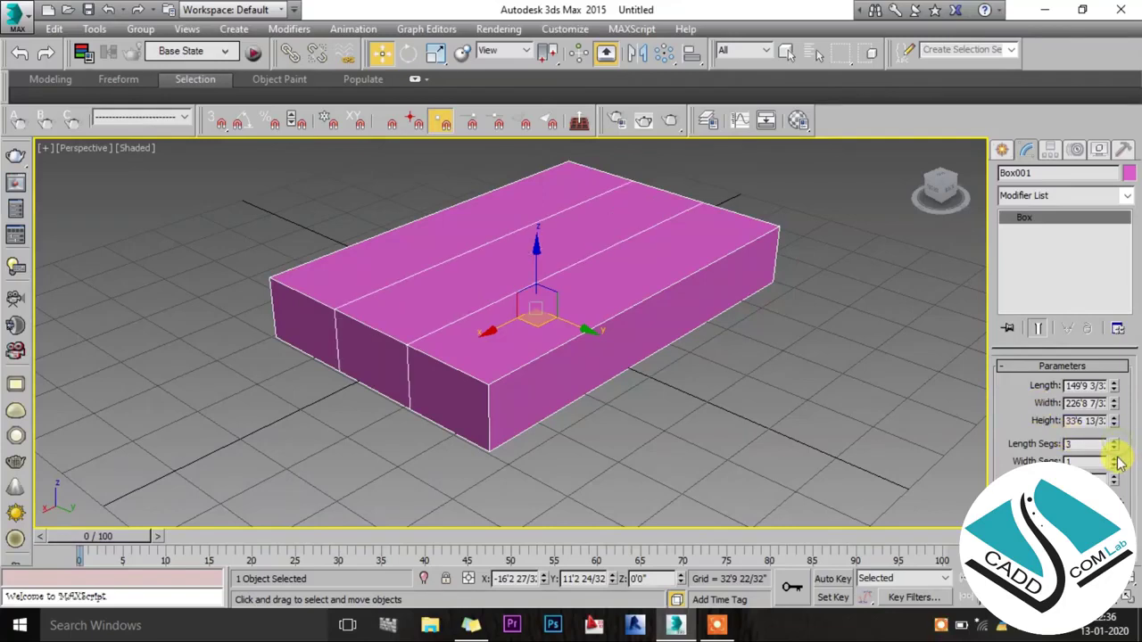
click(1115, 459)
click(1115, 458)
mouse_move(777, 349)
alt+middle_down()
mouse_move(734, 361)
mouse_move(724, 335)
mouse_move(755, 275)
mouse_move(652, 326)
mouse_move(614, 273)
mouse_move(744, 339)
mouse_move(734, 364)
mouse_move(816, 250)
mouse_move(721, 330)
mouse_move(676, 332)
mouse_move(592, 280)
mouse_move(672, 329)
alt+middle_up()
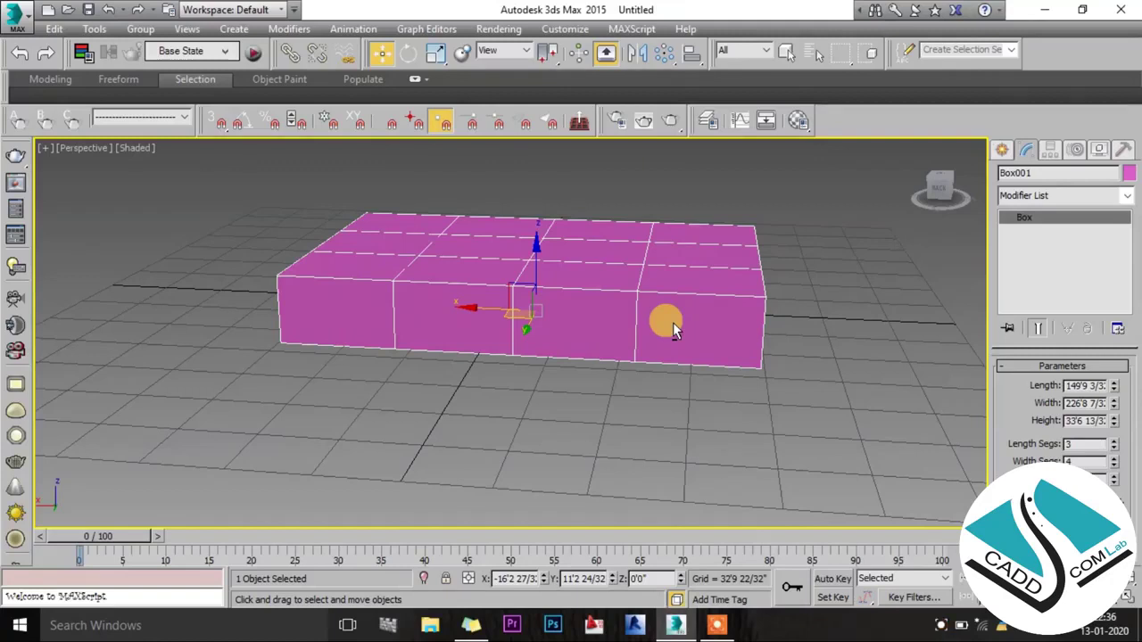
Convert Box001 to an Editable Poly from the right-click quad menu.
click(711, 629)
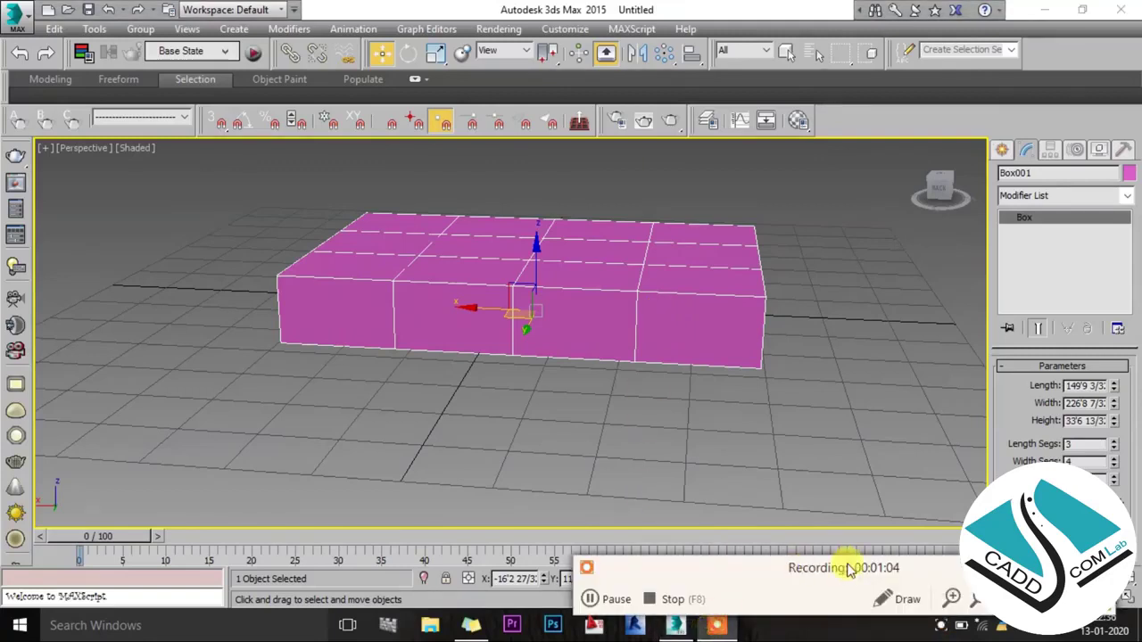
click(590, 598)
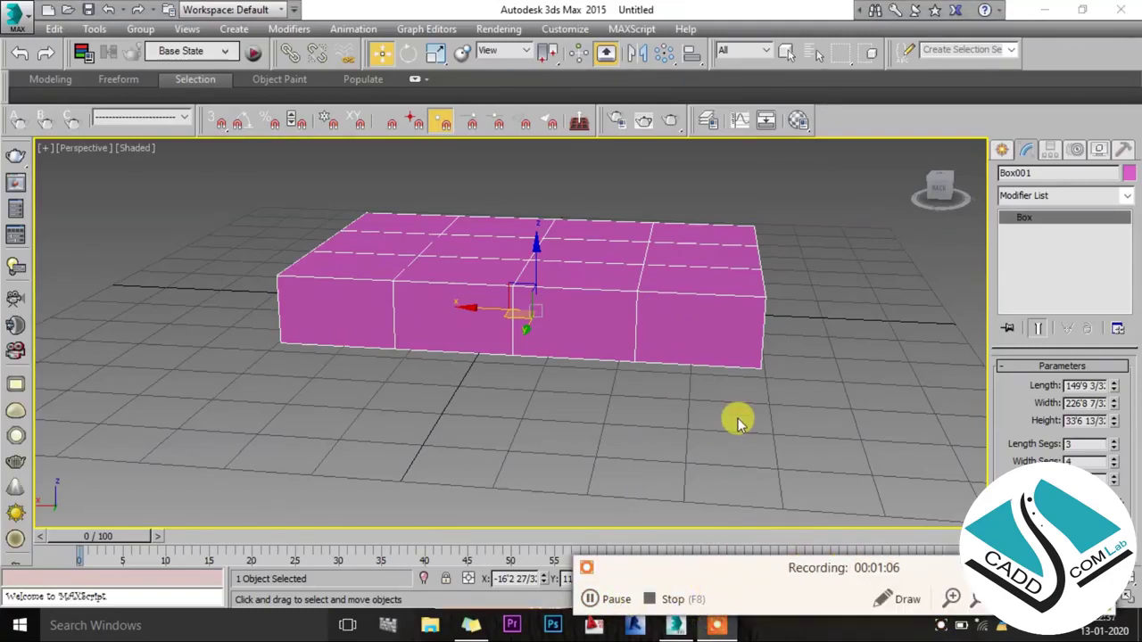
mouse_move(749, 400)
alt+middle_down()
mouse_move(760, 372)
mouse_move(650, 364)
mouse_move(861, 387)
alt+middle_up()
alt+middle_drag(738, 363, 686, 358)
right_click(566, 213)
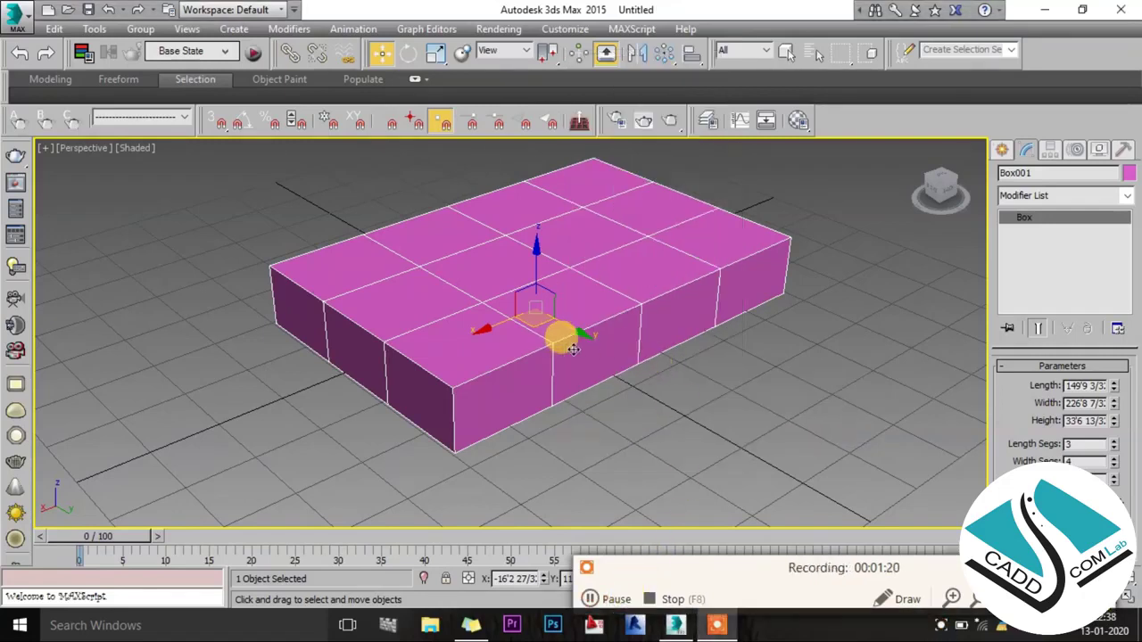
mouse_move(602, 339)
alt+middle_down()
mouse_move(586, 321)
mouse_move(555, 337)
alt+middle_up()
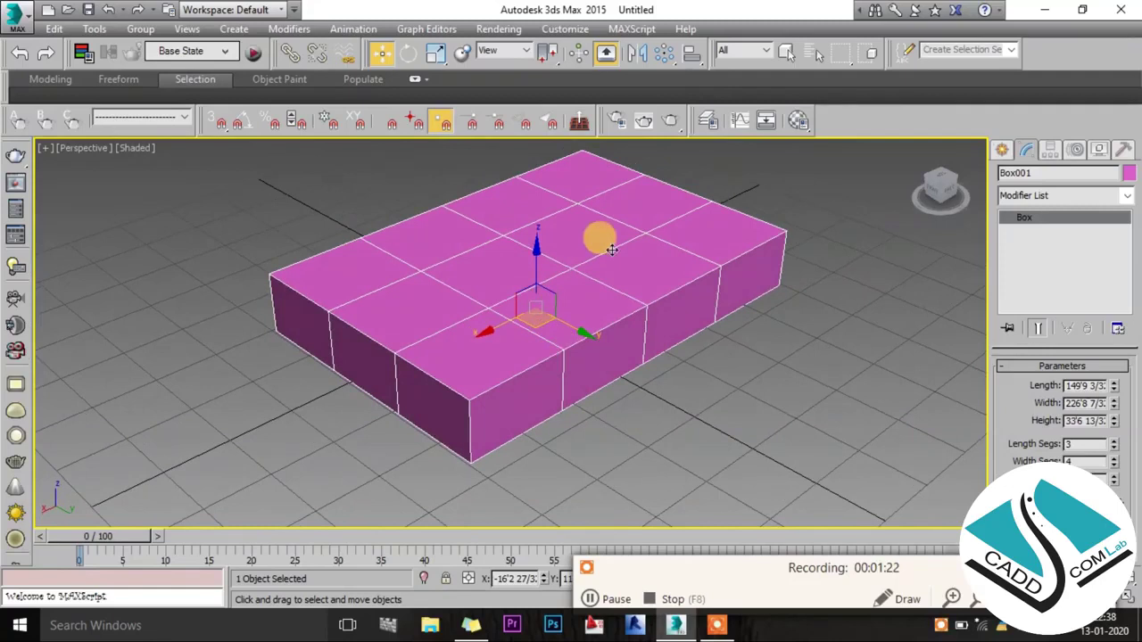
right_click(582, 212)
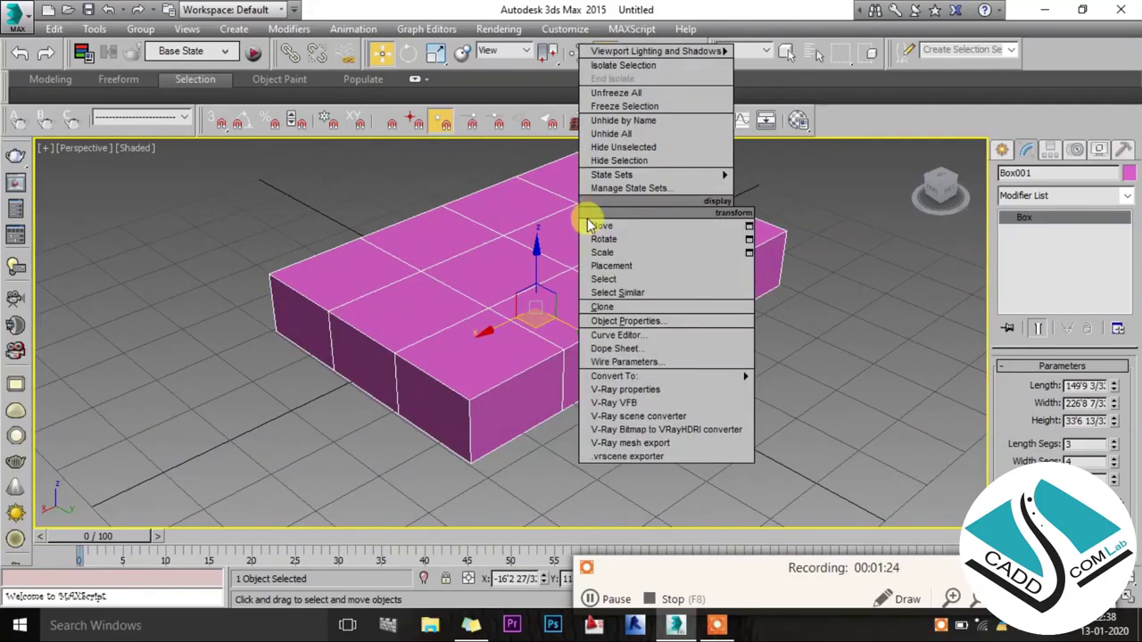
mouse_move(614, 376)
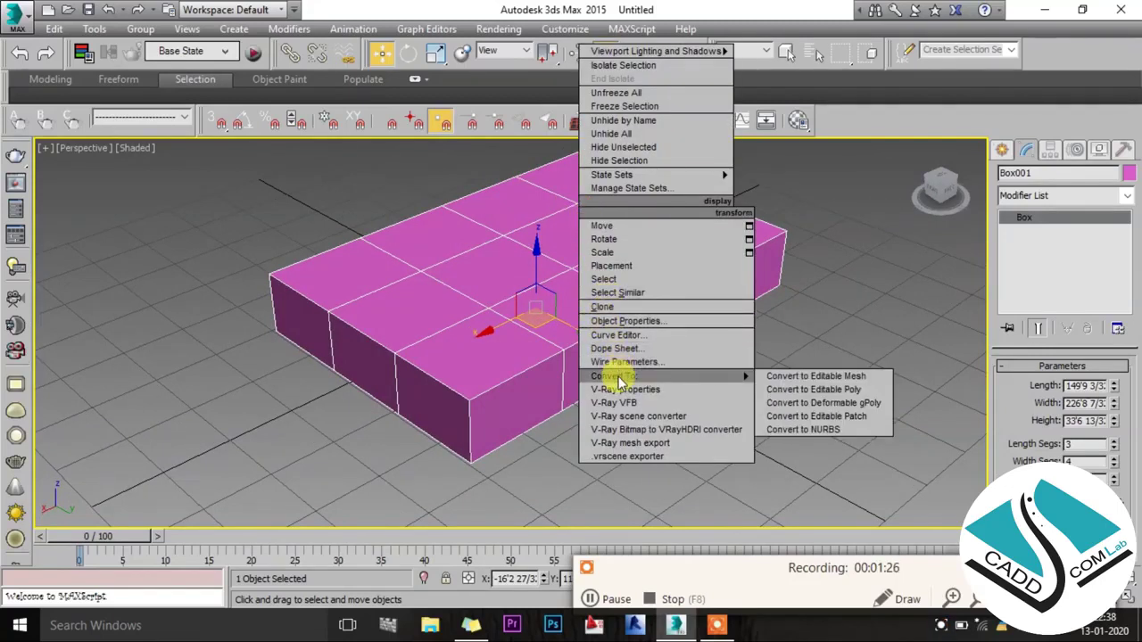
click(843, 393)
mouse_move(714, 393)
alt+middle_down()
mouse_move(675, 382)
mouse_move(948, 272)
alt+middle_up()
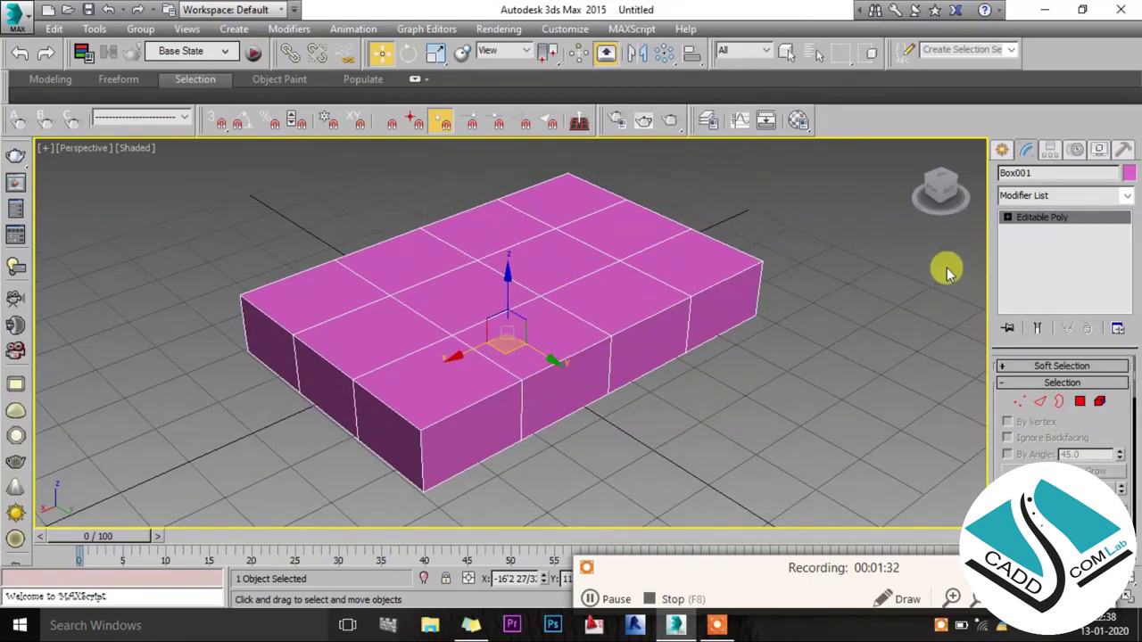
Expand Editable Poly and step through Edge, Border and Polygon levels to Vertex.
click(1007, 217)
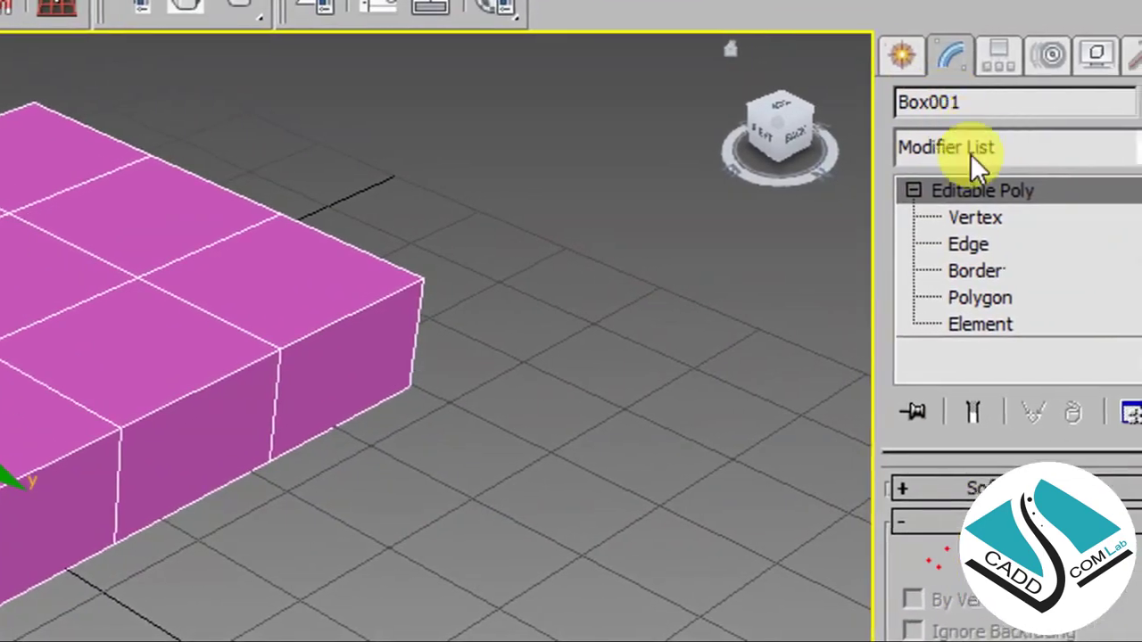
click(969, 237)
click(968, 266)
click(969, 300)
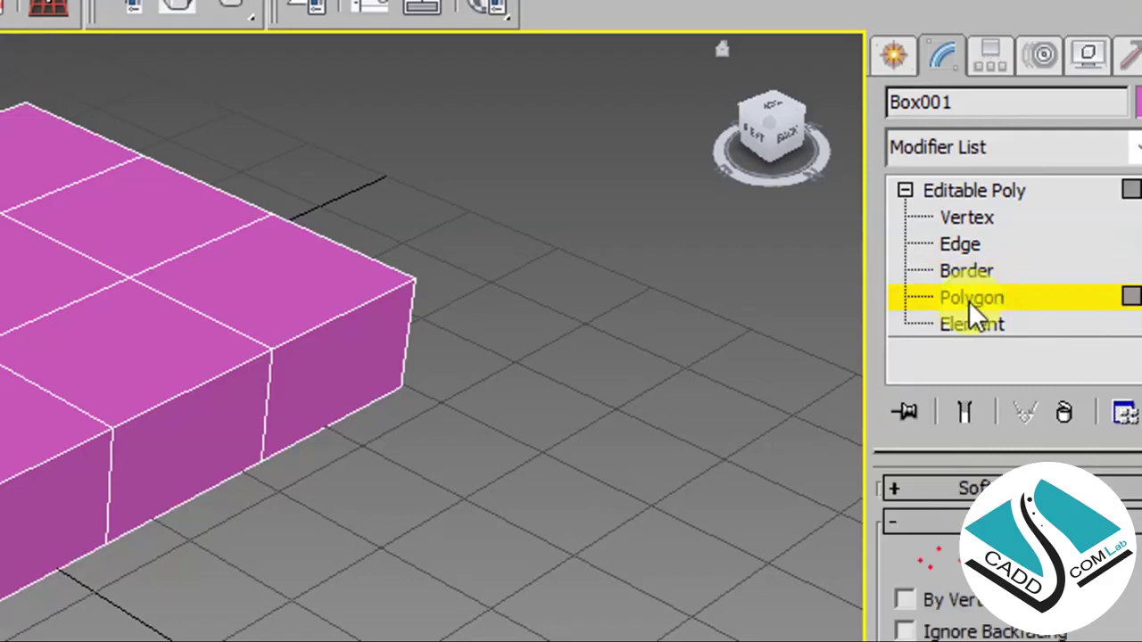
click(959, 220)
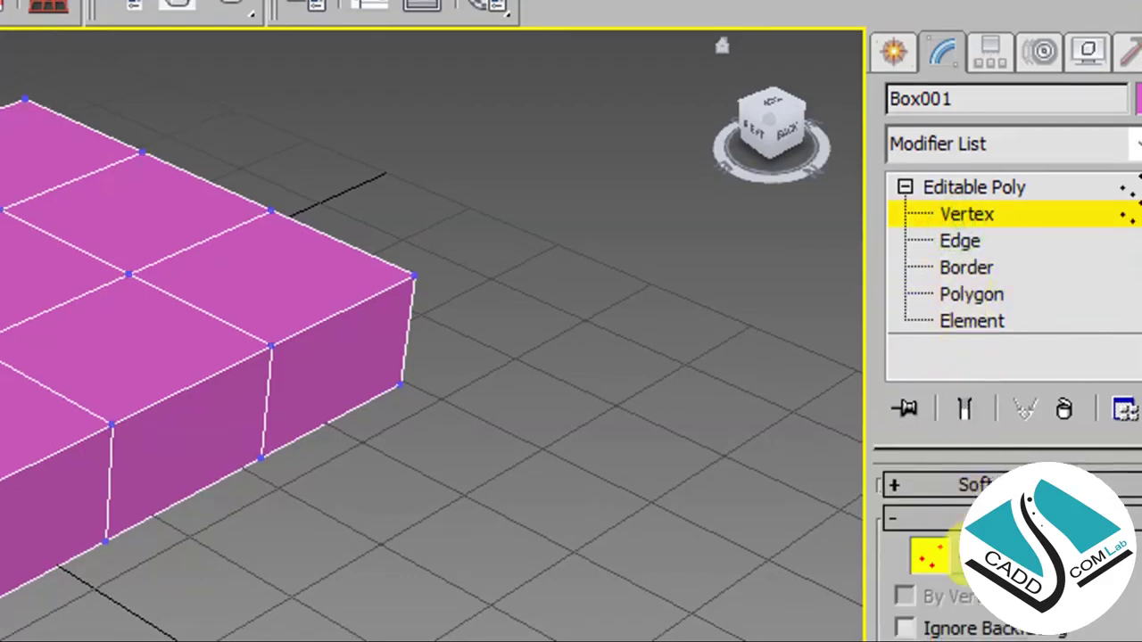
Scroll to the Edit Vertices rollout and select the first interior top vertex.
scroll(953, 480, down, 3)
scroll(946, 407, down, 3)
scroll(947, 393, down, 3)
scroll(946, 389, down, 5)
scroll(946, 373, down, 3)
scroll(946, 370, down, 5)
scroll(947, 367, down, 2)
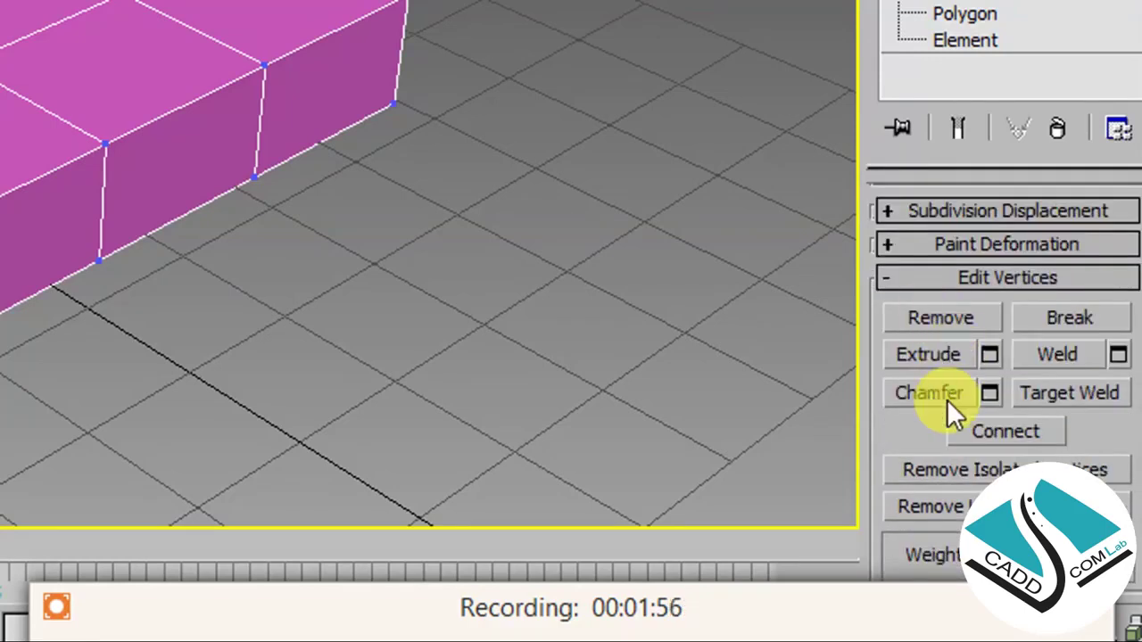
click(939, 393)
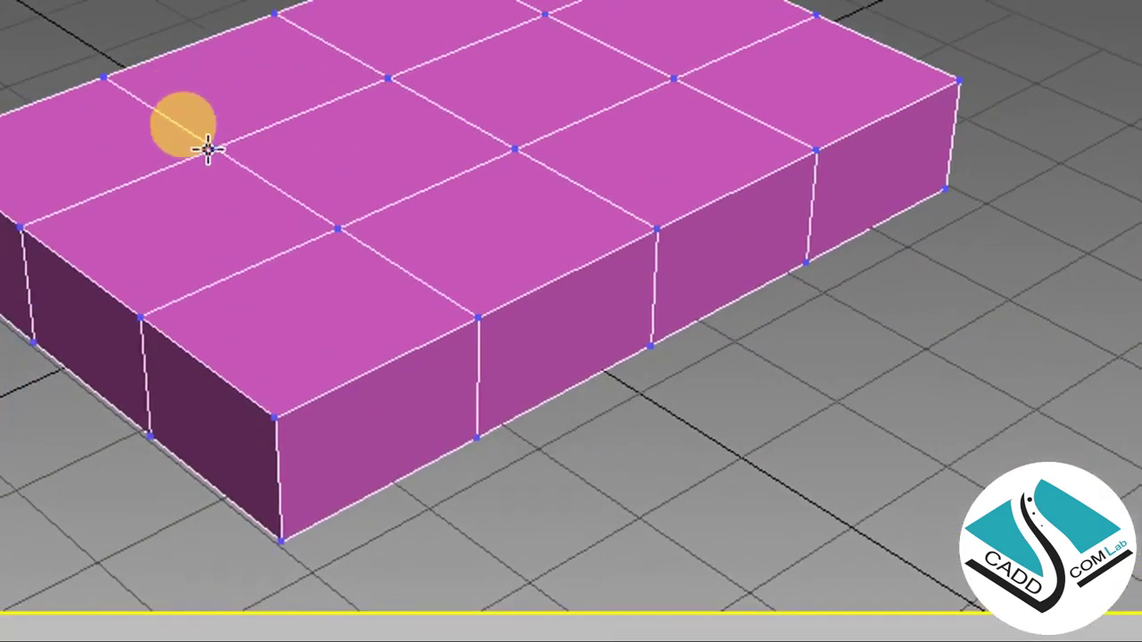
click(207, 149)
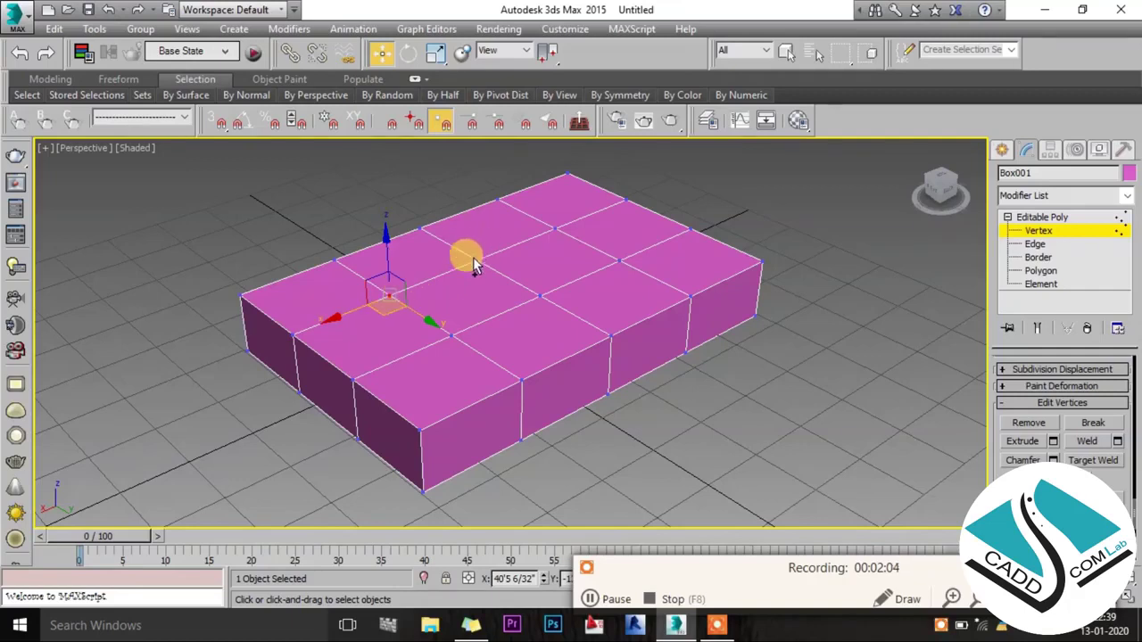
Add the remaining interior top vertices to the vertex selection.
ctrl+click(477, 257)
ctrl+click(553, 229)
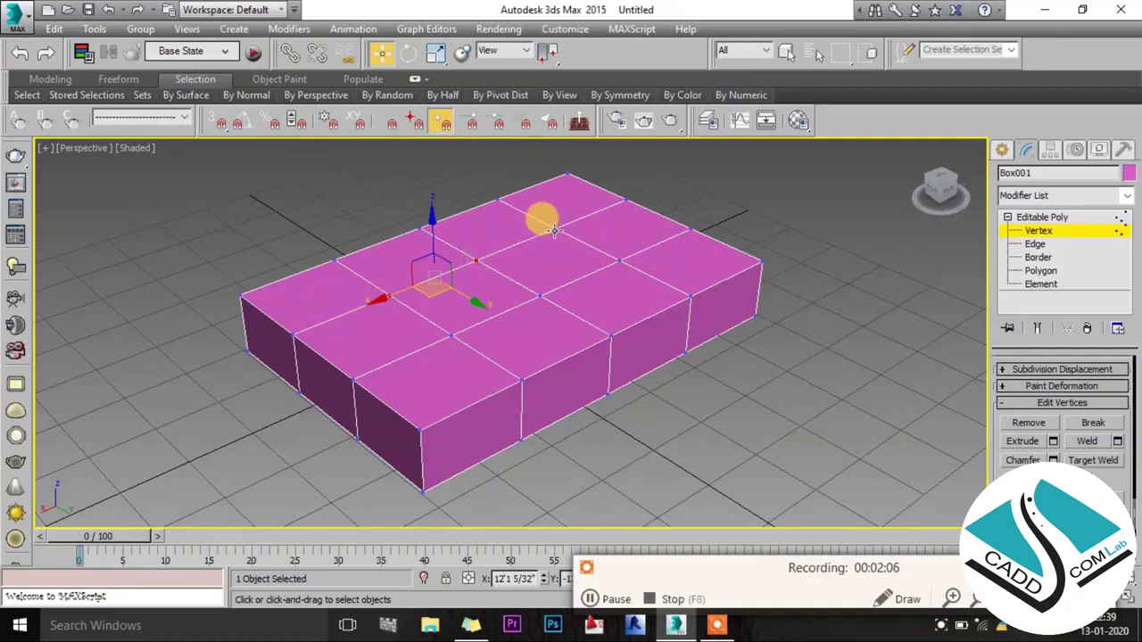
ctrl+click(619, 261)
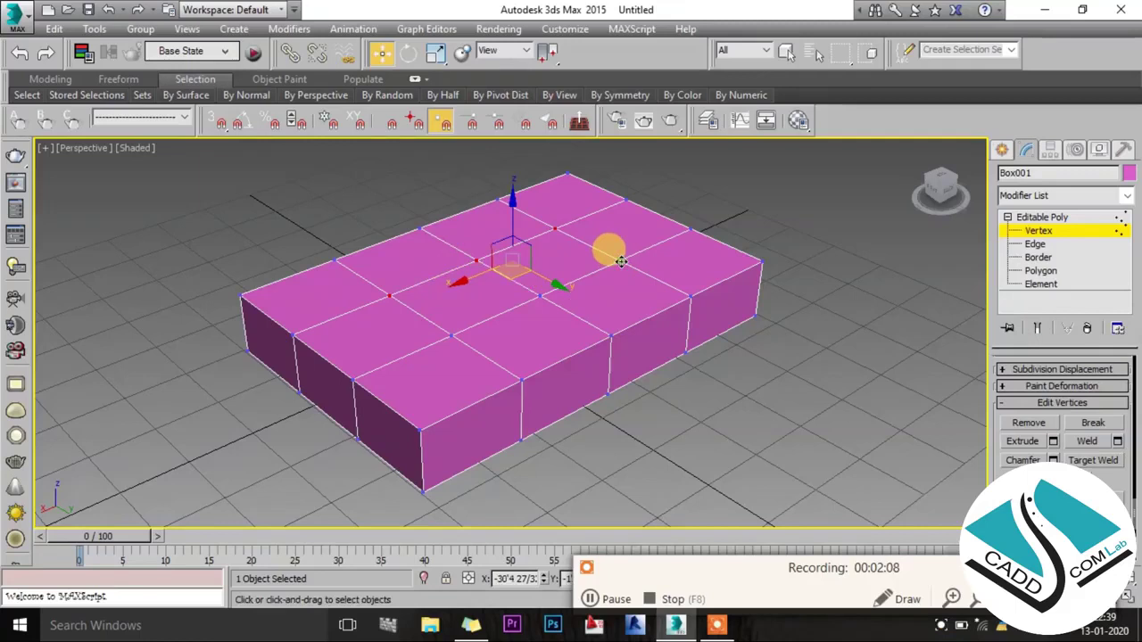
ctrl+click(540, 298)
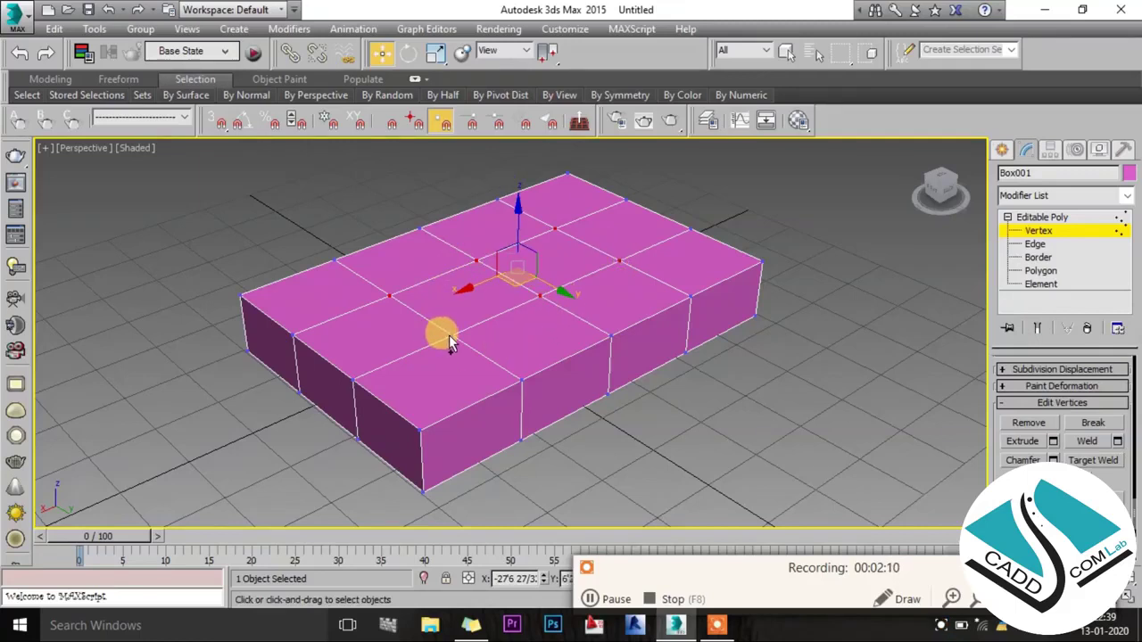
ctrl+click(449, 334)
mouse_move(541, 347)
alt+middle_down()
mouse_move(650, 360)
mouse_move(609, 372)
mouse_move(581, 408)
alt+middle_up()
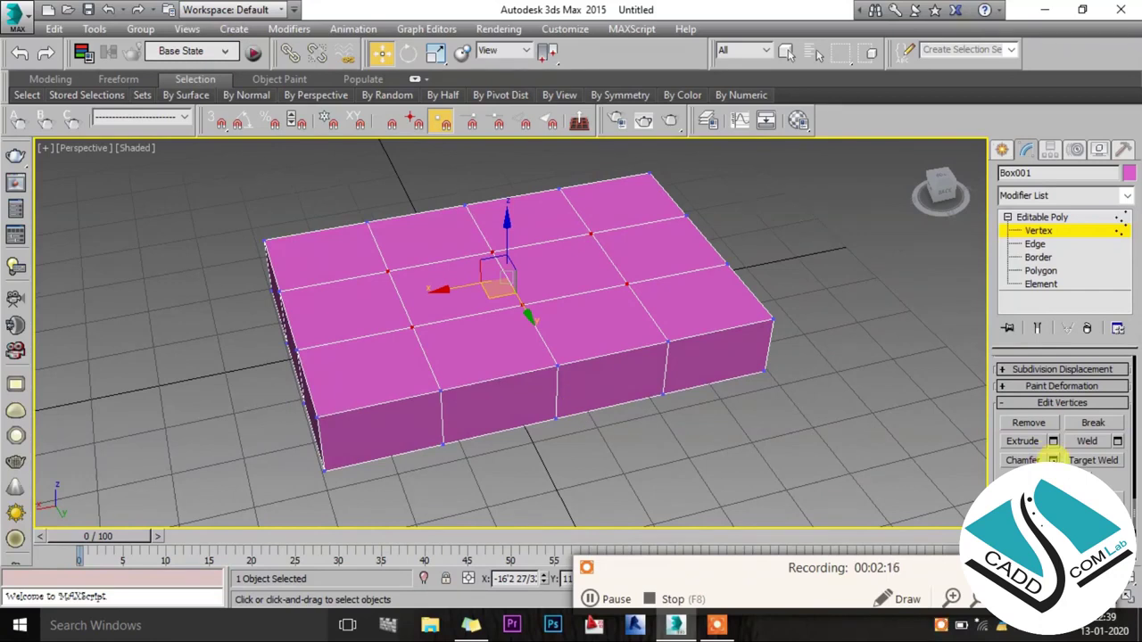
Chamfer the selected vertices by 5'8" and clear the selection.
click(1052, 460)
scroll(368, 282, up, 3)
scroll(450, 344, up, 3)
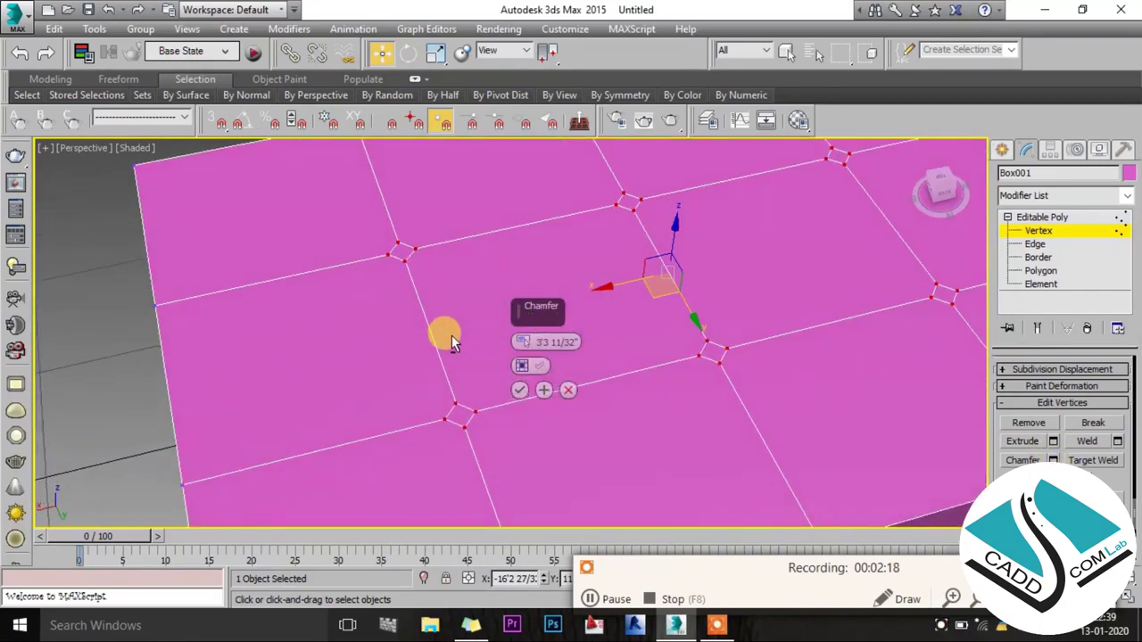
drag(523, 340, 519, 339)
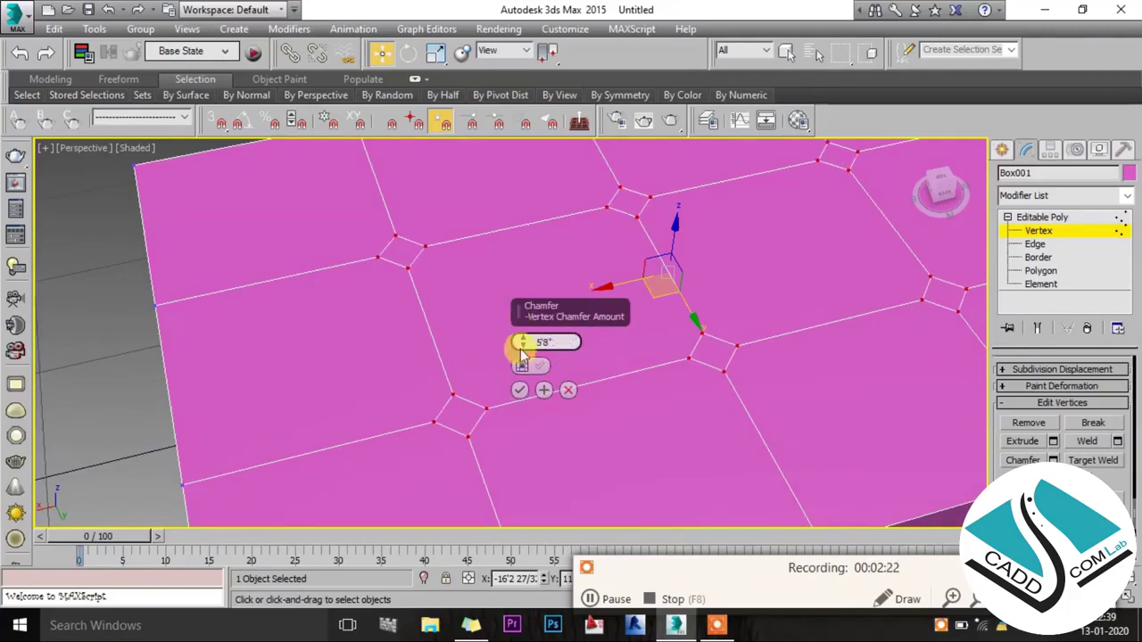
click(519, 390)
scroll(477, 321, down, 5)
mouse_move(477, 321)
alt+middle_down()
mouse_move(671, 249)
mouse_move(510, 306)
mouse_move(509, 346)
mouse_move(510, 331)
mouse_move(548, 327)
alt+middle_up()
click(810, 211)
Switch to Polygon level and select the first small chamfer diamond face.
click(1040, 270)
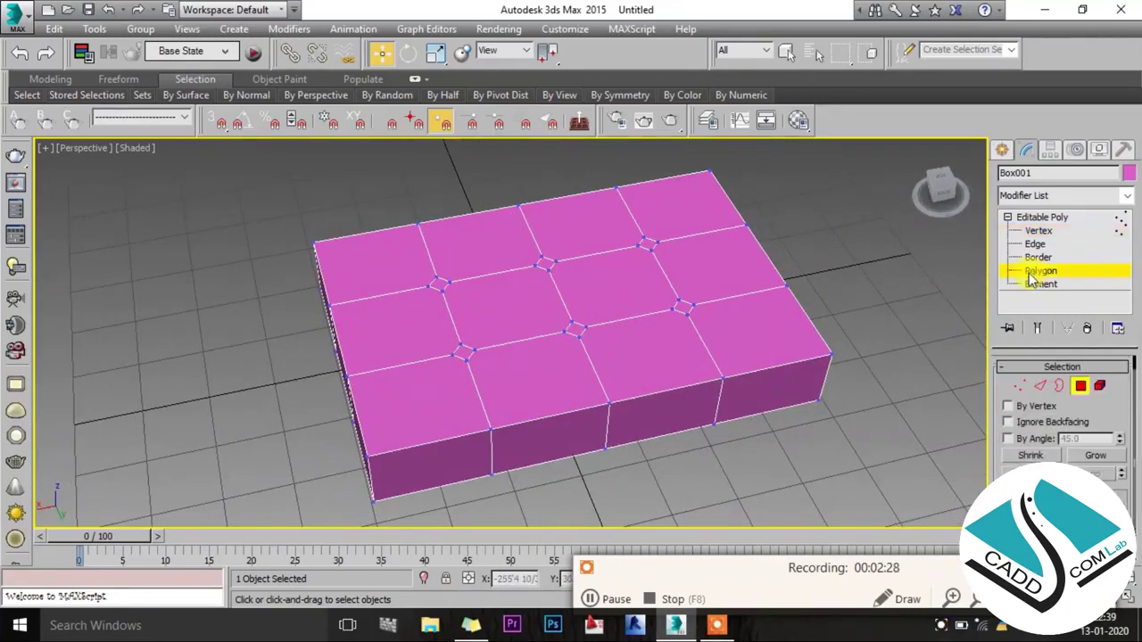
click(437, 283)
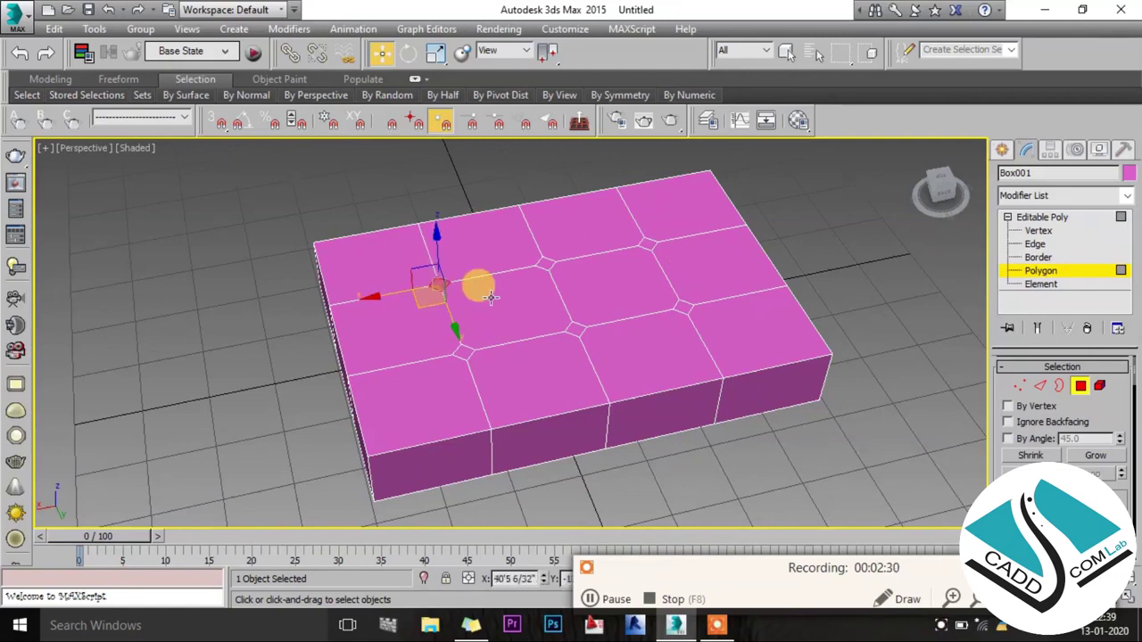
scroll(476, 285, up, 3)
scroll(510, 262, up, 3)
scroll(432, 307, up, 2)
middle_drag(431, 307, 428, 300)
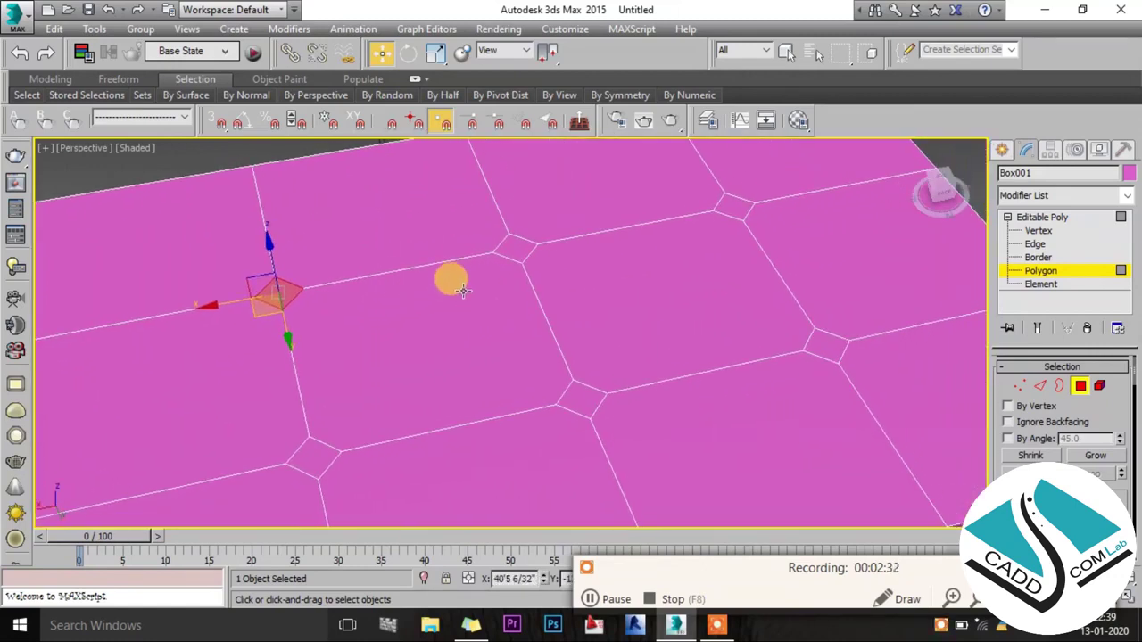
Add the remaining diamond faces to the selection and scroll to Edit Polygons.
ctrl+click(517, 249)
ctrl+click(734, 207)
ctrl+click(825, 346)
ctrl+click(583, 399)
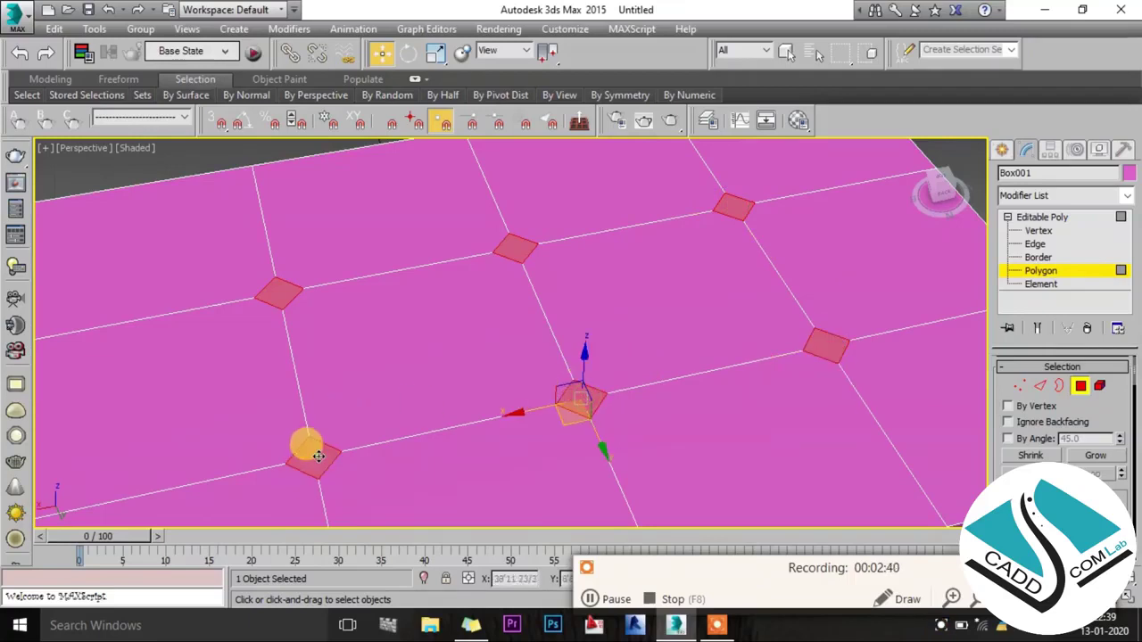
scroll(438, 319, down, 5)
mouse_move(510, 327)
alt+middle_down()
mouse_move(656, 255)
mouse_move(538, 297)
mouse_move(538, 310)
mouse_move(497, 287)
alt+middle_up()
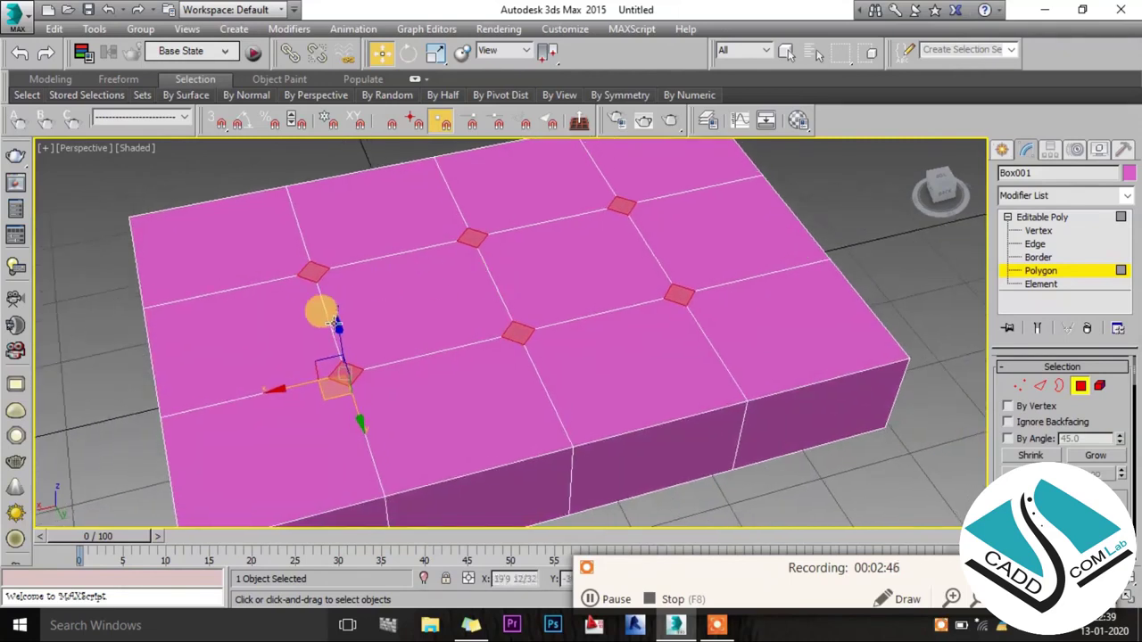
scroll(1026, 455, down, 5)
scroll(1023, 456, down, 5)
scroll(1019, 456, down, 5)
scroll(1021, 459, down, 3)
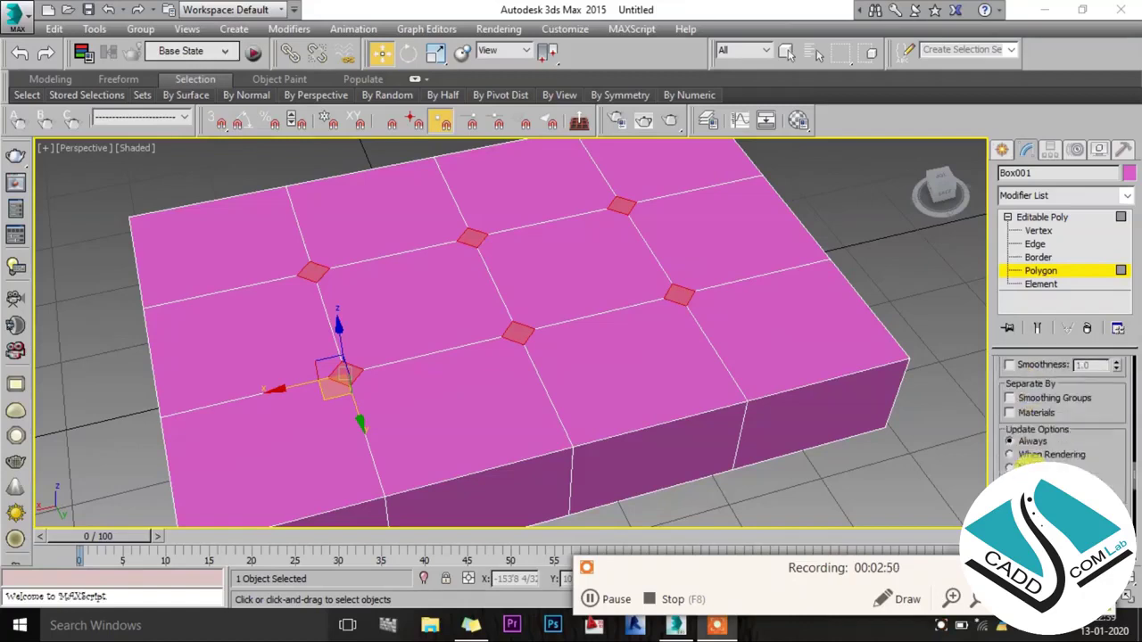
scroll(1026, 462, down, 3)
scroll(1043, 437, down, 2)
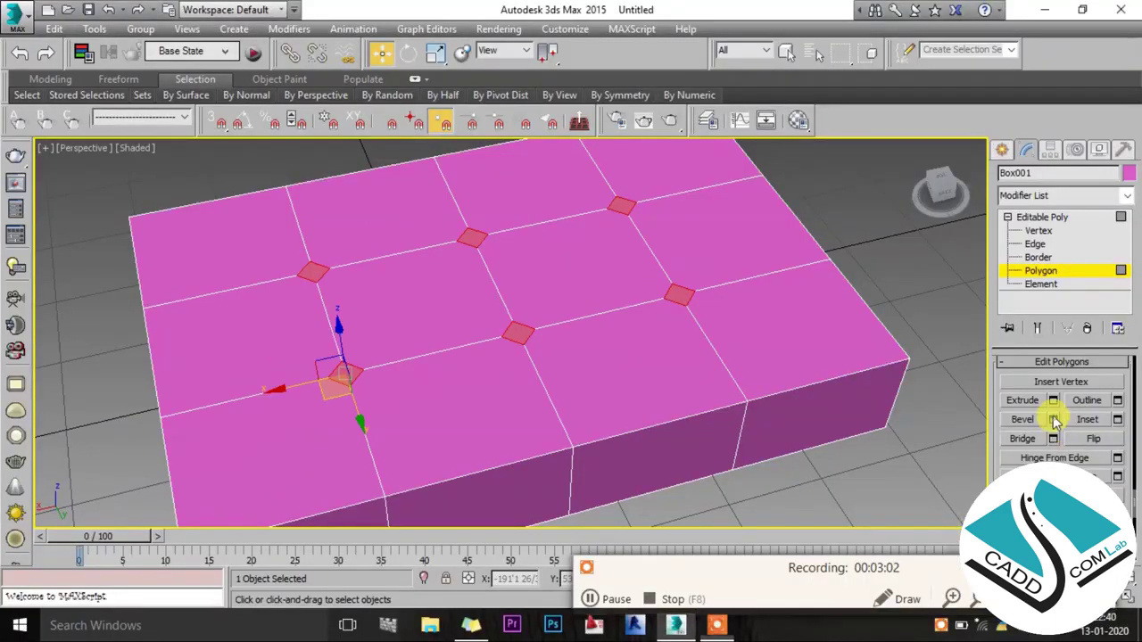
Bevel the diamond faces inward: height -21'4 22/32", outline -3'3 11/32".
click(1053, 419)
key(alt+w)
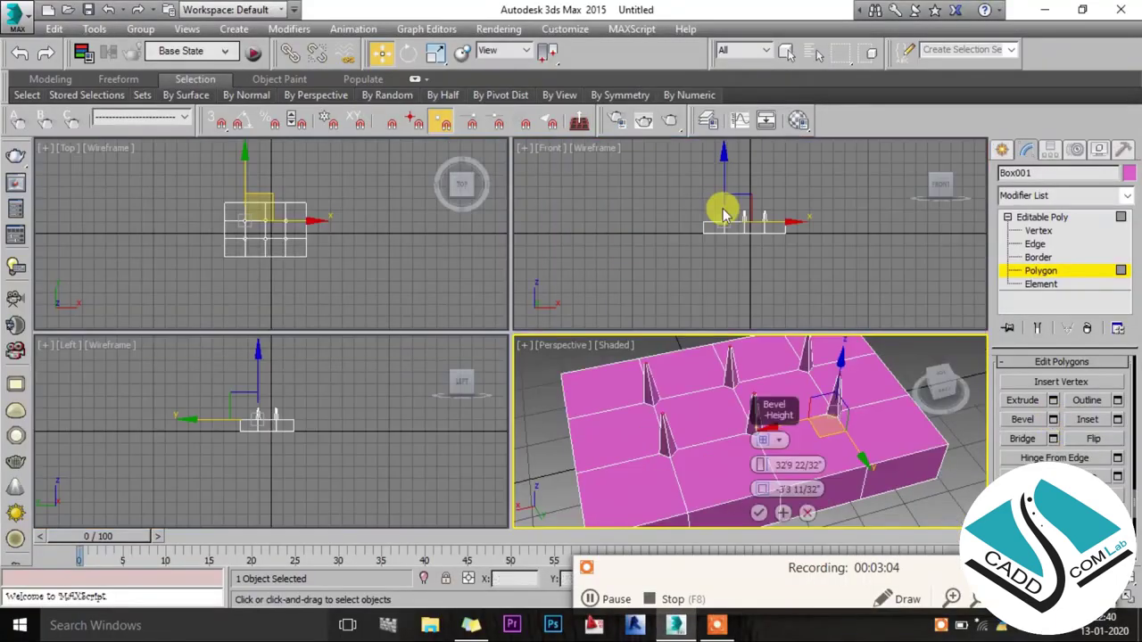
right_click(720, 216)
key(alt+w)
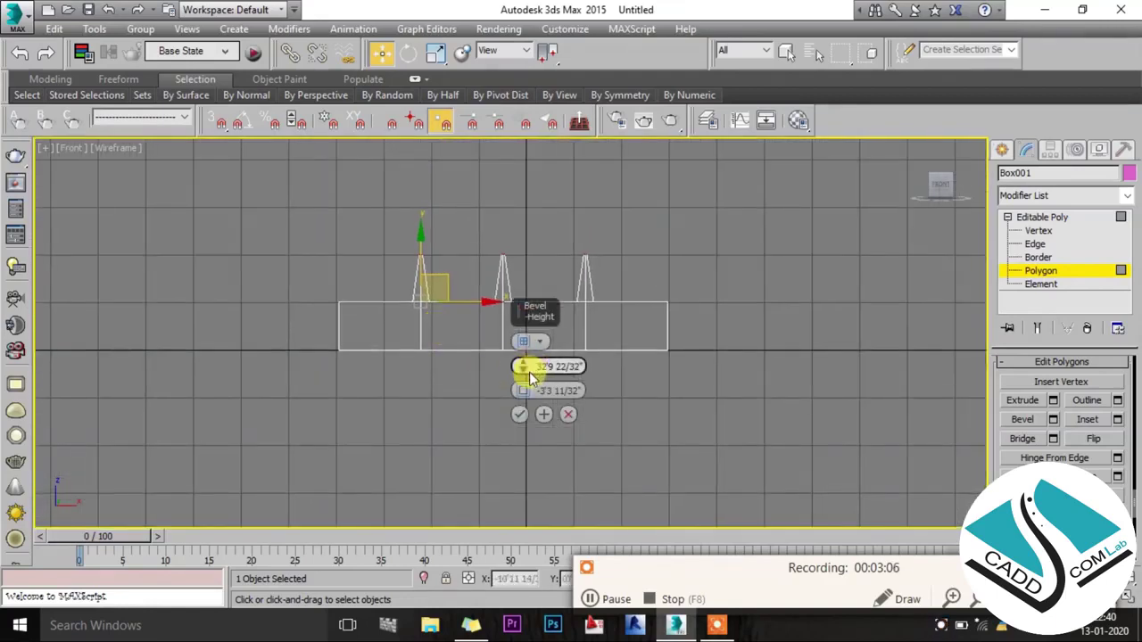
drag(522, 367, 529, 446)
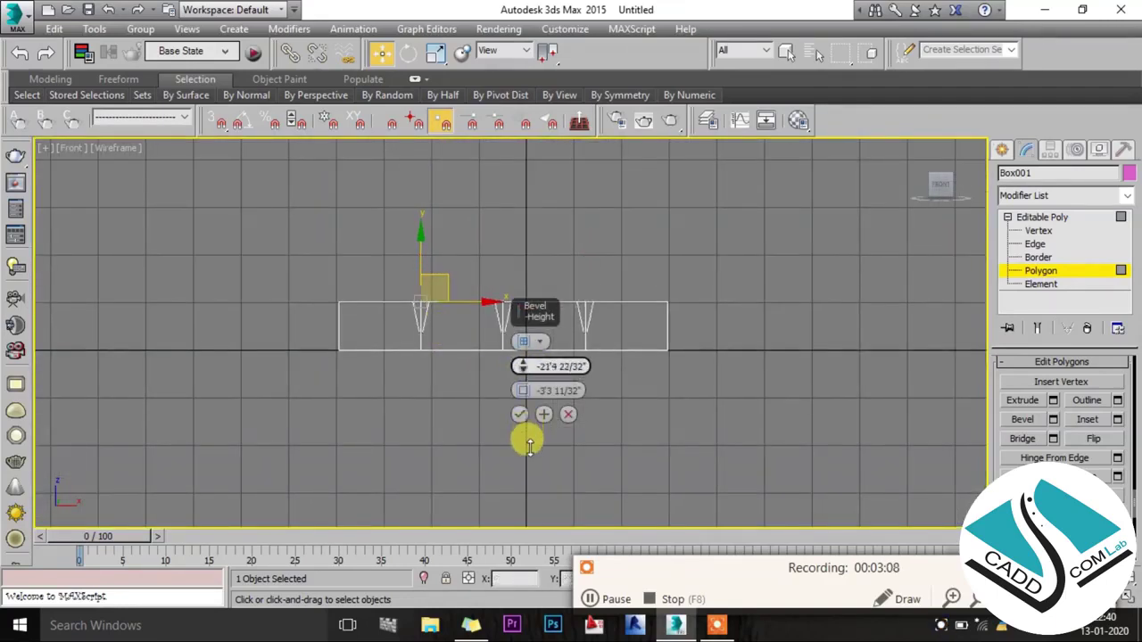
scroll(435, 328, up, 5)
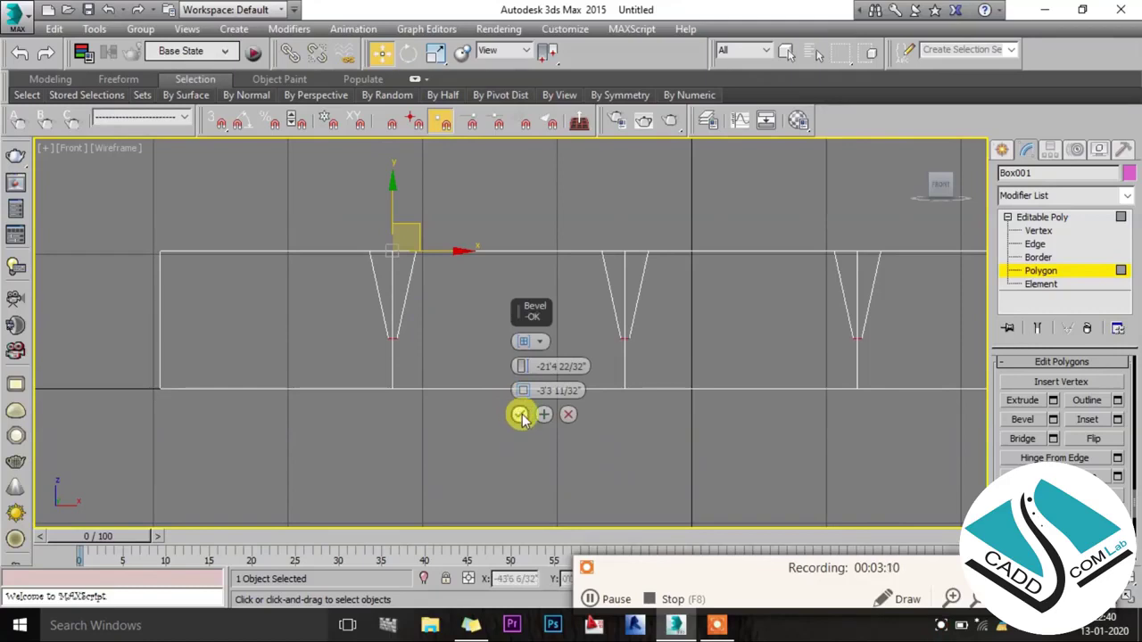
click(520, 416)
Return to a full-screen Perspective view and orbit to inspect the sunken dimples.
key(alt+w)
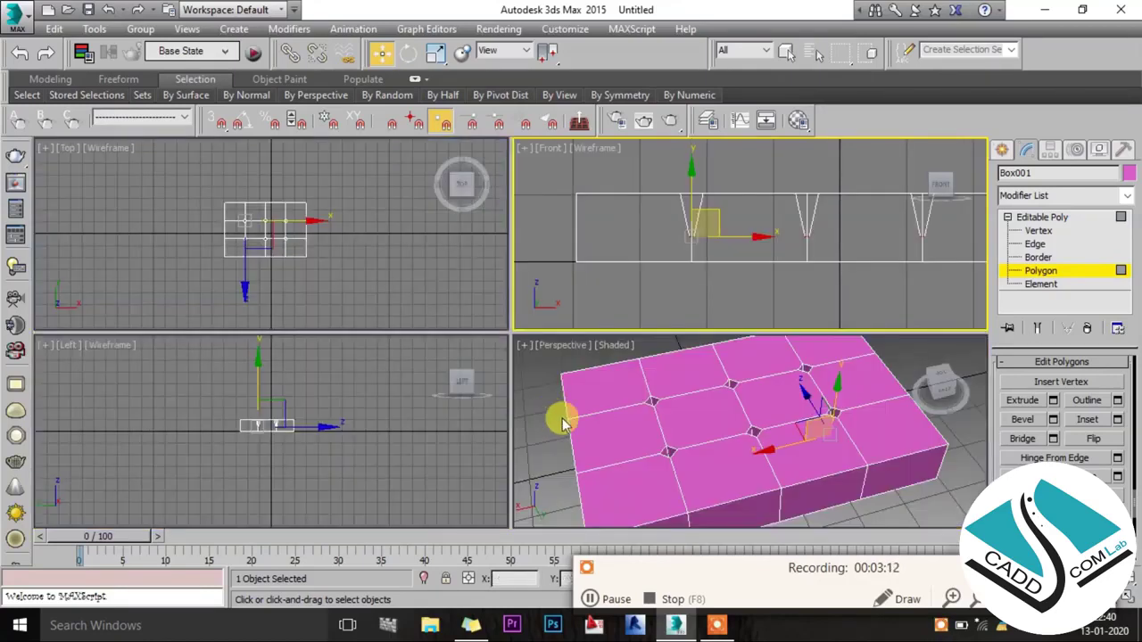
middle_click(561, 408)
key(alt+w)
mouse_move(564, 412)
alt+middle_down()
mouse_move(555, 377)
mouse_move(612, 286)
mouse_move(550, 321)
mouse_move(589, 362)
mouse_move(564, 333)
mouse_move(568, 350)
mouse_move(585, 288)
alt+middle_up()
scroll(504, 295, down, 5)
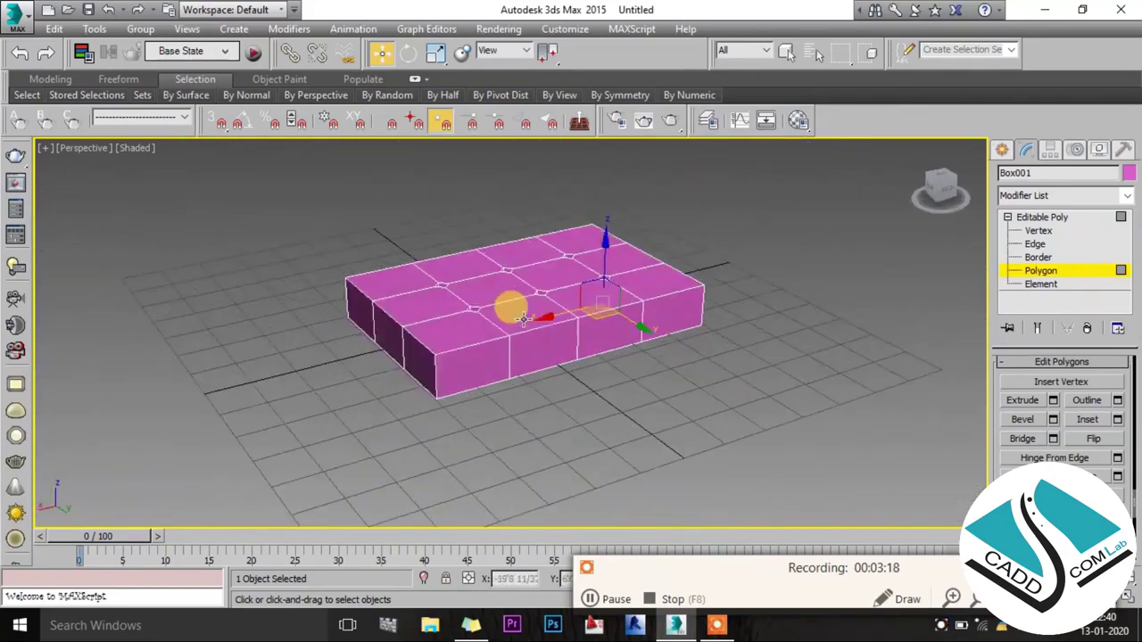
alt+middle_drag(507, 306, 490, 305)
scroll(557, 301, up, 6)
scroll(558, 301, down, 3)
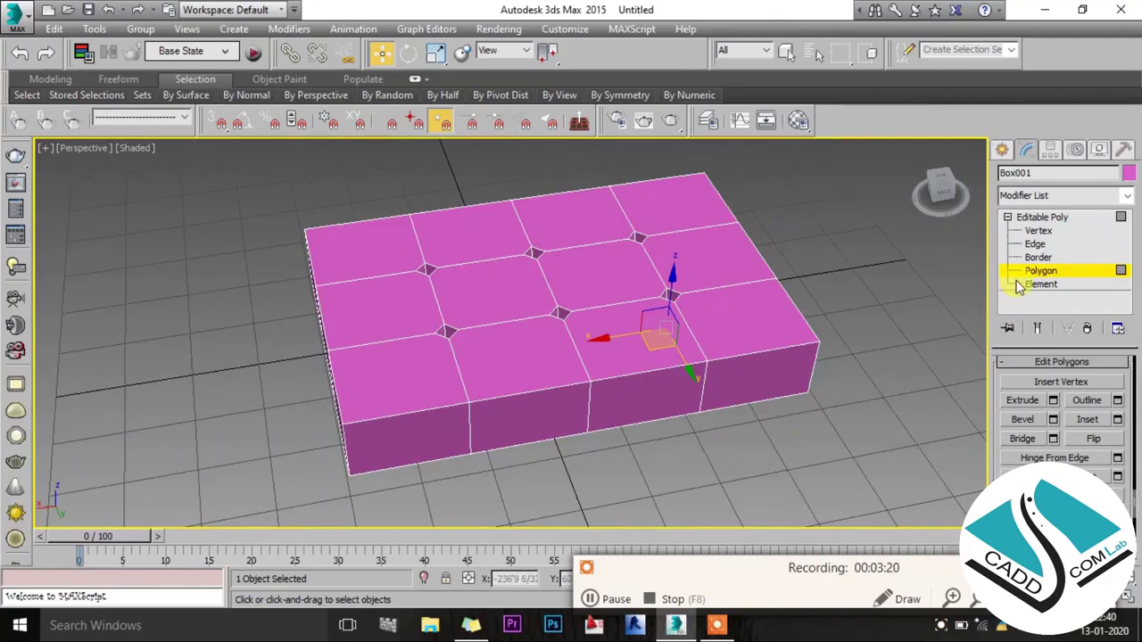
Switch to Edge level and turn on Slice Plane in the Edit Geometry rollout.
click(1034, 247)
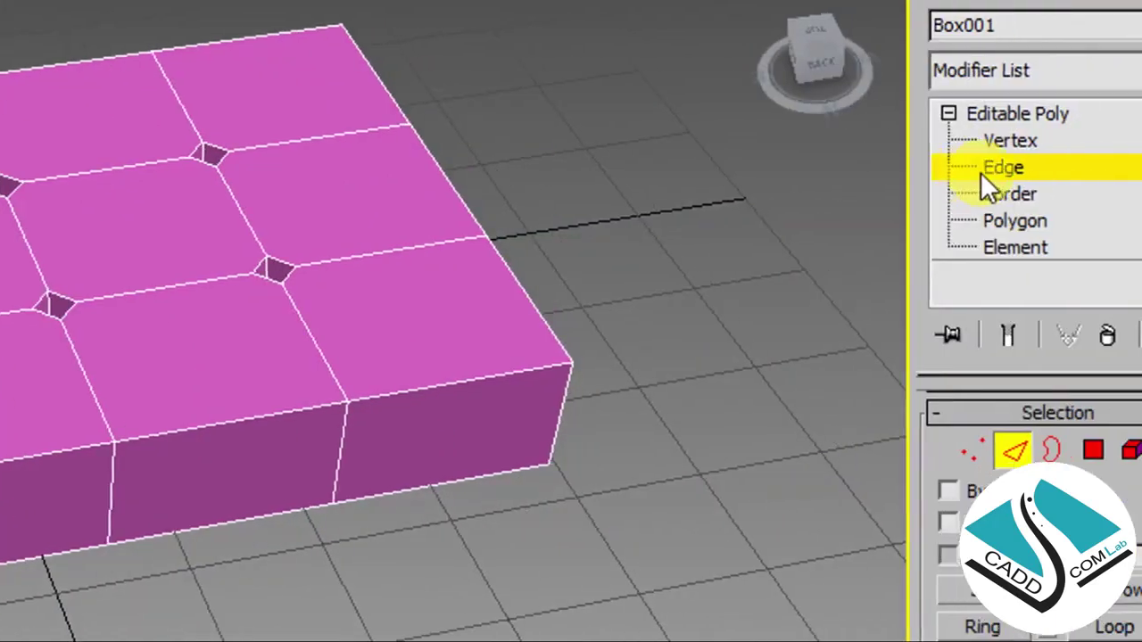
scroll(960, 471, down, 3)
scroll(952, 535, down, 3)
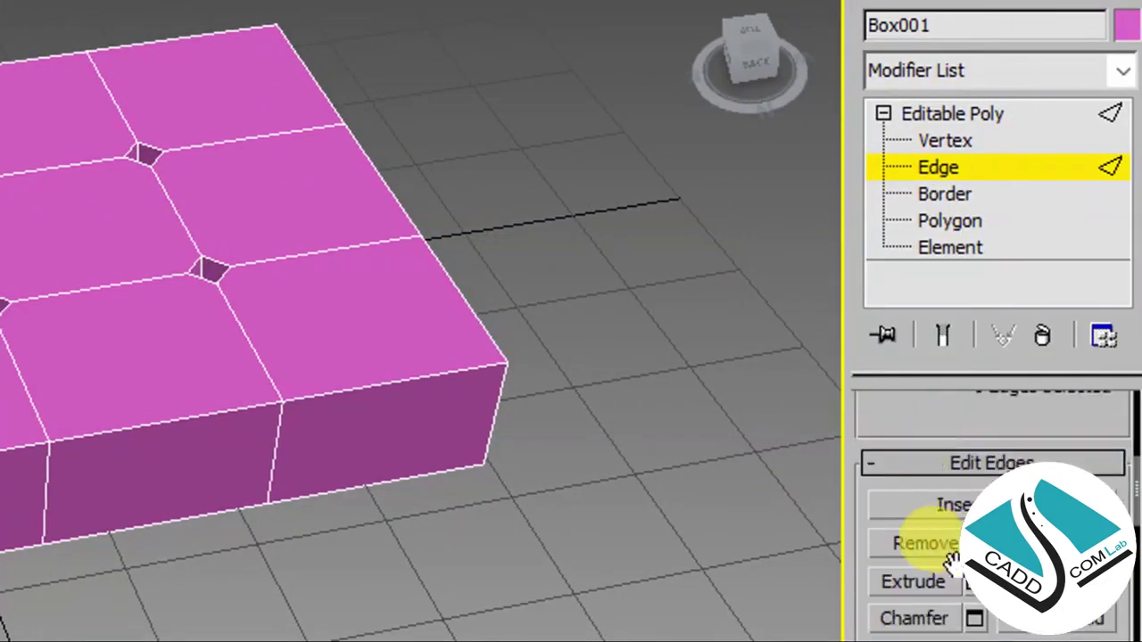
scroll(955, 459, down, 3)
scroll(956, 449, down, 5)
scroll(954, 427, down, 3)
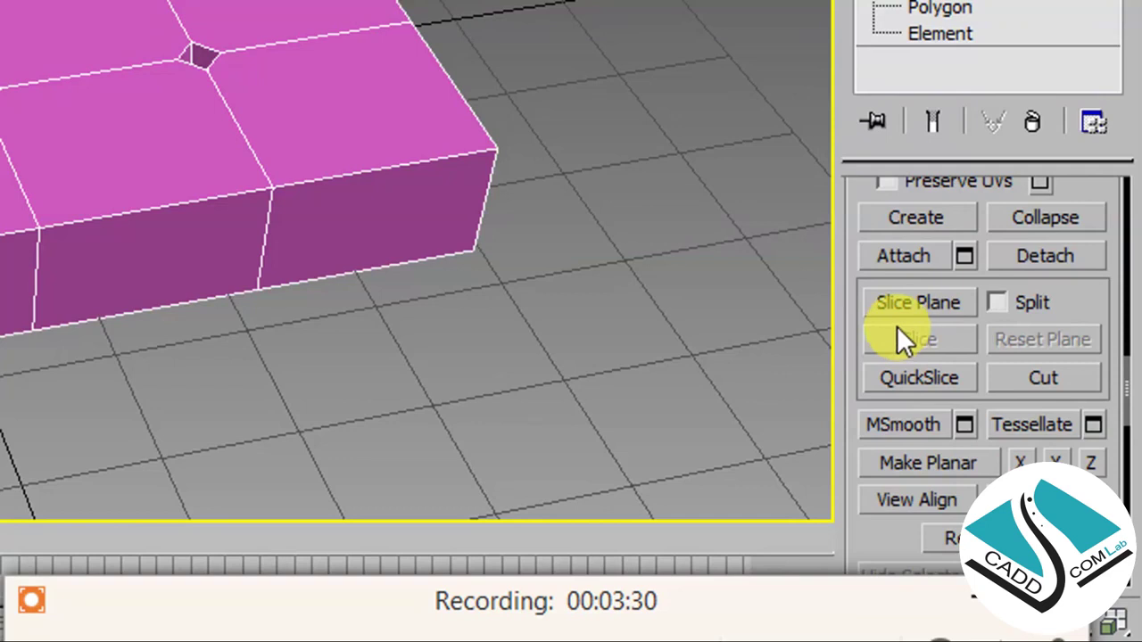
click(935, 308)
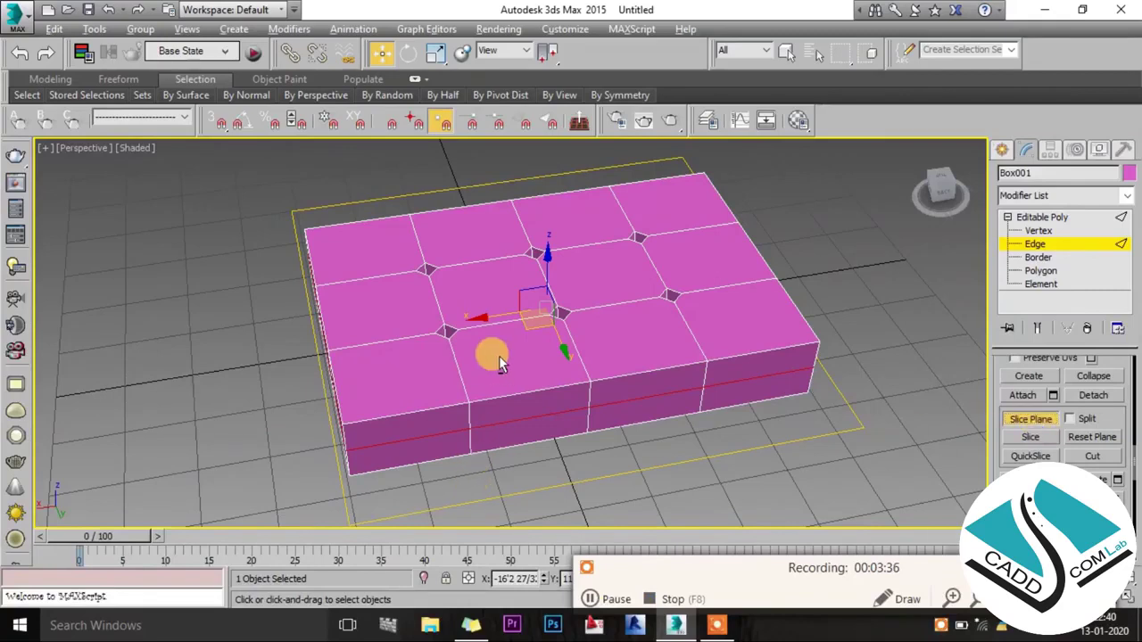
scroll(570, 315, down, 3)
In the Front view, rotate the slice plane 90° upright with angle snap on.
mouse_move(570, 315)
alt+middle_down()
mouse_move(722, 379)
mouse_move(639, 393)
alt+middle_up()
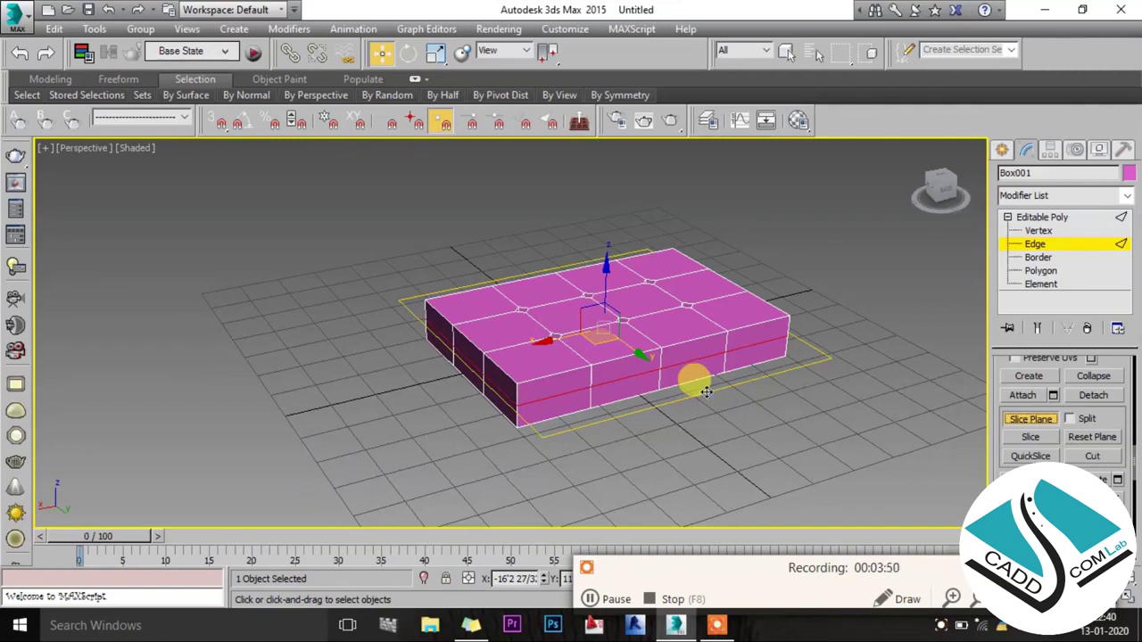
key(alt+w)
click(687, 247)
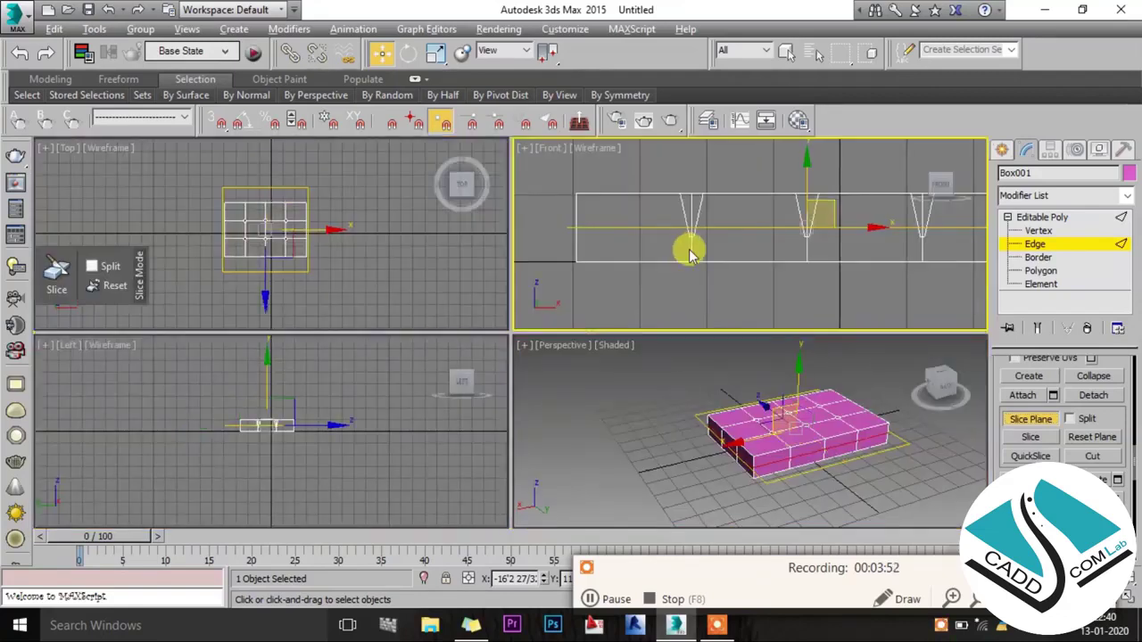
key(alt+w)
middle_drag(606, 297, 636, 319)
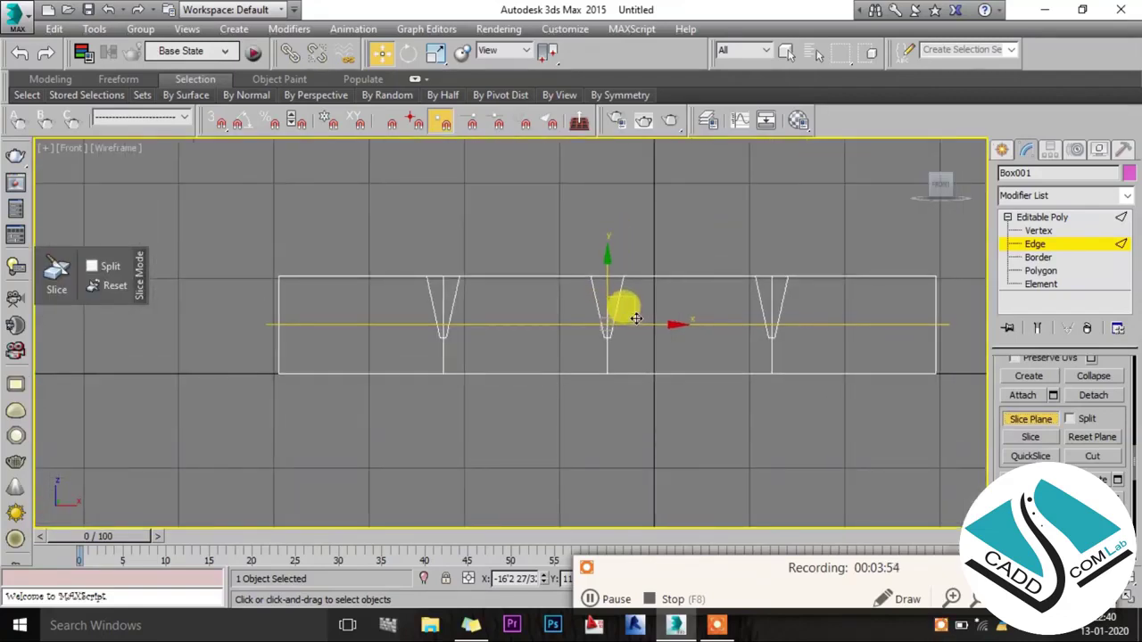
key(e)
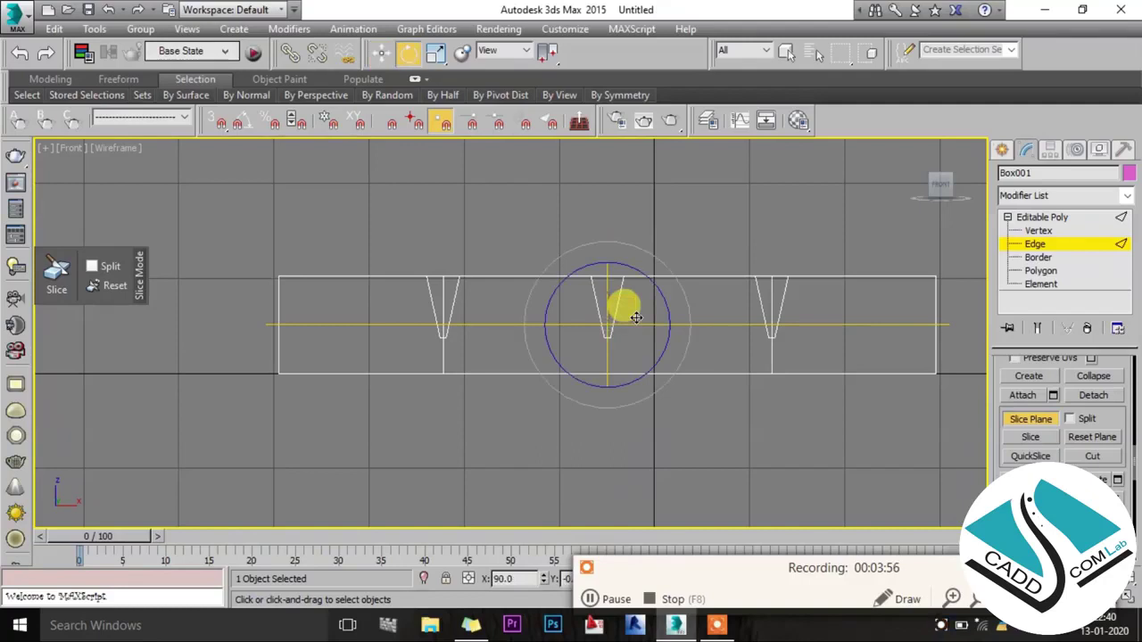
key(a)
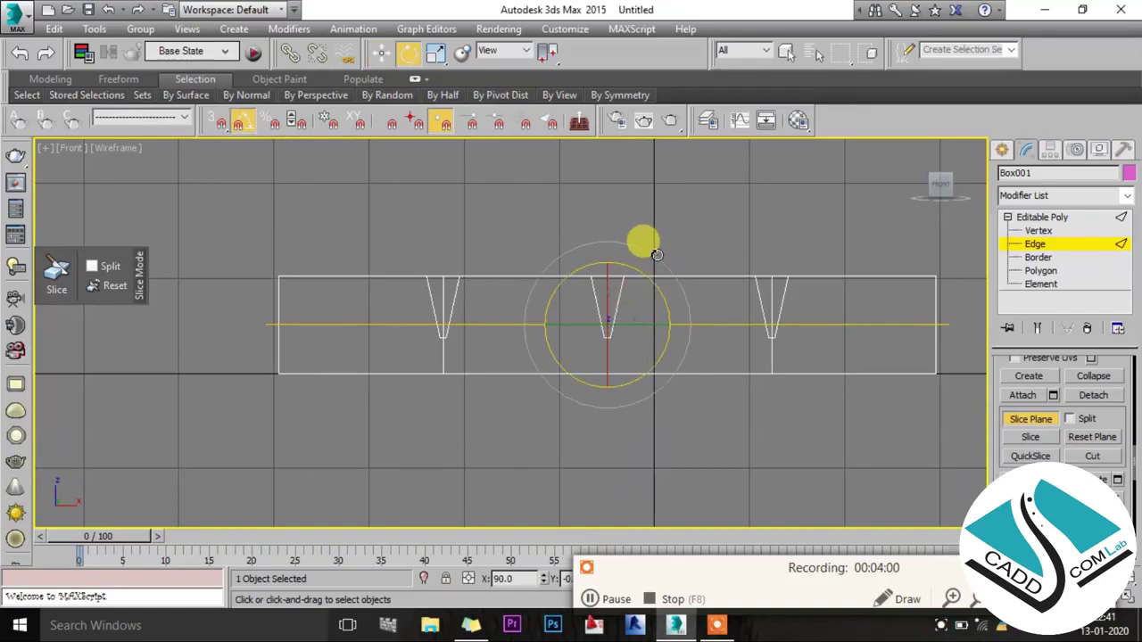
mouse_move(648, 256)
mouse_down()
mouse_move(699, 318)
mouse_move(689, 307)
mouse_up()
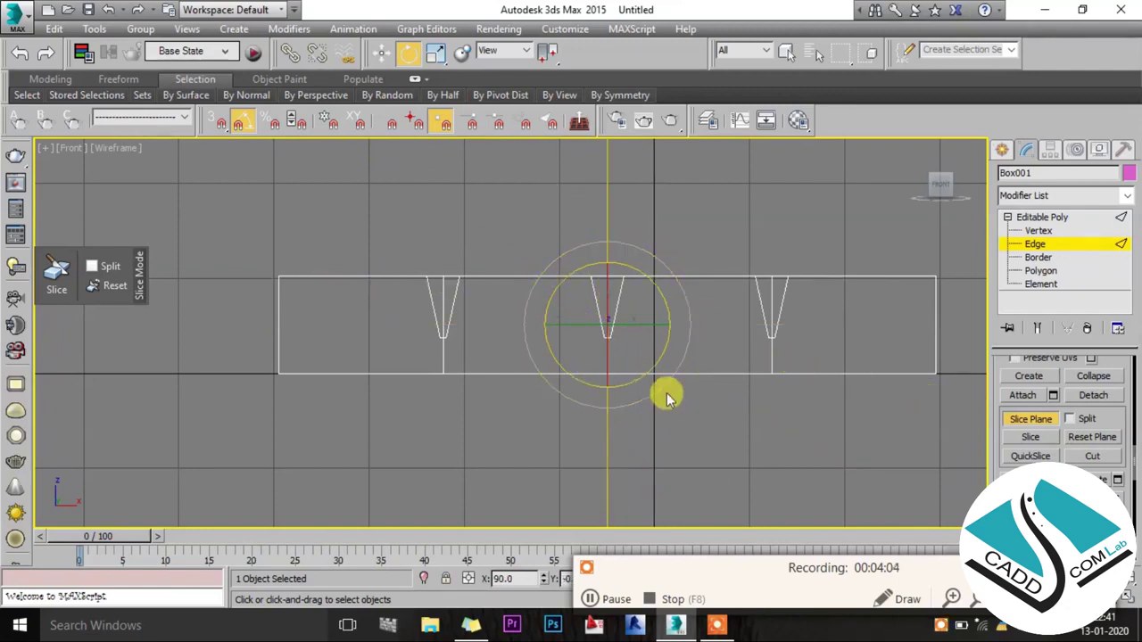
Move the slice plane toward the box's left end in the Perspective view.
key(w)
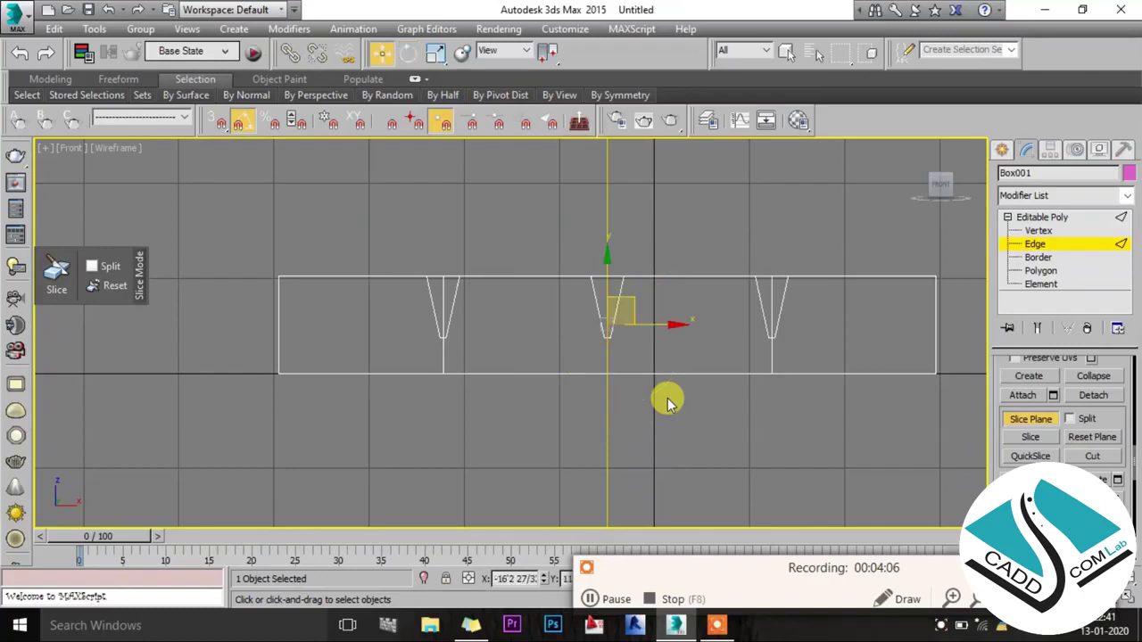
key(alt+w)
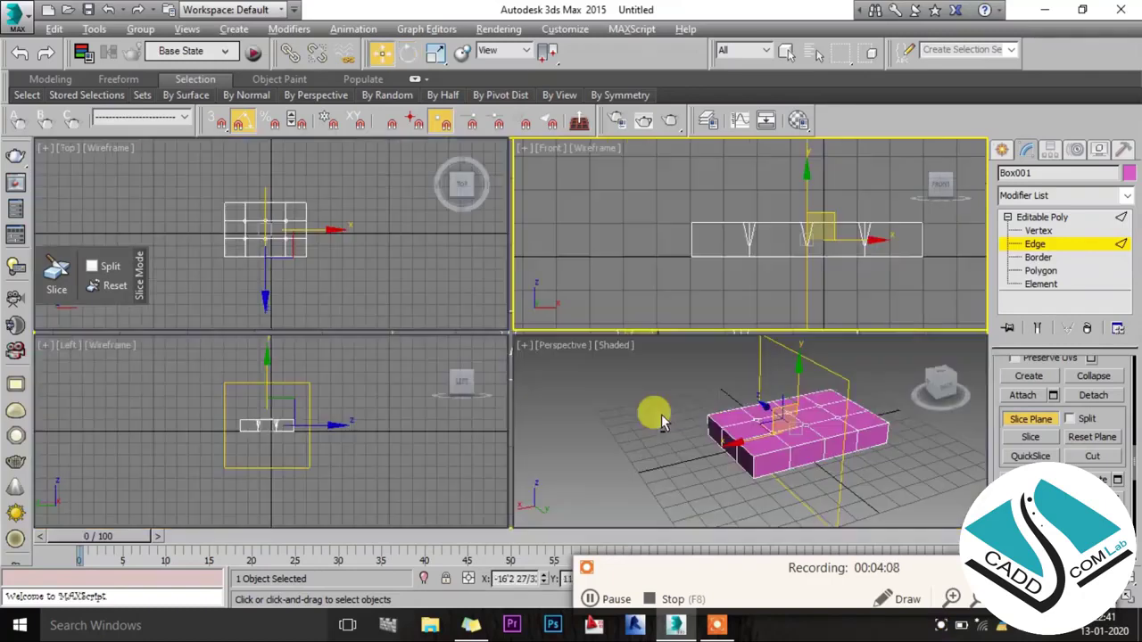
key(alt+w)
scroll(627, 291, up, 3)
alt+middle_drag(627, 291, 625, 310)
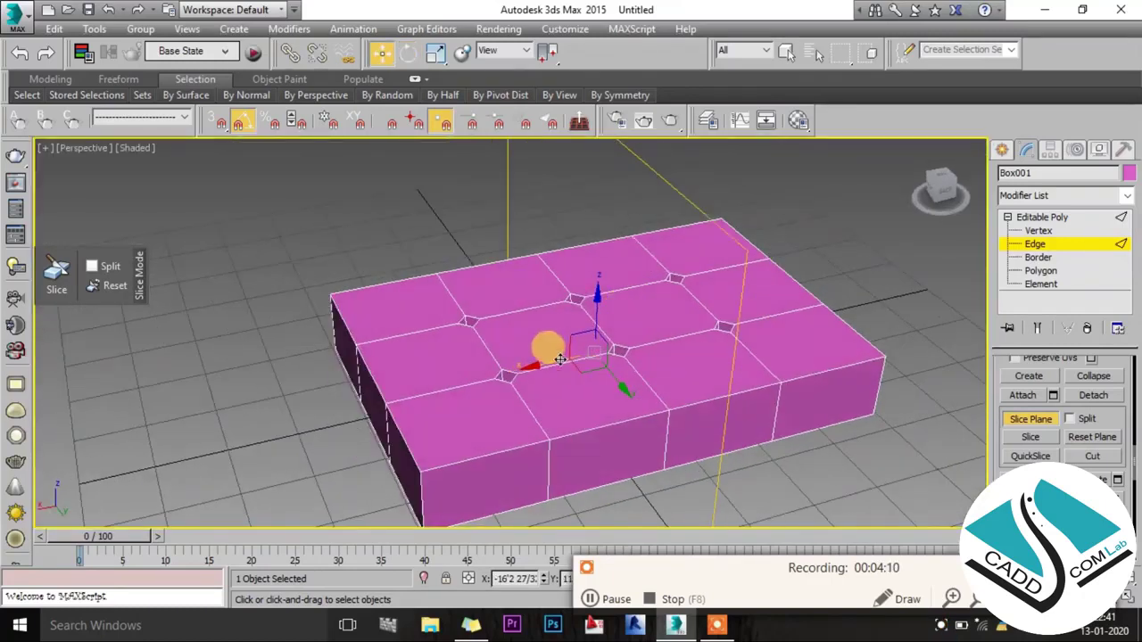
drag(533, 363, 390, 397)
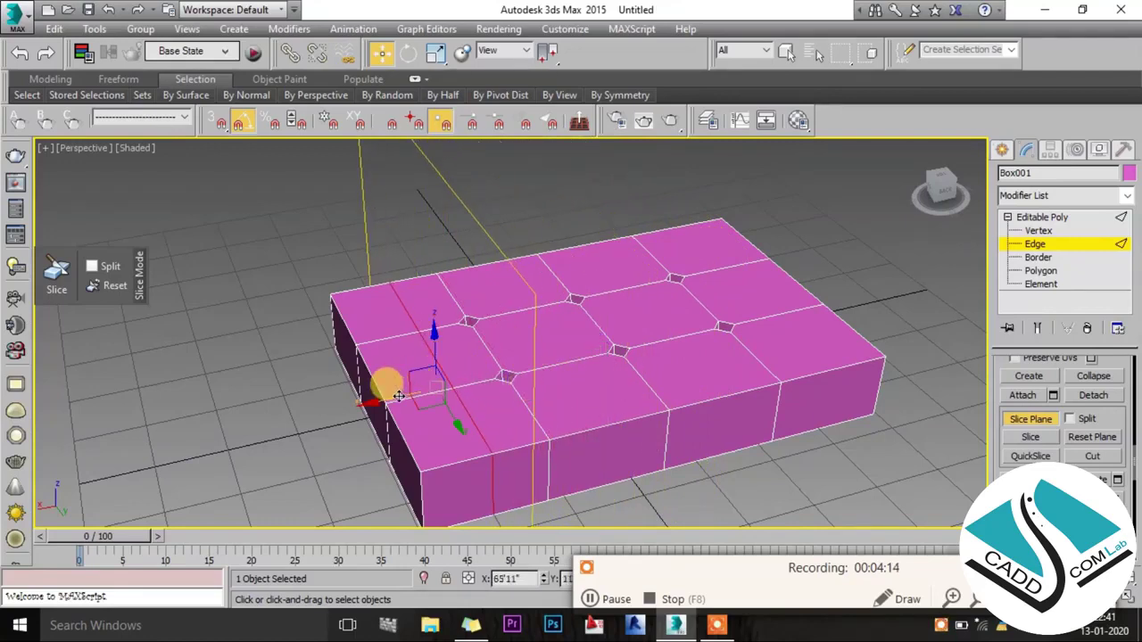
mouse_move(434, 357)
alt+middle_down()
mouse_move(455, 308)
mouse_move(435, 290)
alt+middle_up()
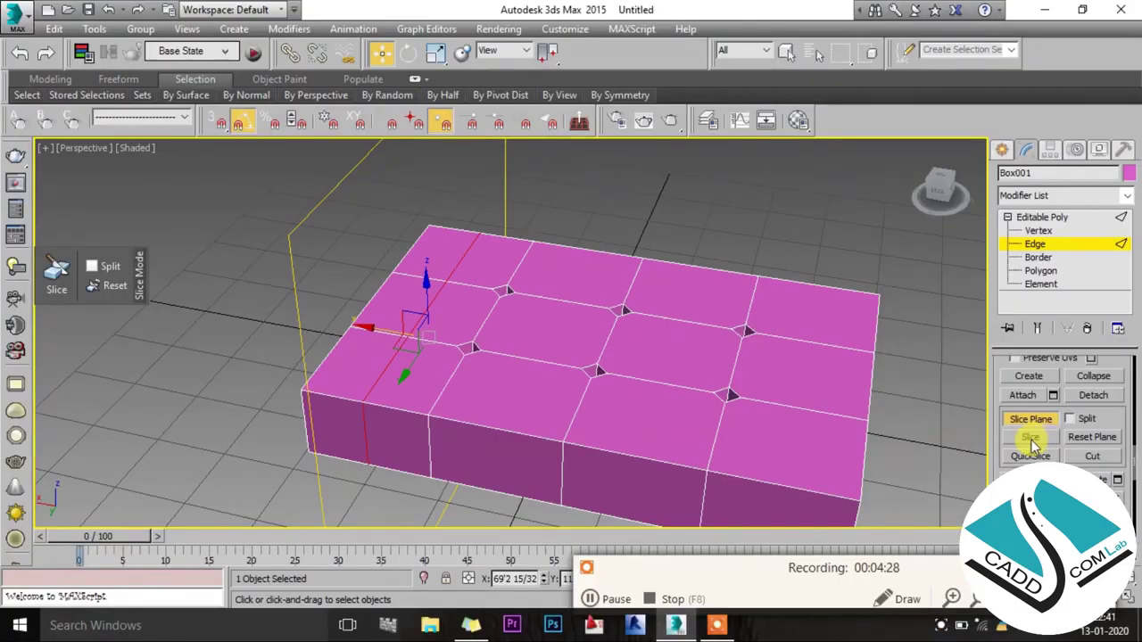
Slide the upright slice plane along the box and slice it at two positions.
drag(361, 321, 489, 357)
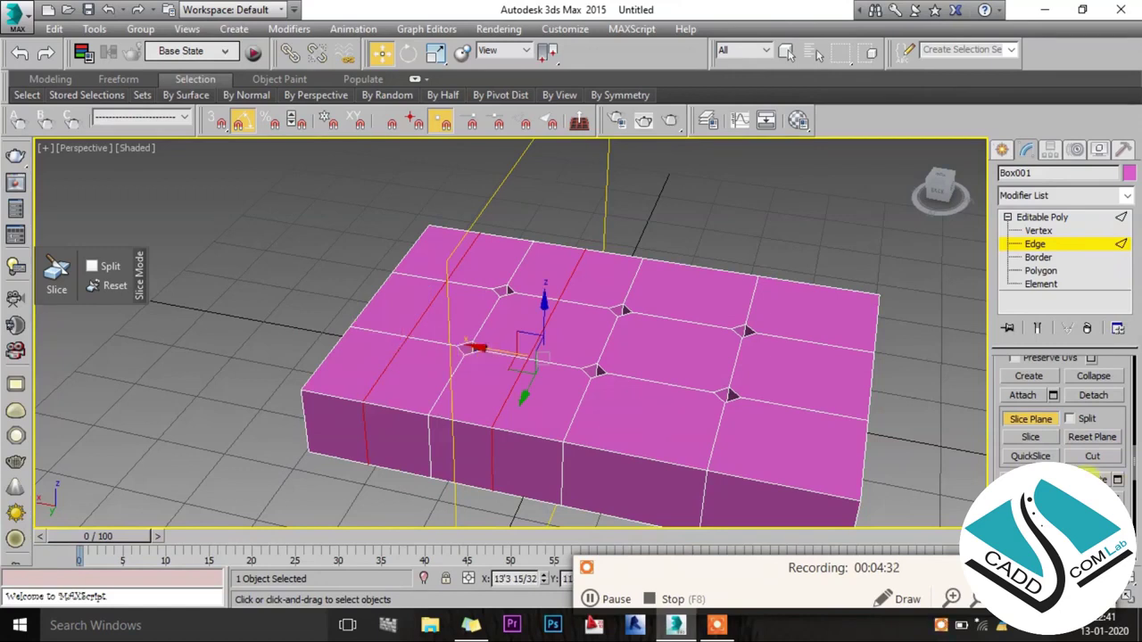
middle_drag(578, 355, 543, 306)
mouse_move(446, 291)
mouse_down()
mouse_move(567, 335)
mouse_move(712, 359)
mouse_move(693, 345)
mouse_up()
click(1027, 436)
click(1035, 436)
mouse_move(503, 339)
alt+middle_down()
mouse_move(557, 357)
mouse_move(531, 315)
alt+middle_up()
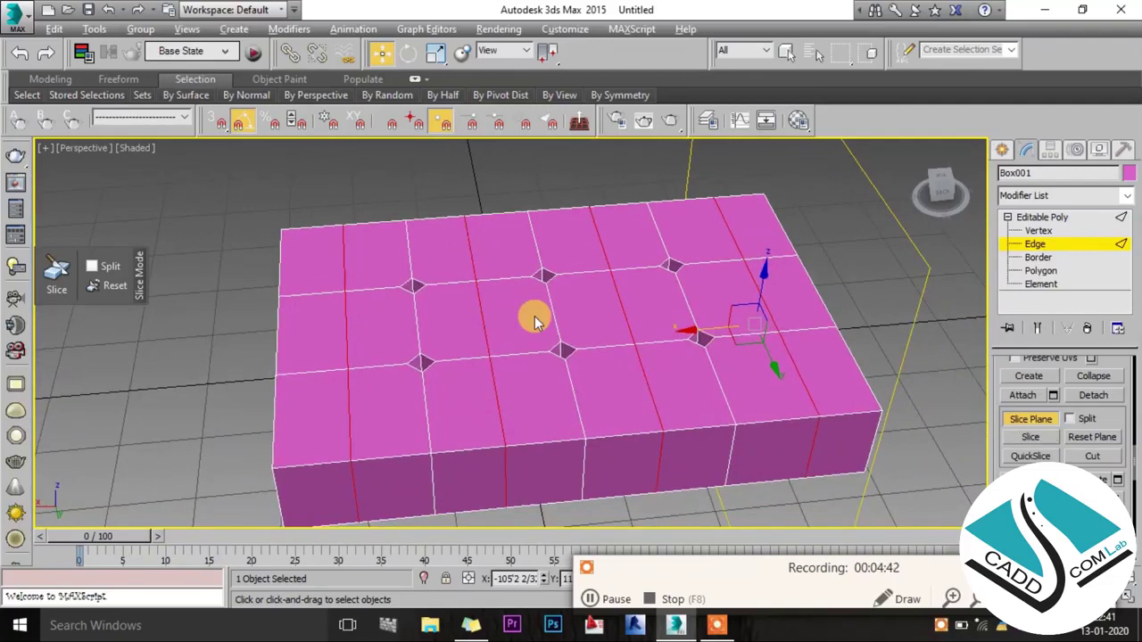
key(alt+w)
key(alt+w)
scroll(446, 308, up, 4)
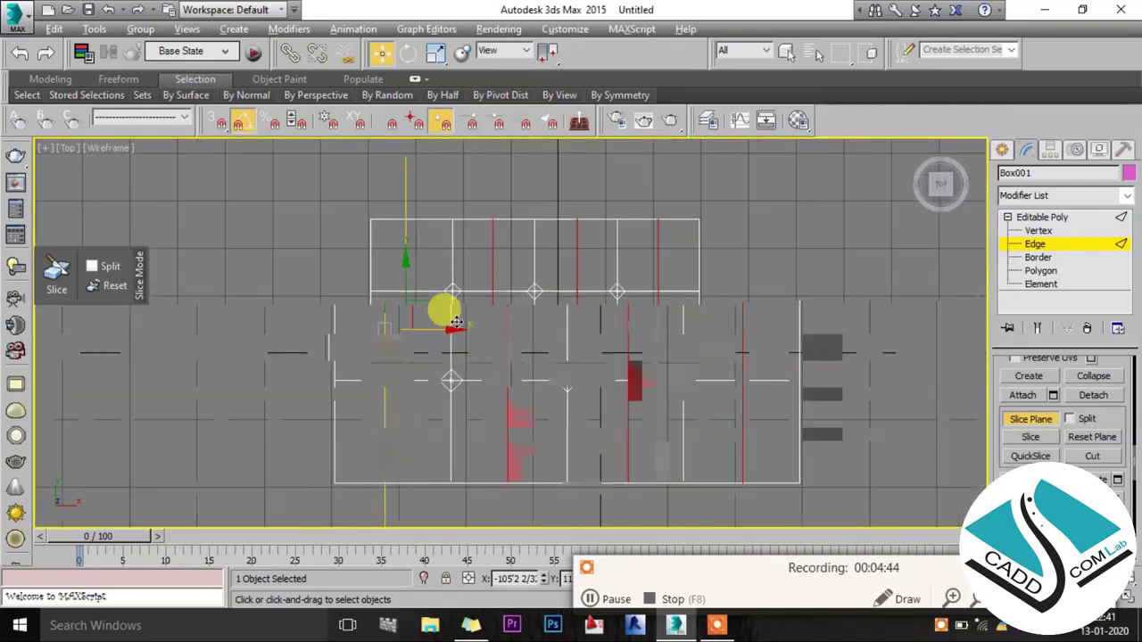
Rotate the slice plane to run along the box's length and reposition it.
key(e)
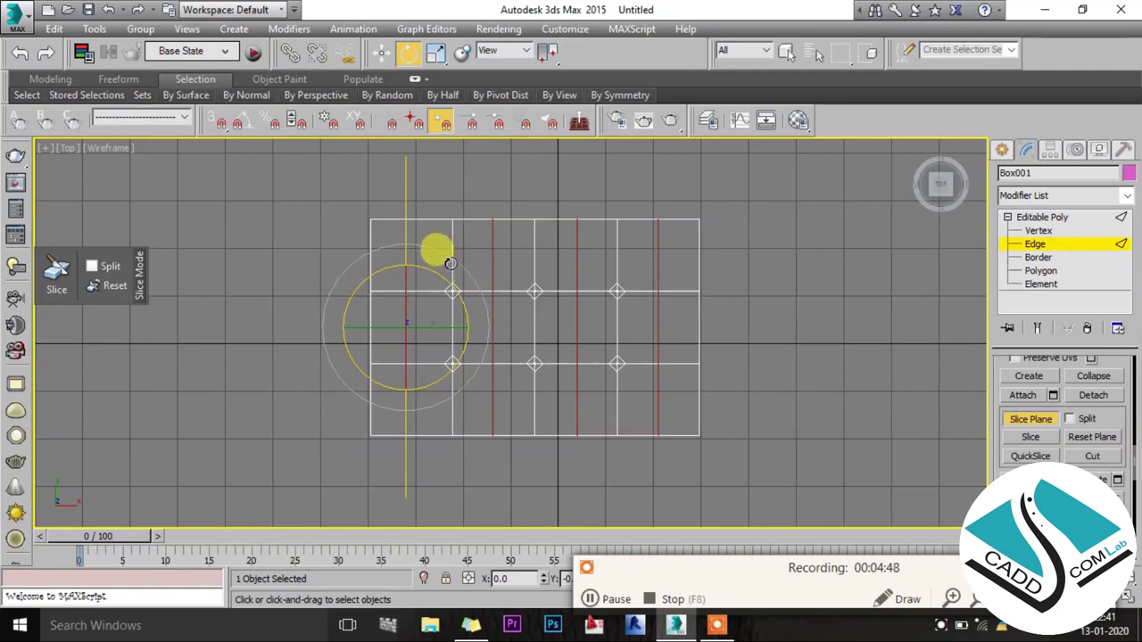
drag(450, 261, 548, 407)
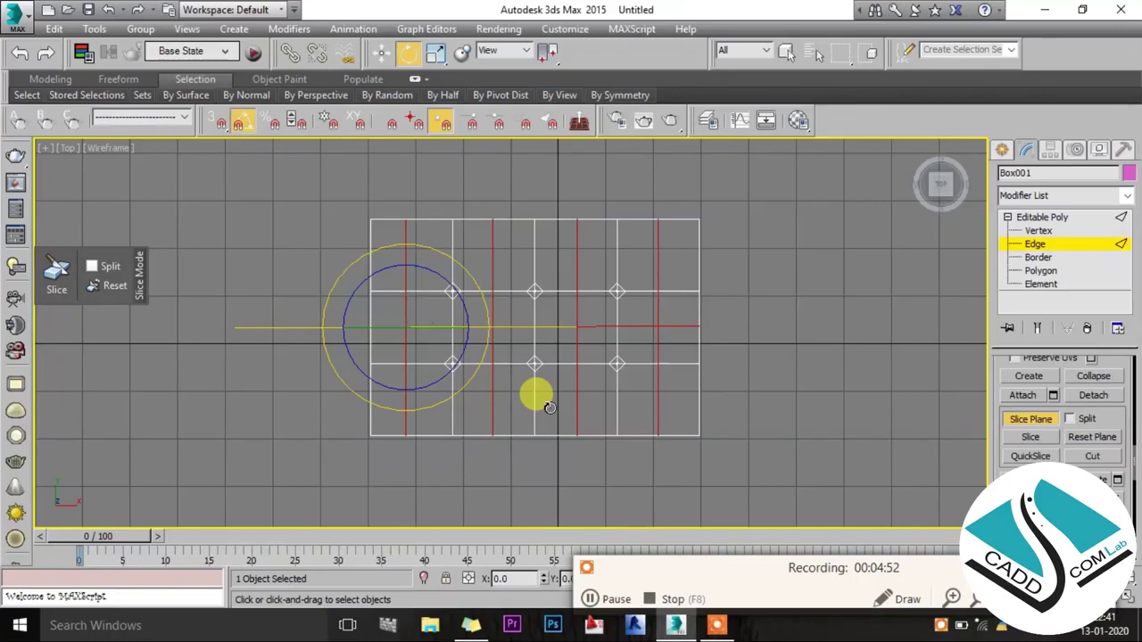
drag(548, 407, 519, 293)
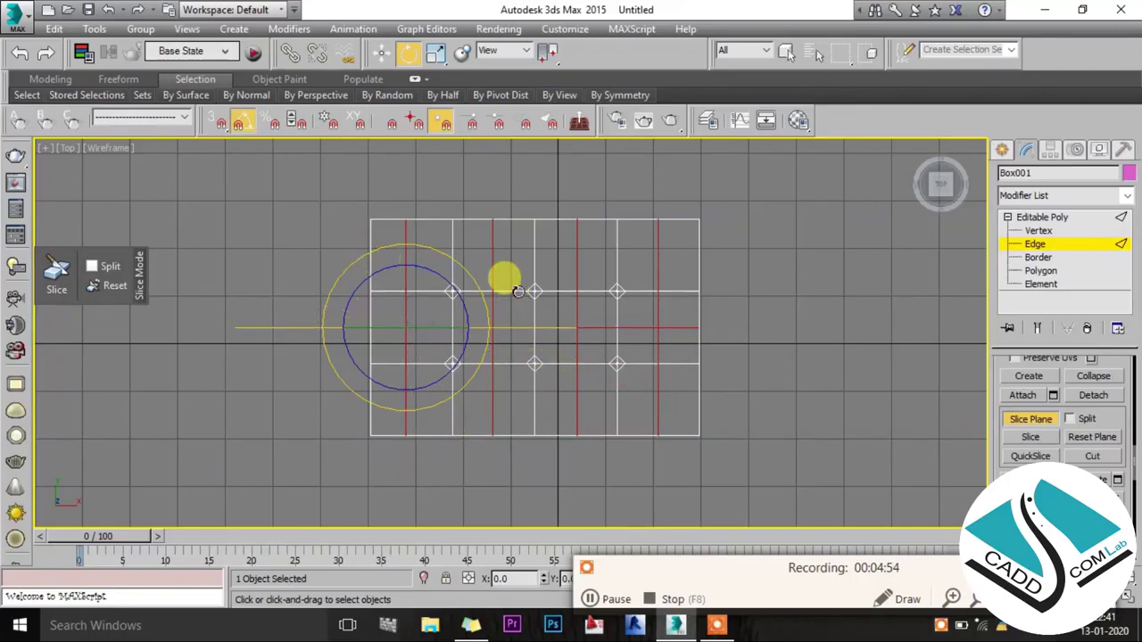
key(w)
drag(418, 303, 578, 232)
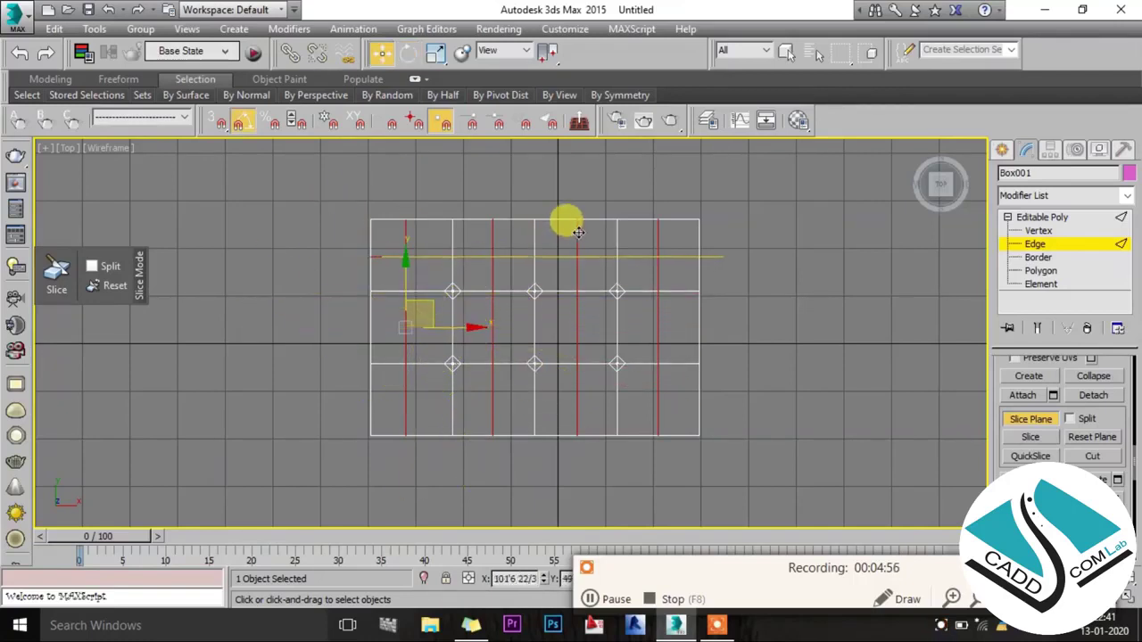
key(alt+w)
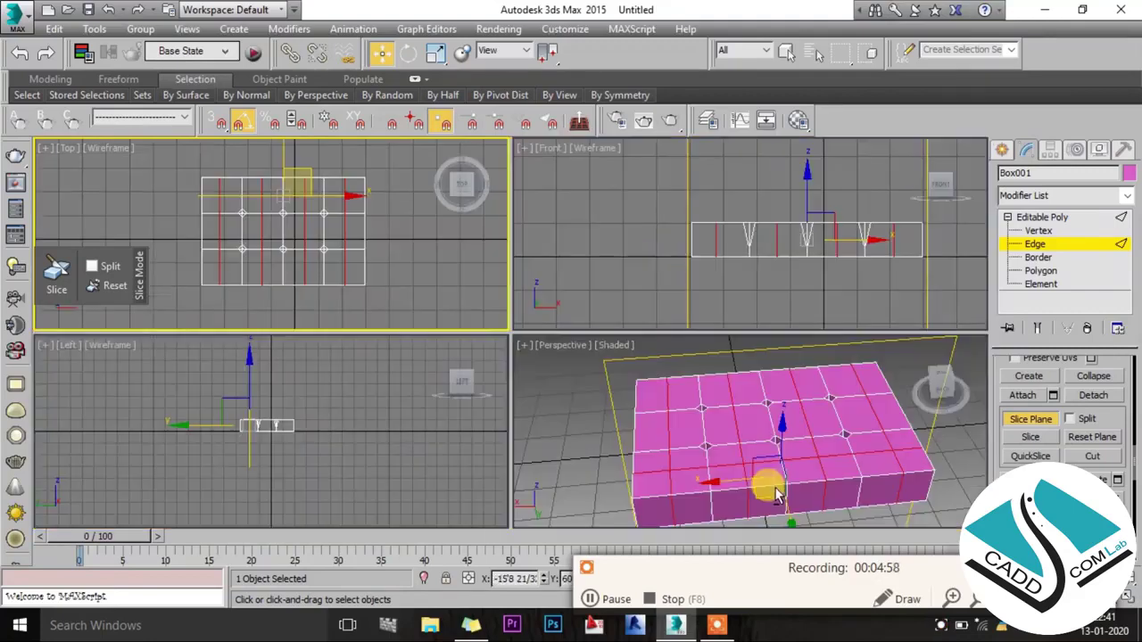
key(alt+w)
mouse_move(617, 395)
alt+middle_down()
mouse_move(434, 372)
mouse_move(612, 401)
mouse_move(714, 356)
mouse_move(614, 369)
mouse_move(612, 383)
mouse_move(606, 360)
mouse_move(664, 282)
alt+middle_up()
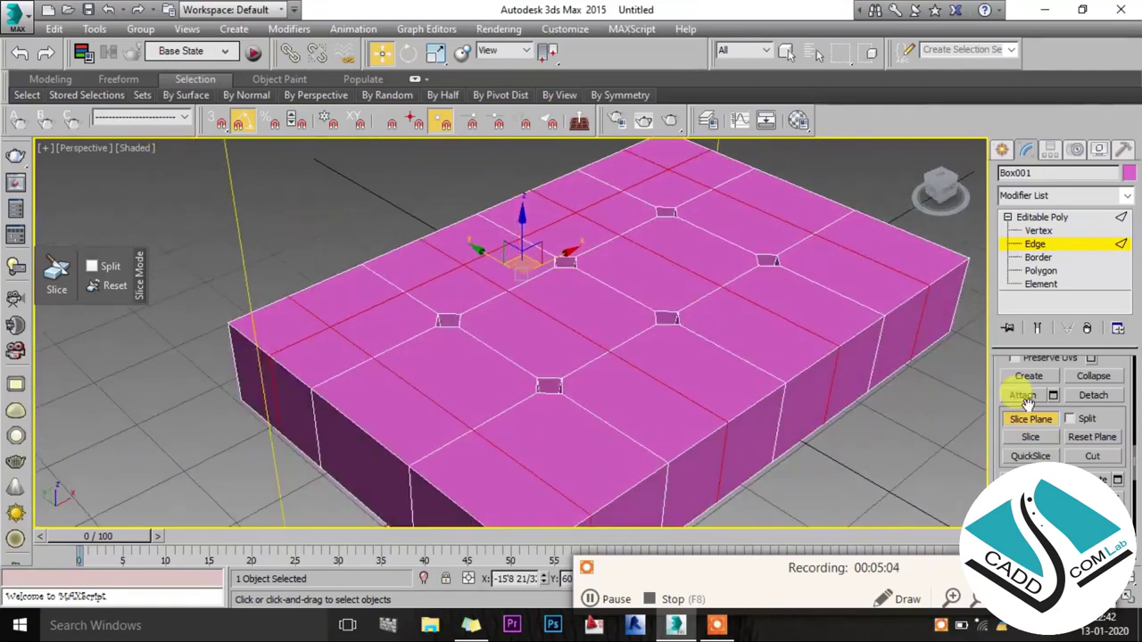
Make successive lengthwise slice cuts, then turn Slice Plane off.
click(1030, 437)
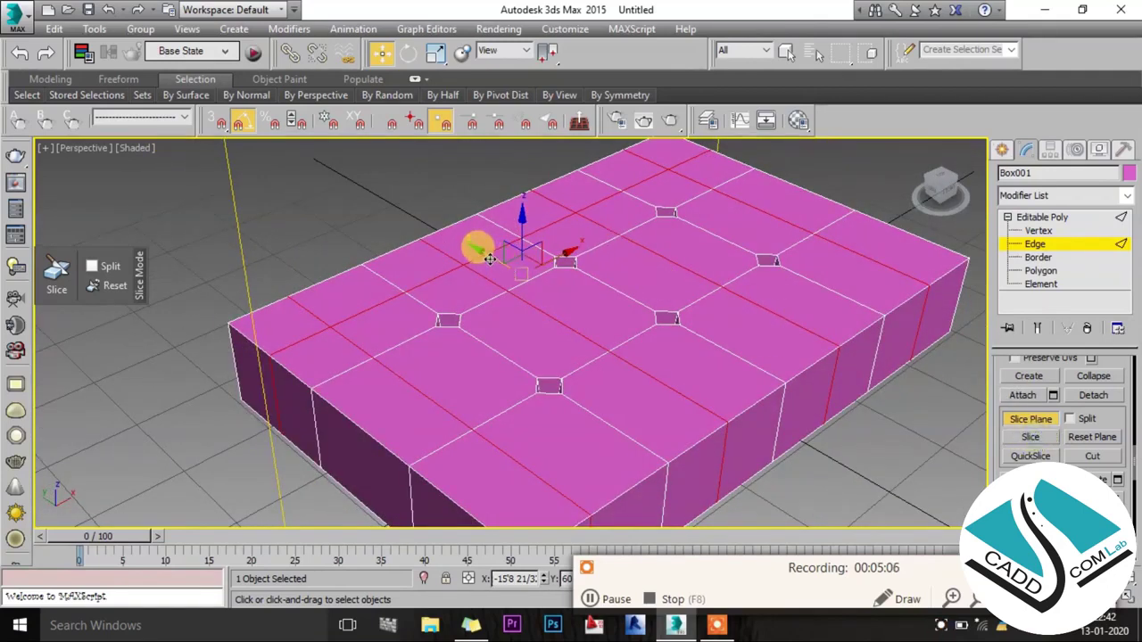
drag(489, 258, 574, 308)
click(1017, 443)
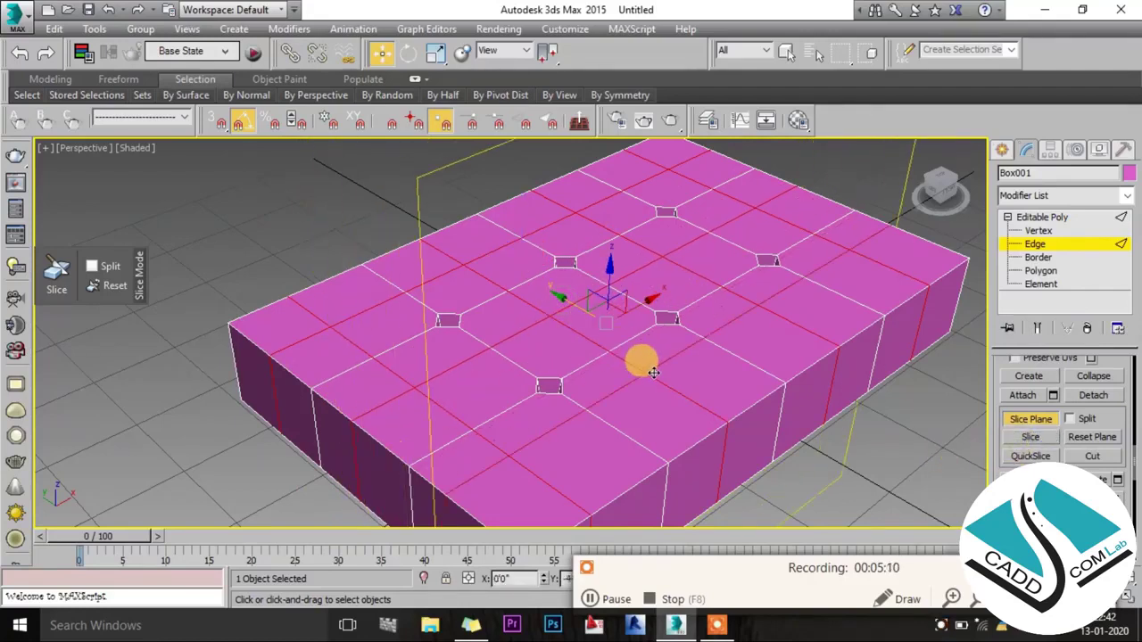
drag(562, 299, 665, 368)
scroll(467, 280, down, 3)
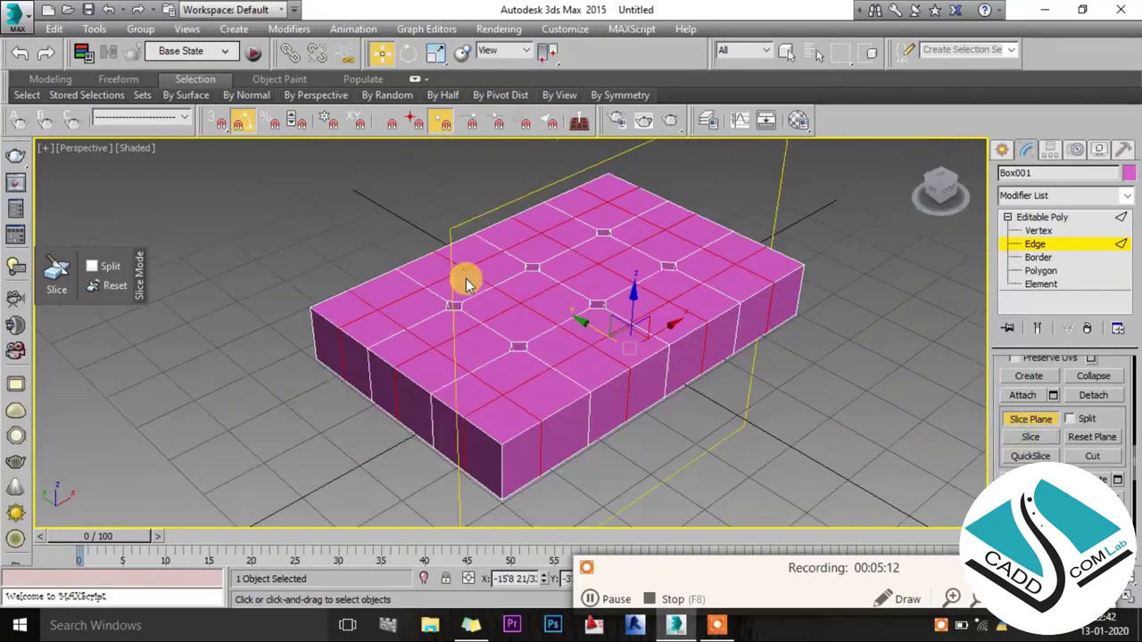
click(1035, 419)
Switch Box001 to Vertex level and clear the current vertex selection.
alt+middle_drag(842, 395, 637, 344)
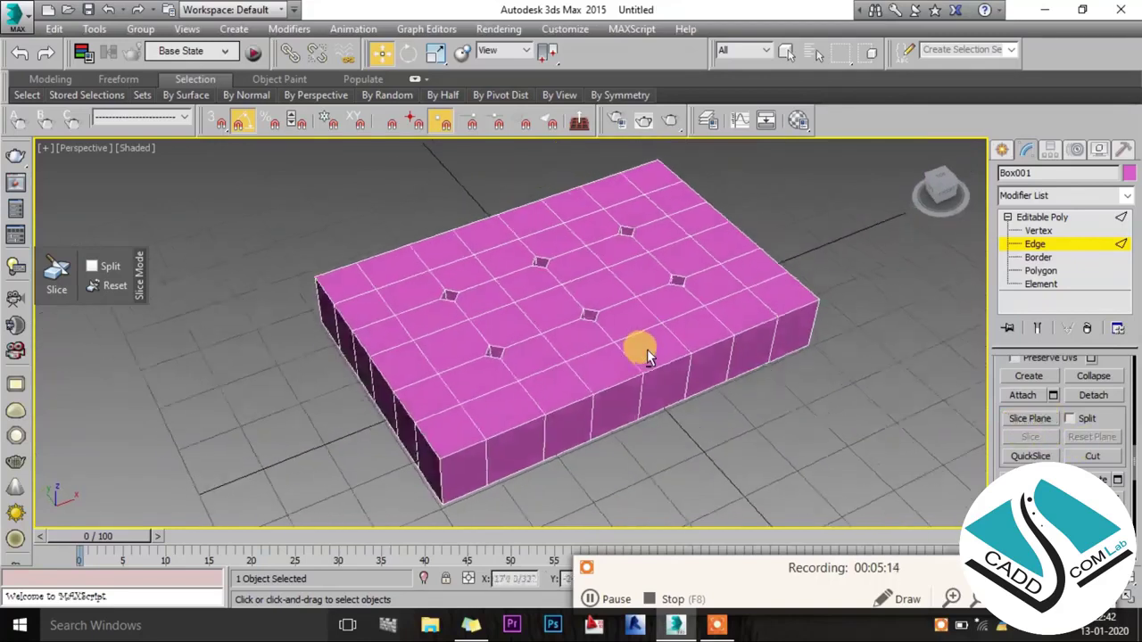
scroll(464, 293, up, 2)
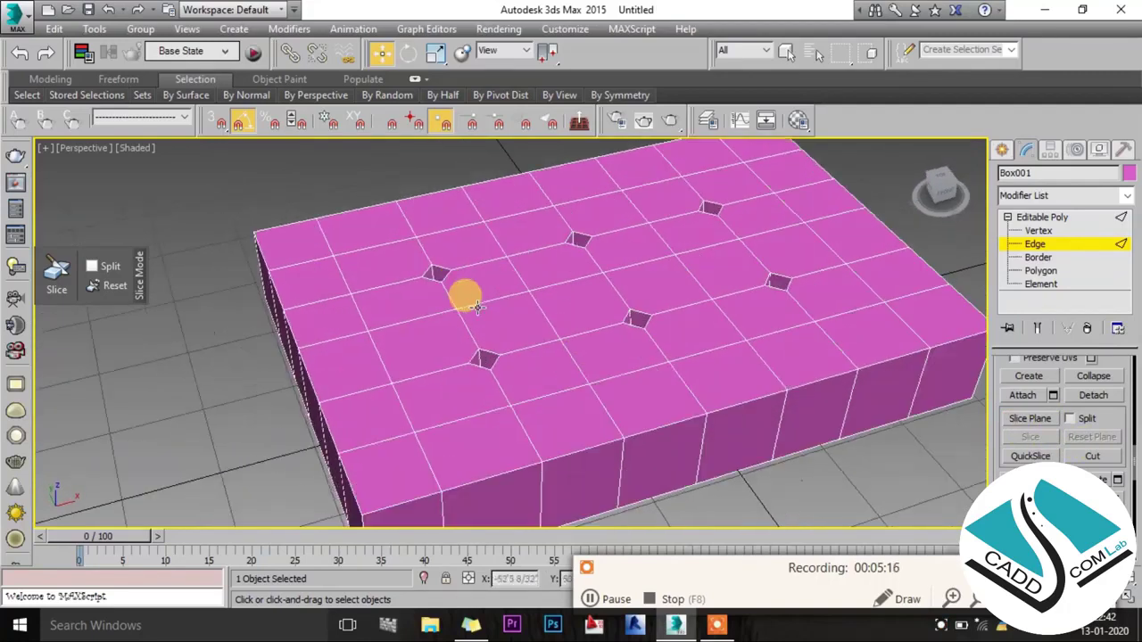
scroll(526, 319, up, 1)
scroll(539, 334, up, 1)
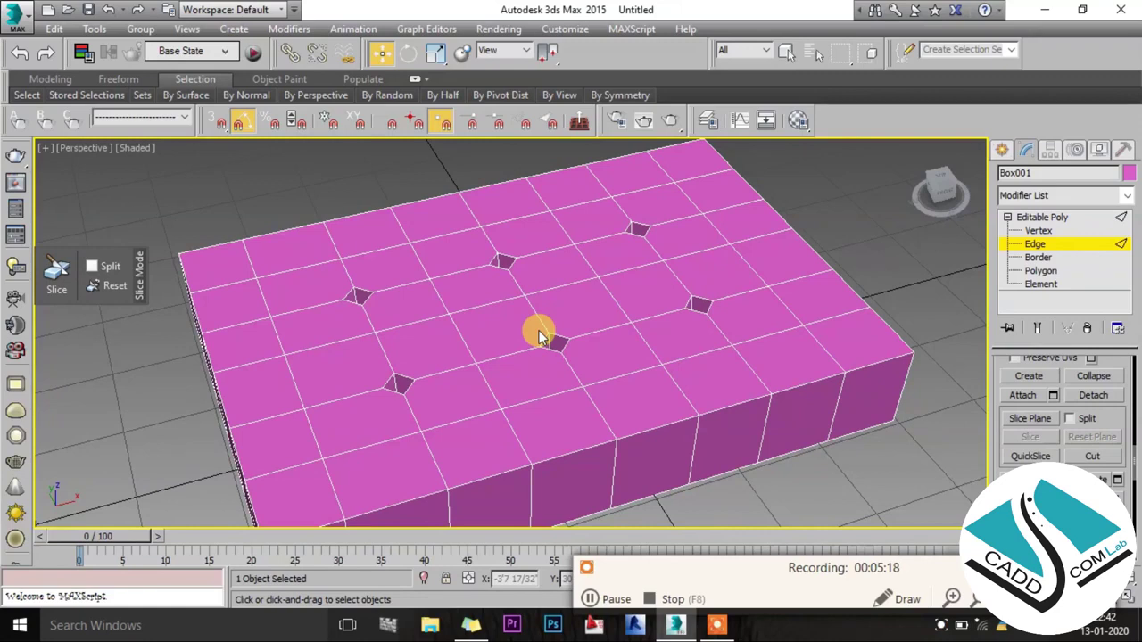
click(1037, 231)
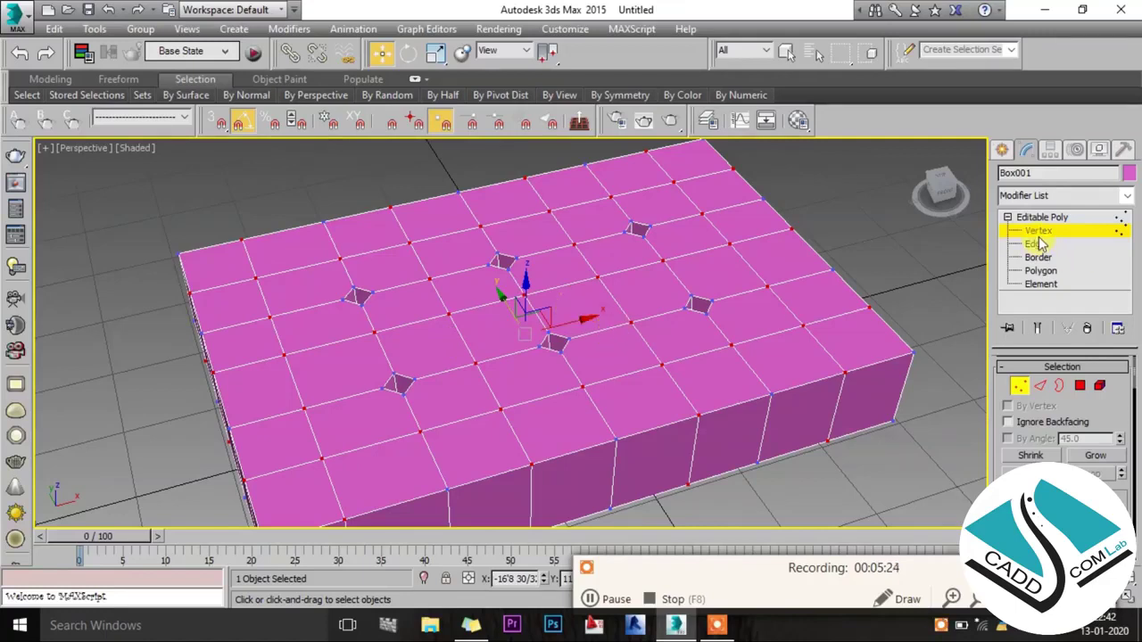
click(273, 214)
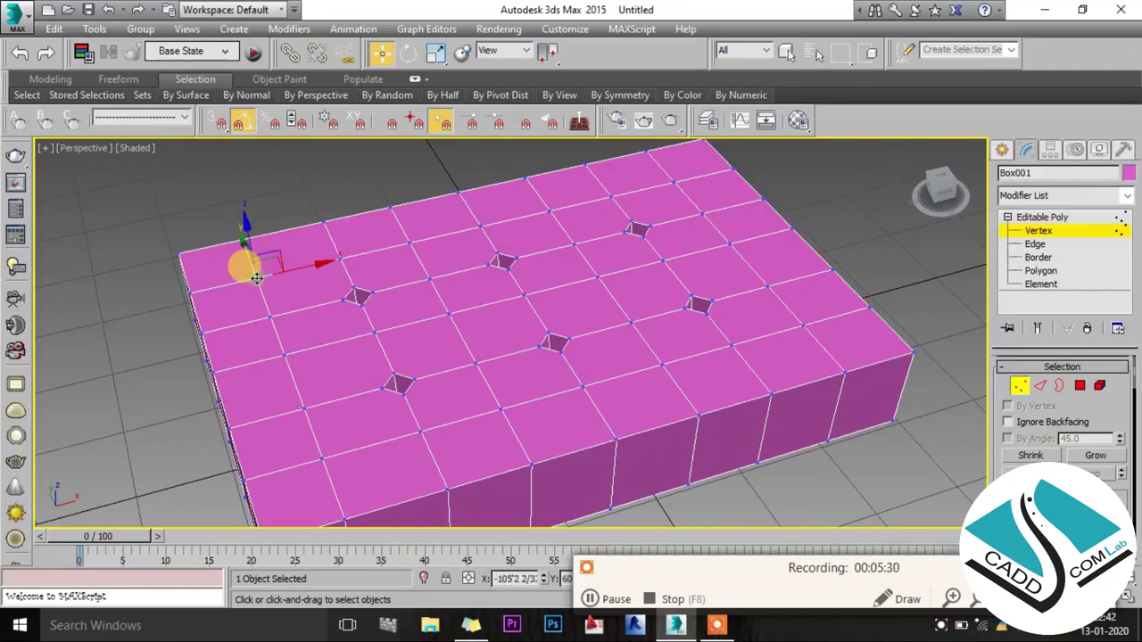
Select the eleven top-face grid vertices lying between the button dimples.
click(284, 355)
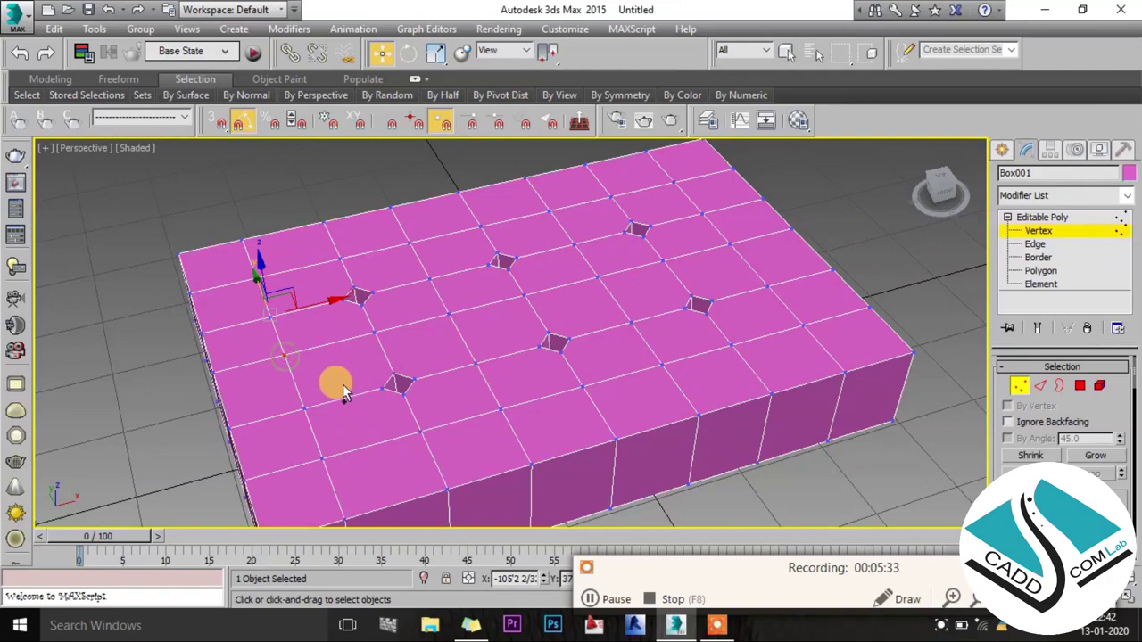
ctrl+click(323, 458)
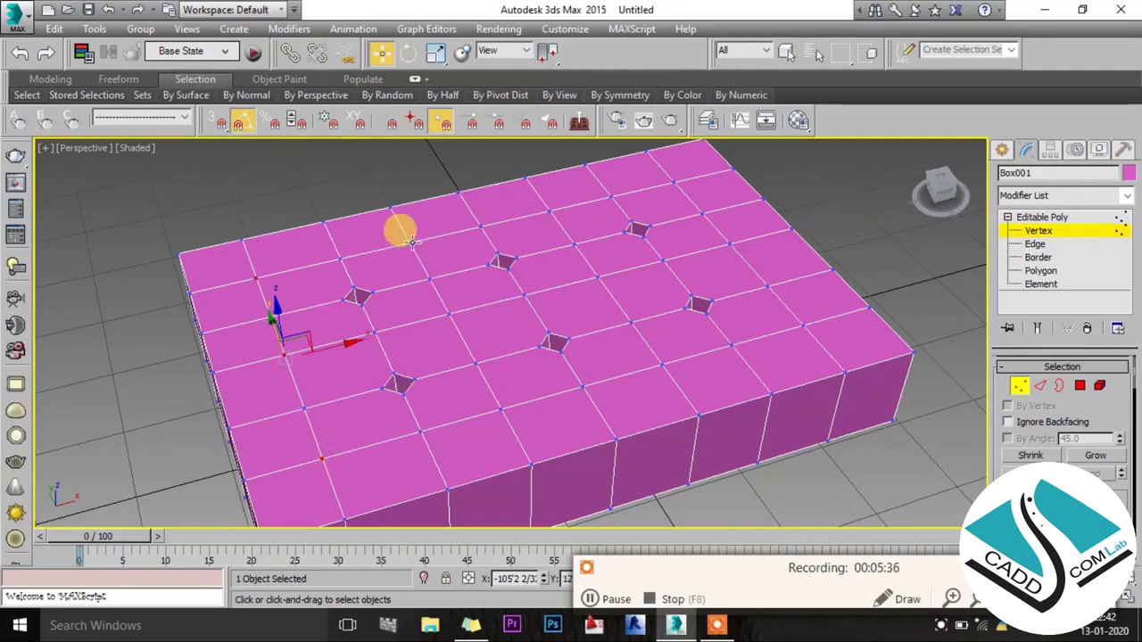
ctrl+click(412, 239)
ctrl+click(448, 314)
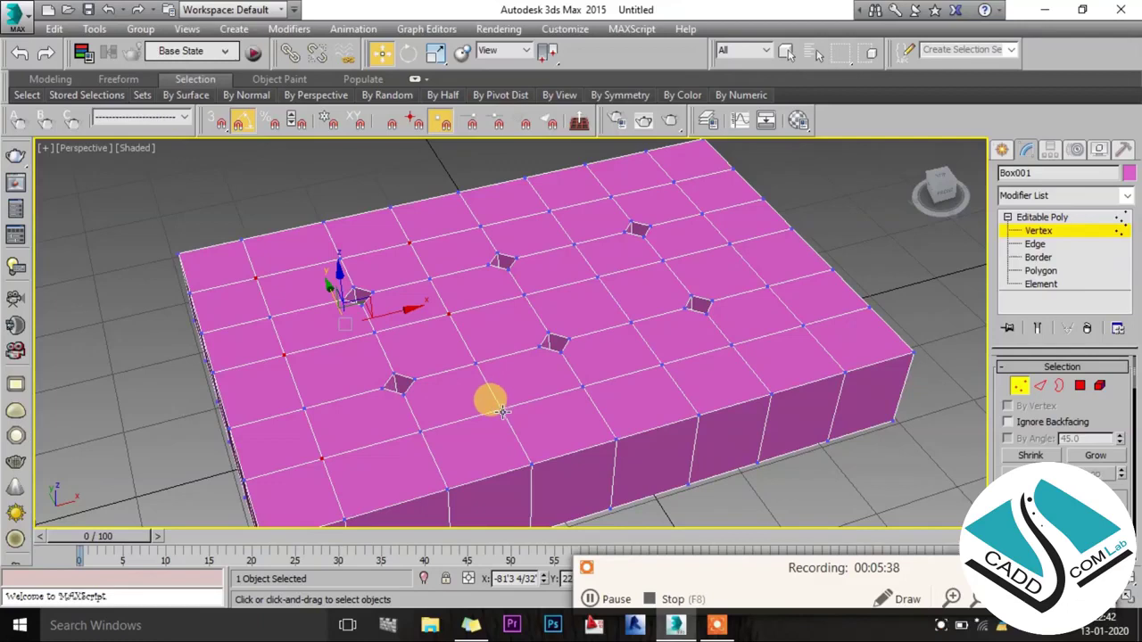
ctrl+click(501, 410)
ctrl+click(548, 212)
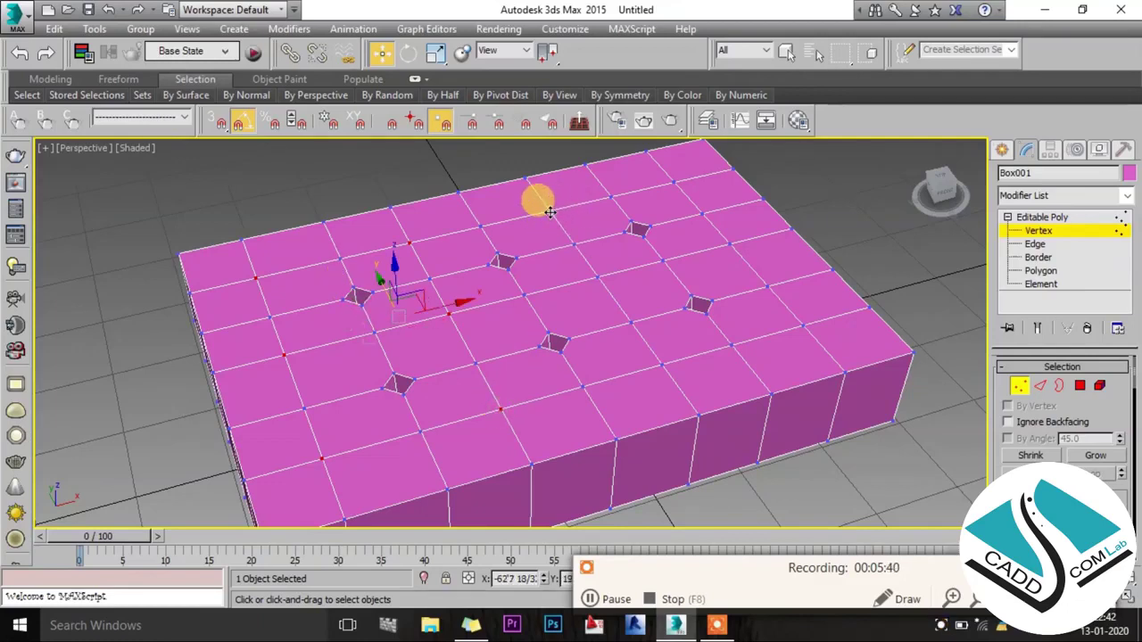
ctrl+click(597, 278)
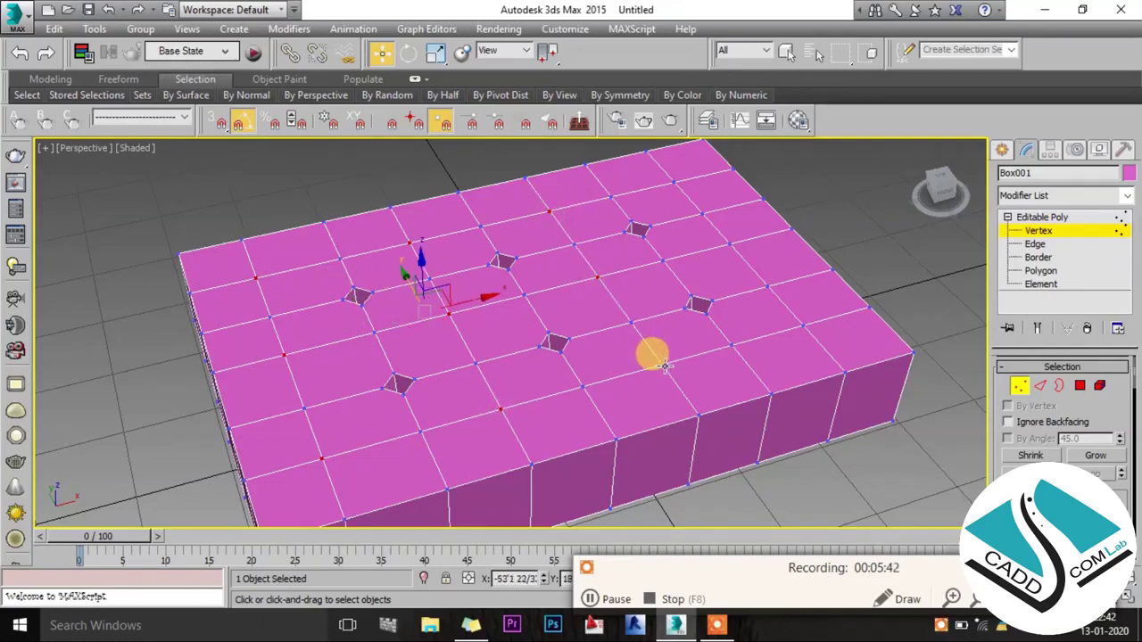
ctrl+click(662, 364)
ctrl+click(673, 181)
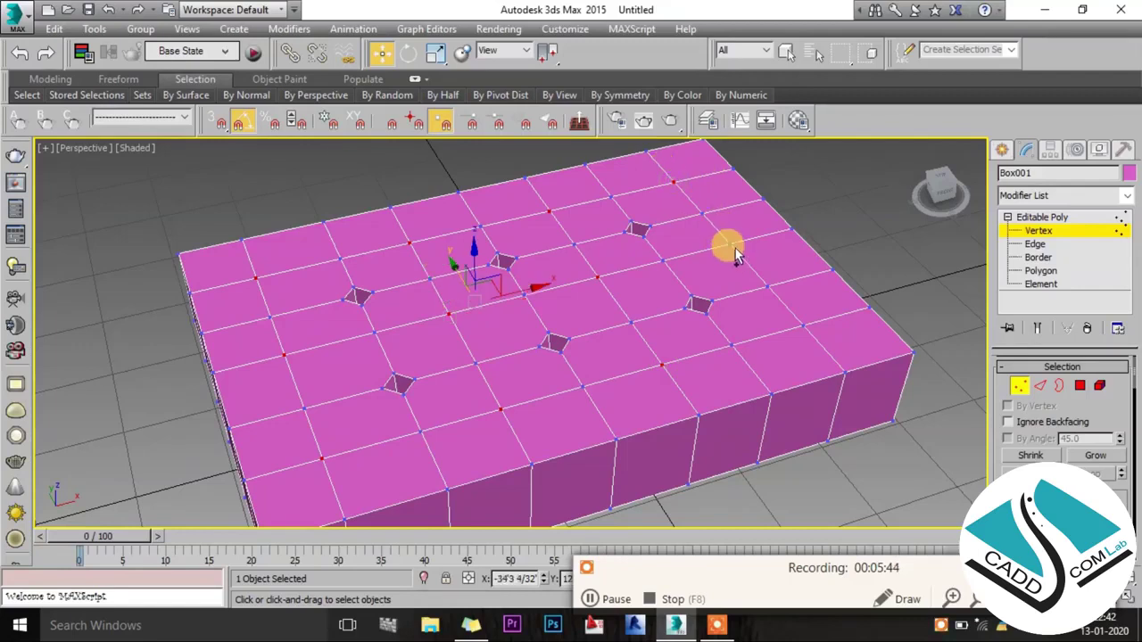
ctrl+click(730, 246)
ctrl+click(801, 326)
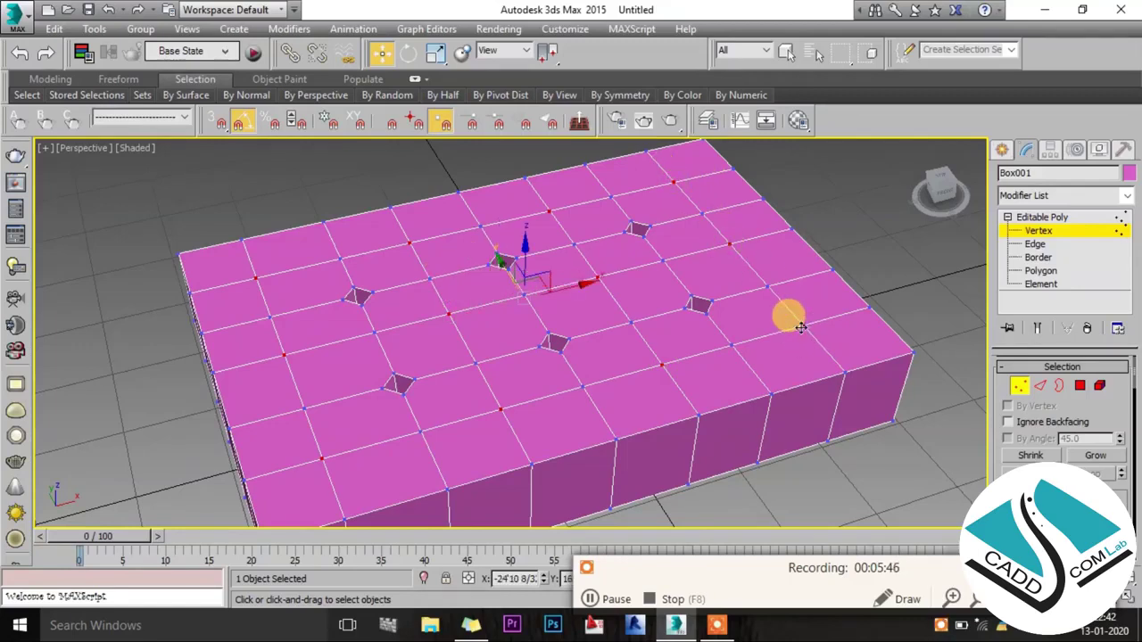
mouse_move(614, 337)
alt+middle_down()
mouse_move(581, 339)
mouse_move(602, 348)
alt+middle_up()
Move the selected top vertices upward in the Front view so the cushion puffs into peaks.
key(alt+w)
right_click(648, 255)
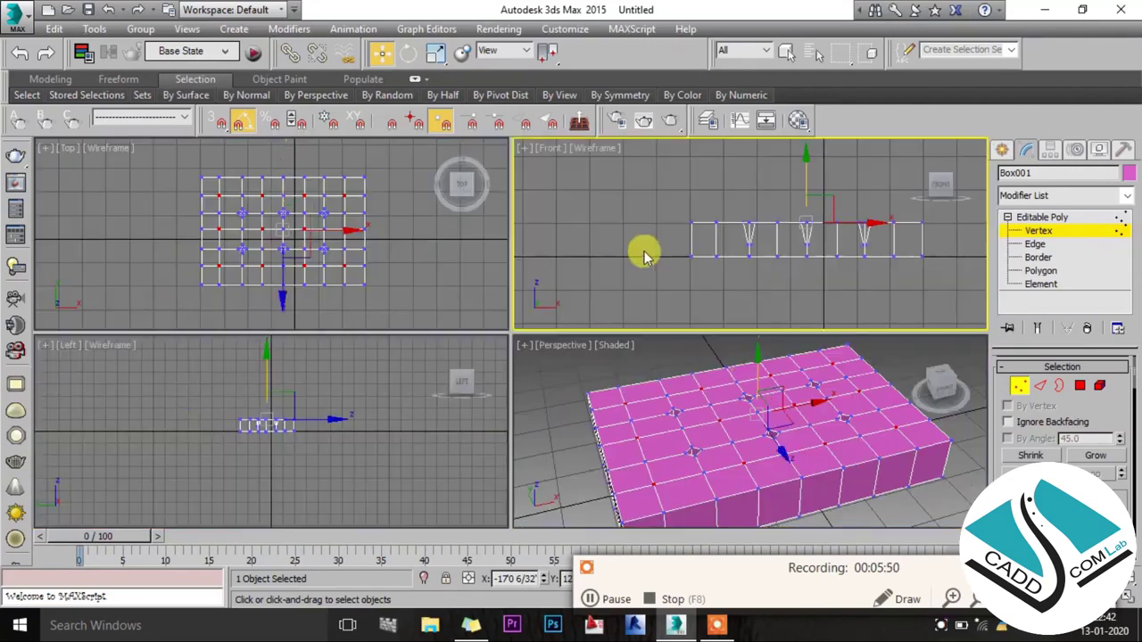
key(alt+w)
drag(651, 294, 653, 260)
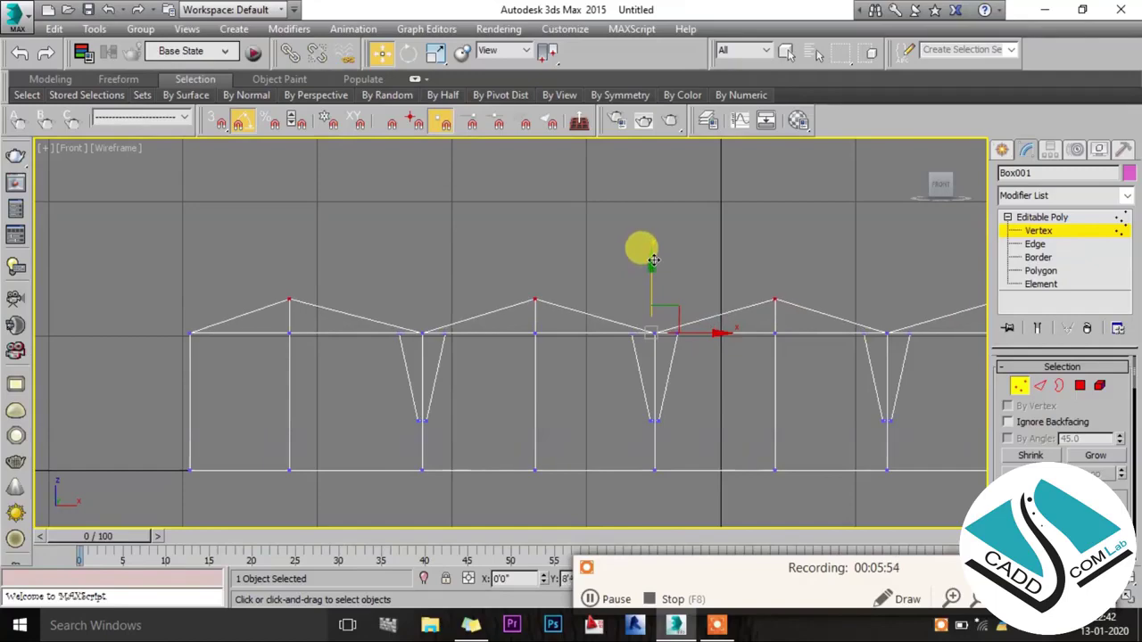
key(alt+w)
right_click(693, 365)
key(alt+w)
mouse_move(683, 372)
alt+middle_down()
mouse_move(631, 344)
mouse_move(619, 375)
mouse_move(678, 297)
mouse_move(785, 330)
mouse_move(812, 379)
mouse_move(722, 324)
mouse_move(670, 324)
mouse_move(670, 294)
mouse_move(644, 314)
mouse_move(472, 286)
alt+middle_up()
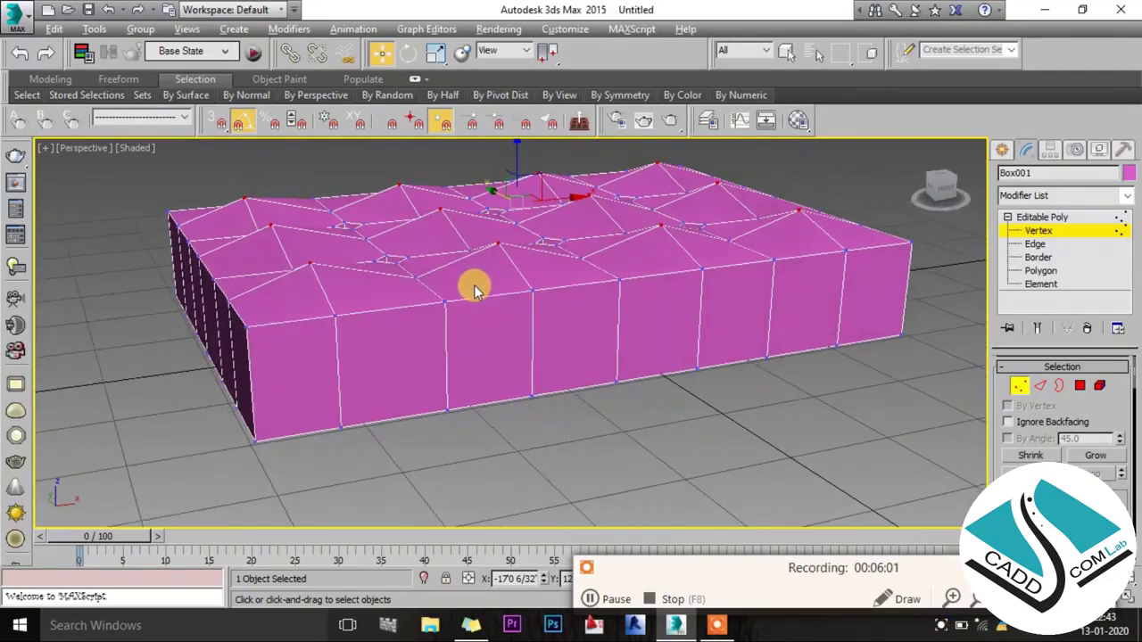
At Edge level, select a vertical front edge and its whole ring of side edges.
click(1036, 246)
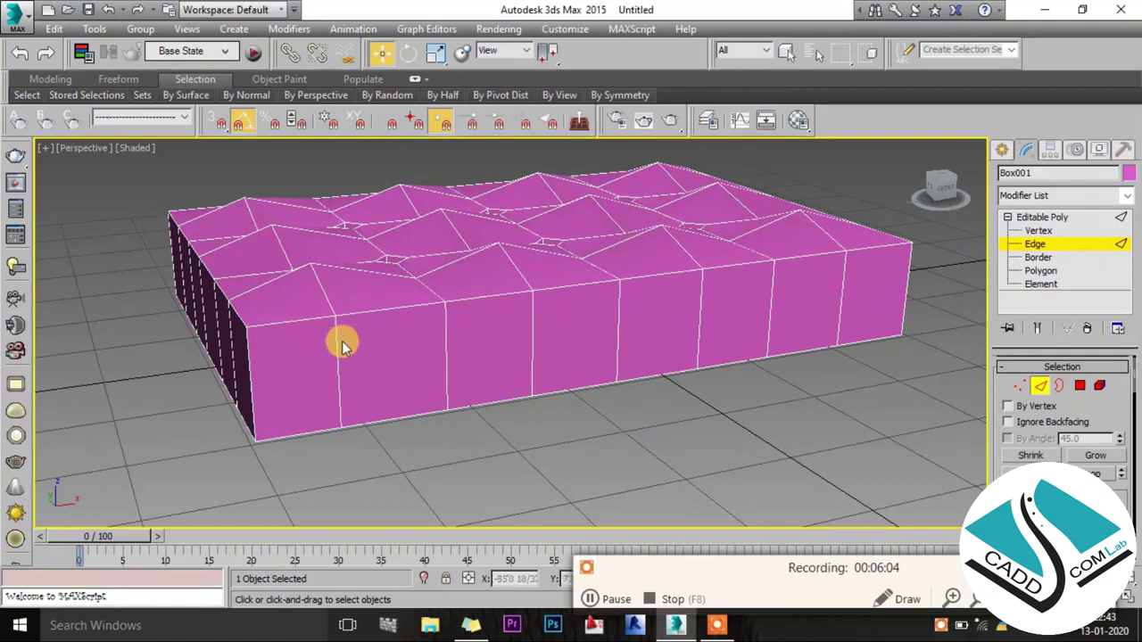
click(442, 332)
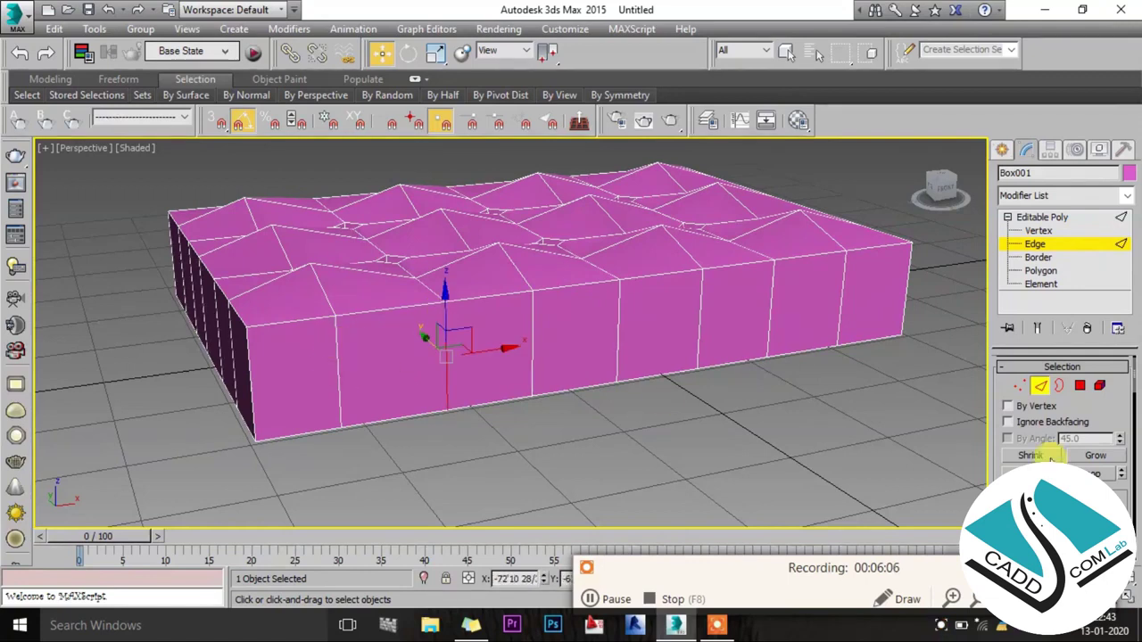
click(1010, 473)
mouse_move(408, 407)
alt+middle_down()
mouse_move(675, 401)
mouse_move(423, 412)
alt+middle_up()
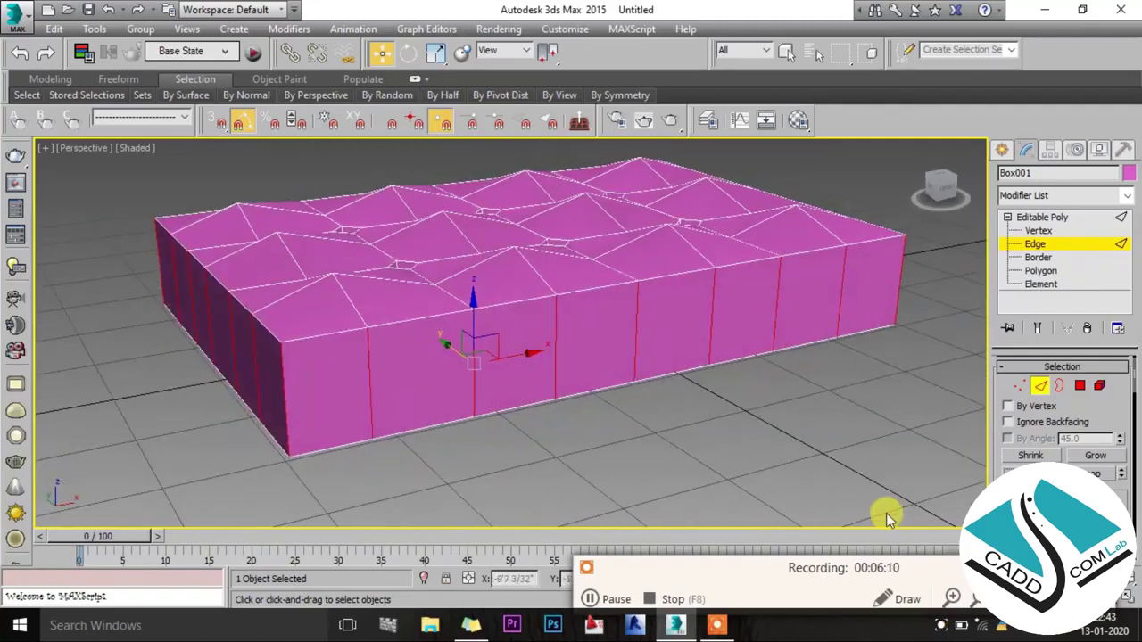
scroll(1046, 359, down, 3)
scroll(1045, 359, down, 1)
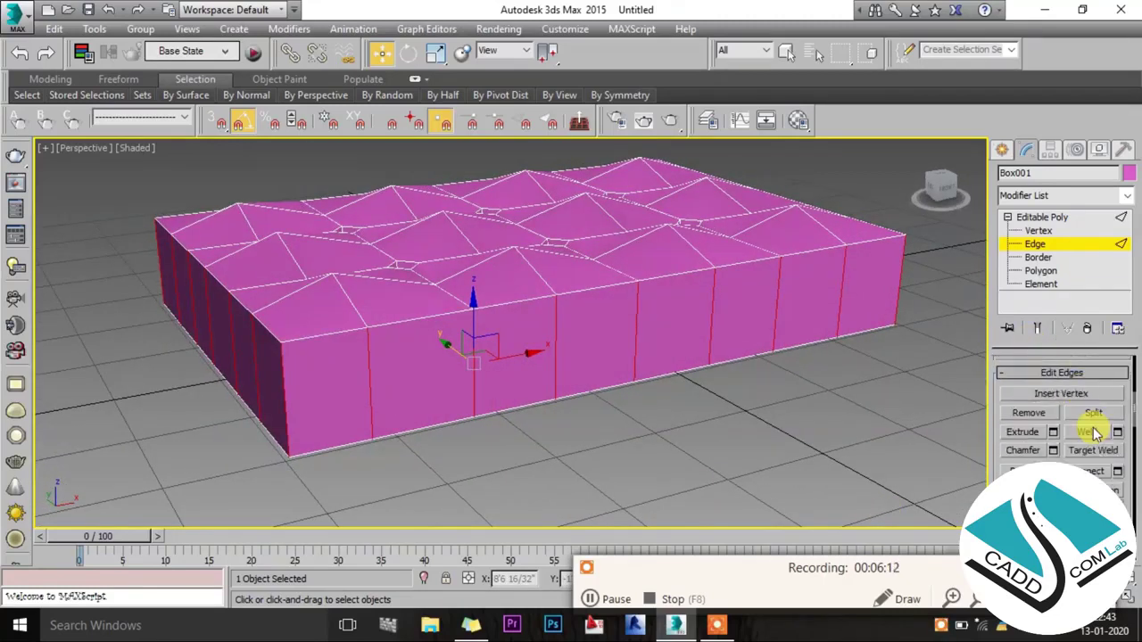
Connect the side-edge ring with 1 segment to add a horizontal mid-height loop.
click(1116, 470)
mouse_move(311, 375)
alt+middle_down()
mouse_move(357, 342)
mouse_move(203, 371)
alt+middle_up()
click(269, 346)
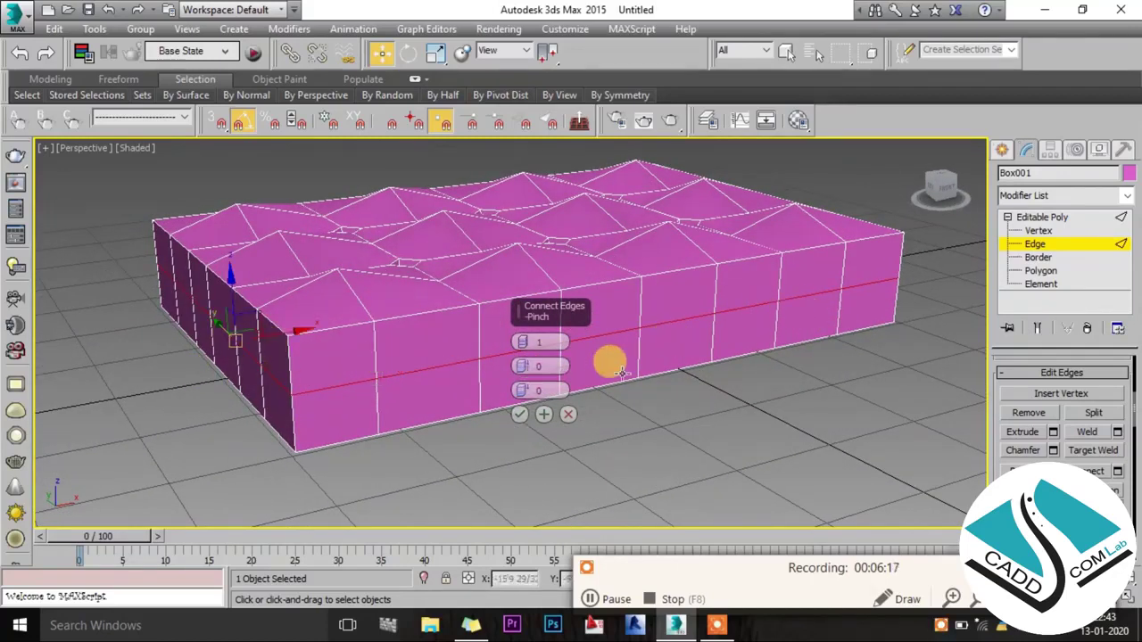
click(519, 415)
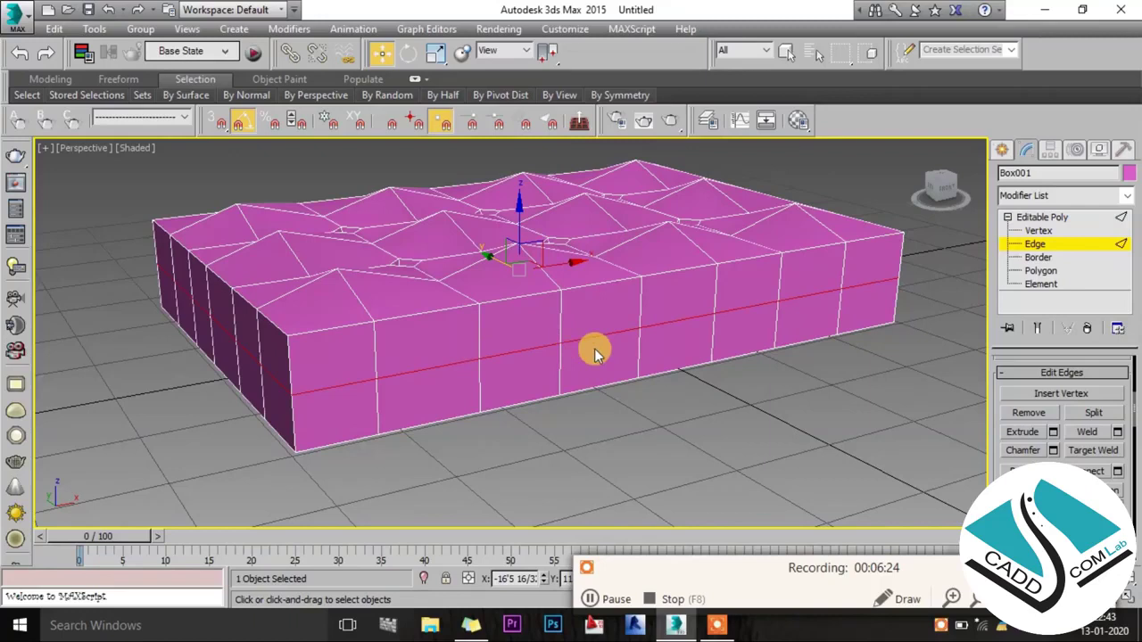
Scale the new mid-height edge loop outward so the cushion sides bulge.
key(r)
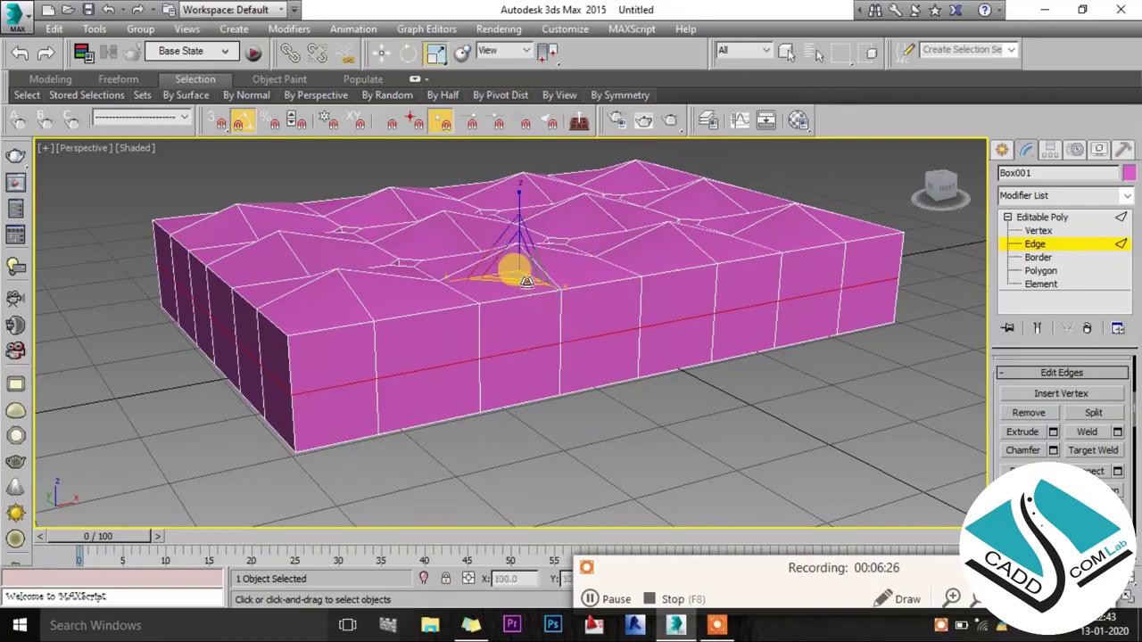
drag(518, 267, 525, 262)
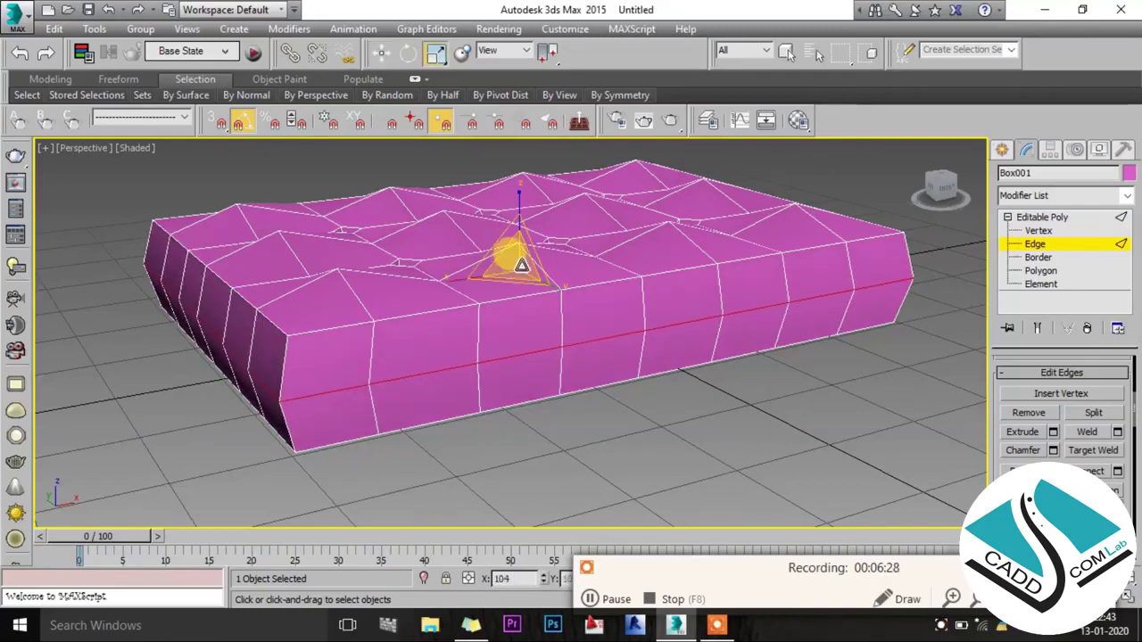
key(w)
mouse_move(581, 378)
alt+middle_down()
mouse_move(794, 322)
mouse_move(582, 343)
alt+middle_up()
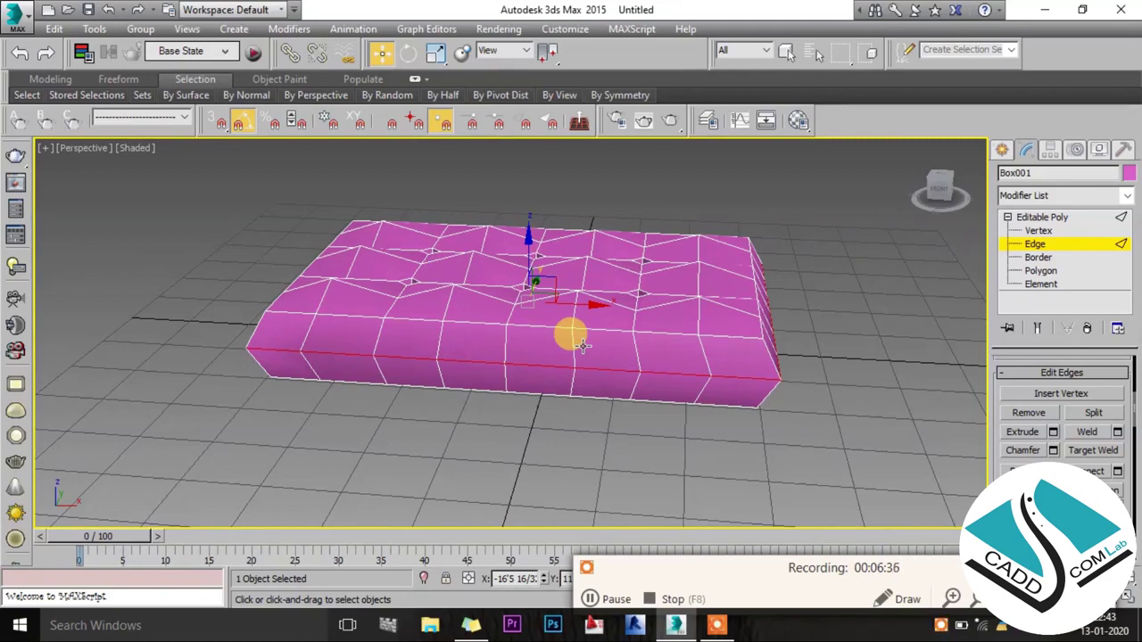
Select four edges around a tuft hole and grow them into lines across the top.
mouse_move(401, 222)
alt+middle_down()
mouse_move(484, 267)
mouse_move(428, 342)
mouse_move(543, 258)
mouse_move(533, 286)
alt+middle_up()
scroll(532, 285, up, 5)
mouse_move(425, 327)
alt+middle_down()
mouse_move(540, 278)
mouse_move(472, 286)
mouse_move(547, 446)
alt+middle_up()
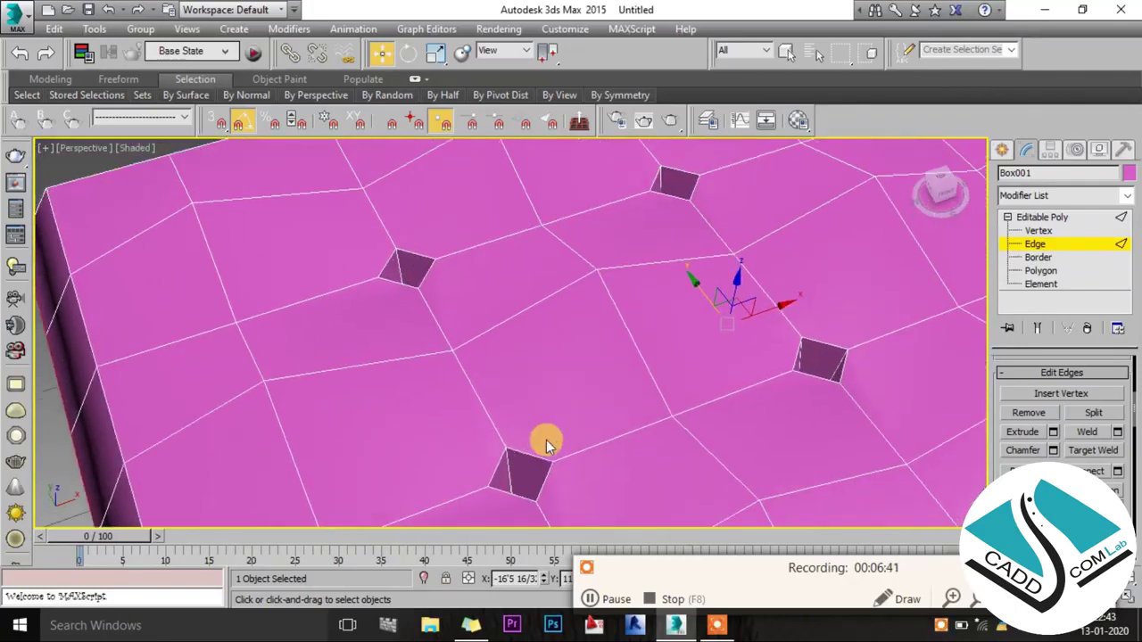
click(382, 224)
click(366, 283)
ctrl+click(454, 258)
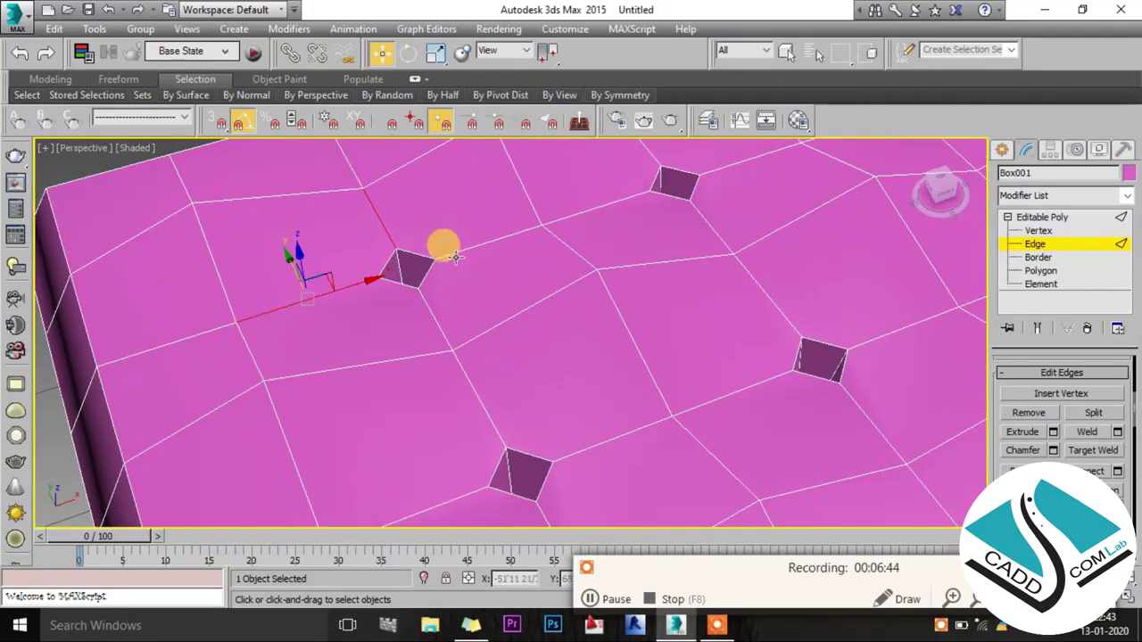
ctrl+click(426, 297)
scroll(1035, 392, up, 5)
scroll(1062, 429, up, 3)
click(1096, 461)
scroll(535, 285, down, 3)
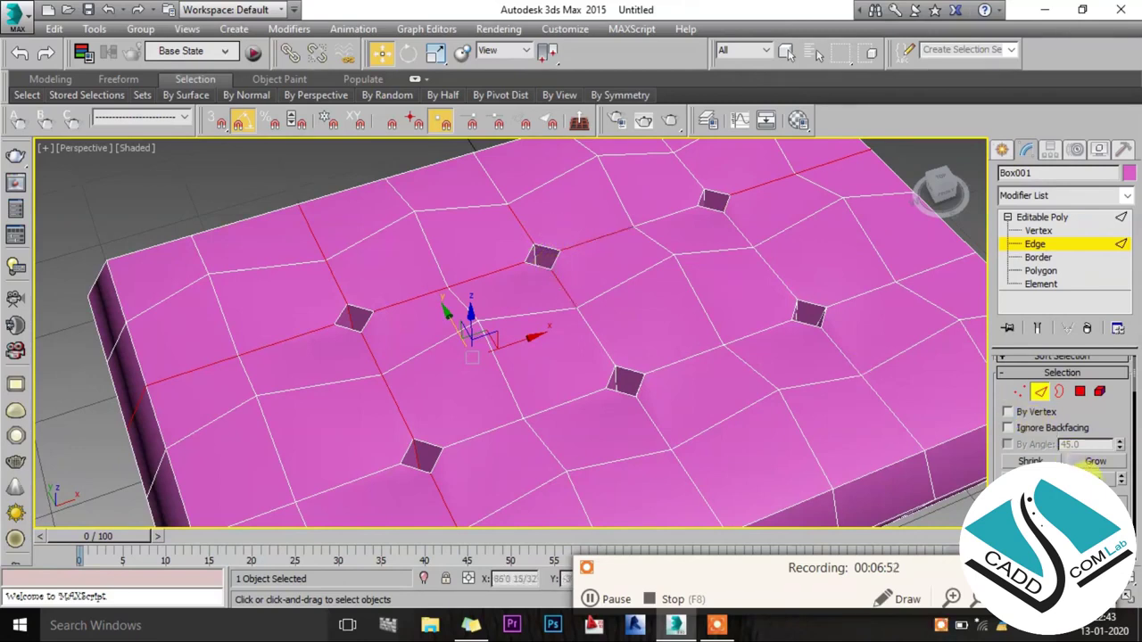
Add the edge running down-right from a tuft hole and grow the selection again.
scroll(509, 223, up, 3)
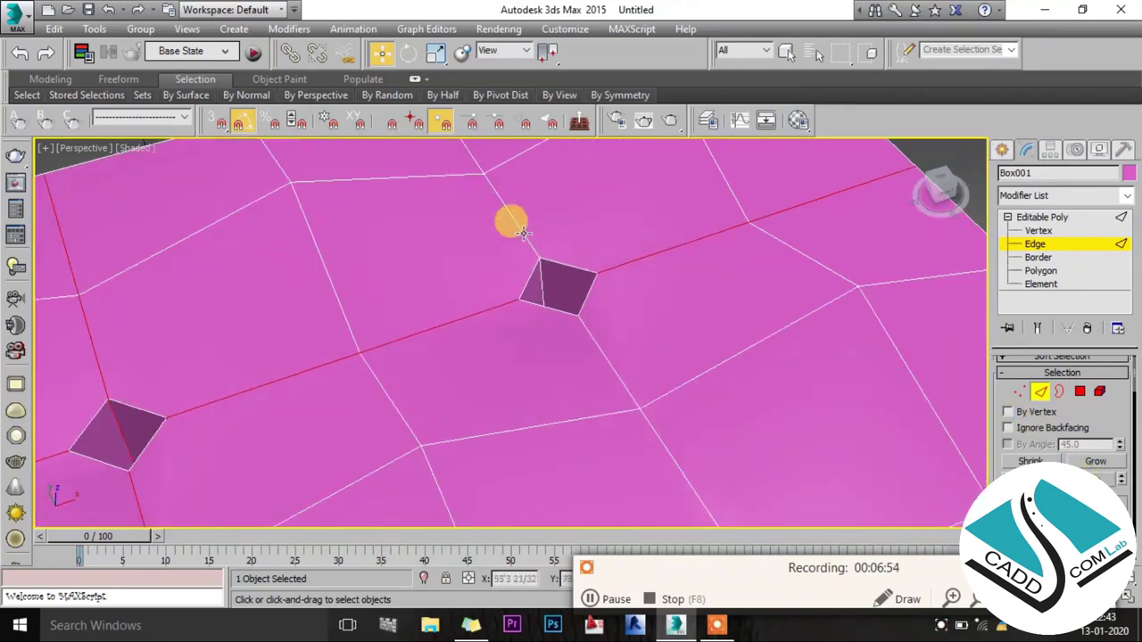
ctrl+click(587, 339)
click(1092, 466)
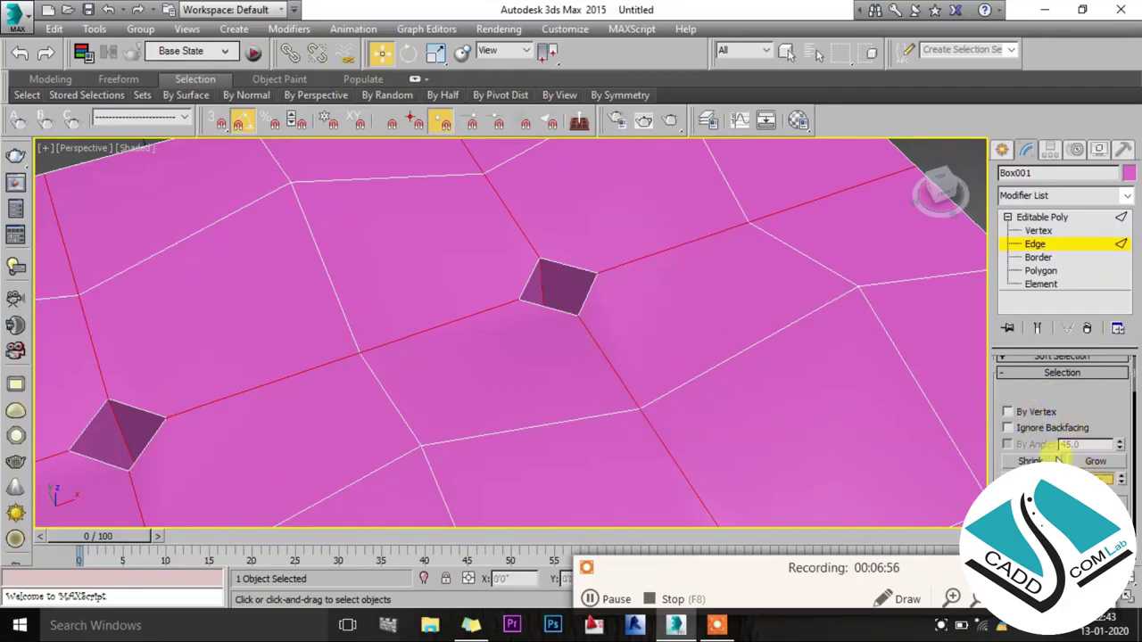
scroll(553, 367, down, 3)
alt+middle_drag(553, 367, 510, 273)
scroll(482, 237, up, 3)
Add the down-left and right-corner tuft edges, grow the selection, and inspect the cushion.
ctrl+click(413, 288)
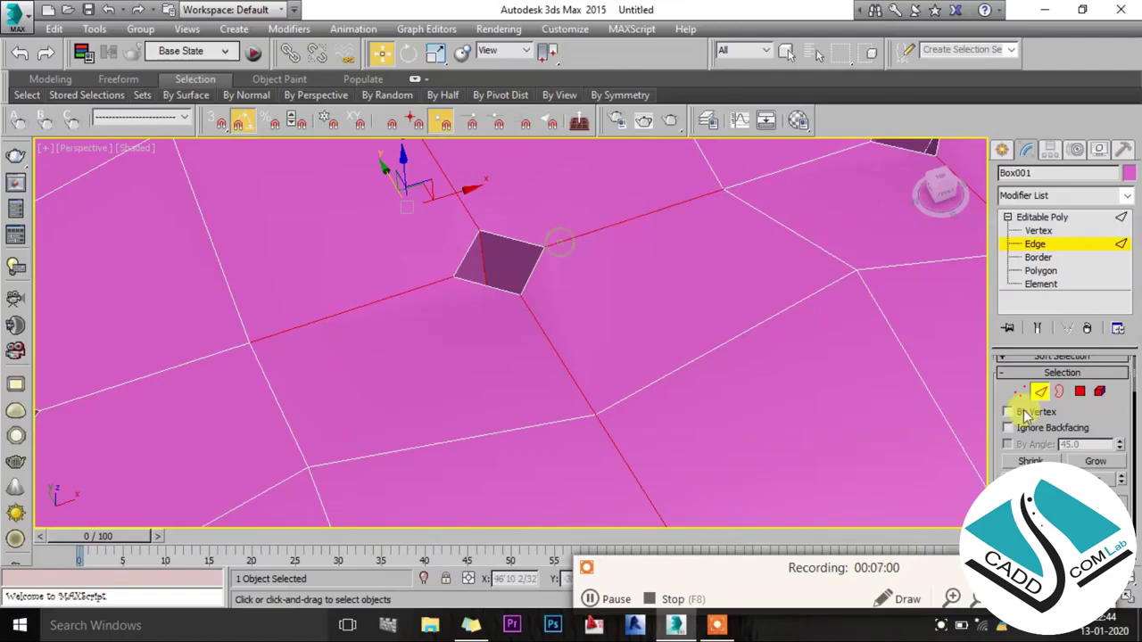
scroll(446, 280, down, 2)
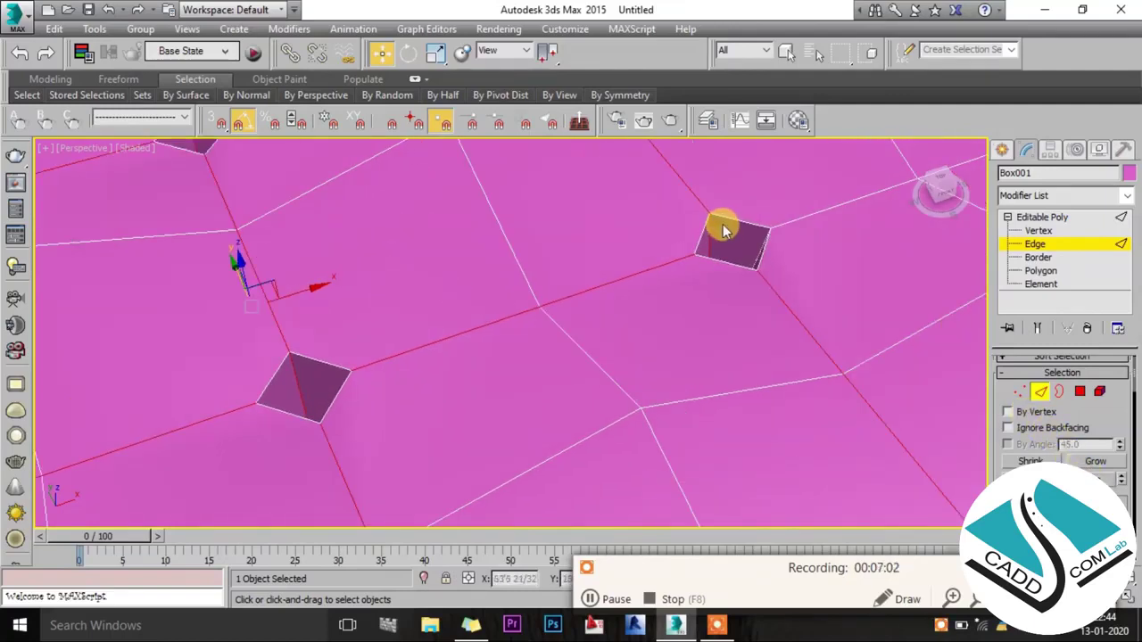
scroll(630, 242, down, 3)
scroll(593, 279, up, 3)
ctrl+click(584, 266)
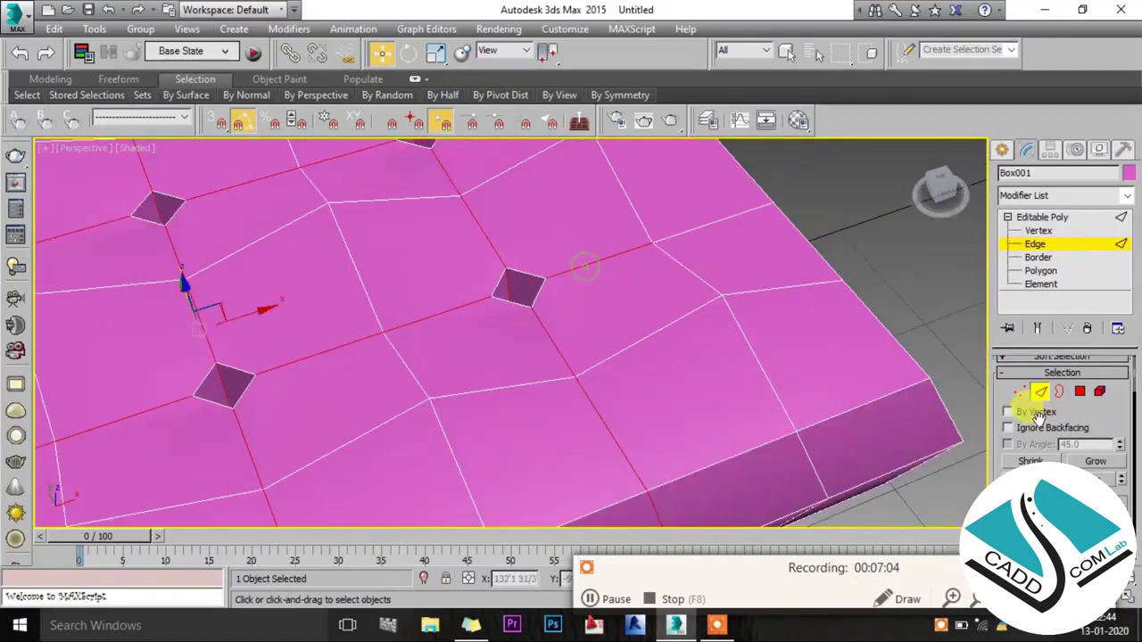
click(1082, 464)
scroll(747, 281, down, 3)
scroll(459, 334, up, 3)
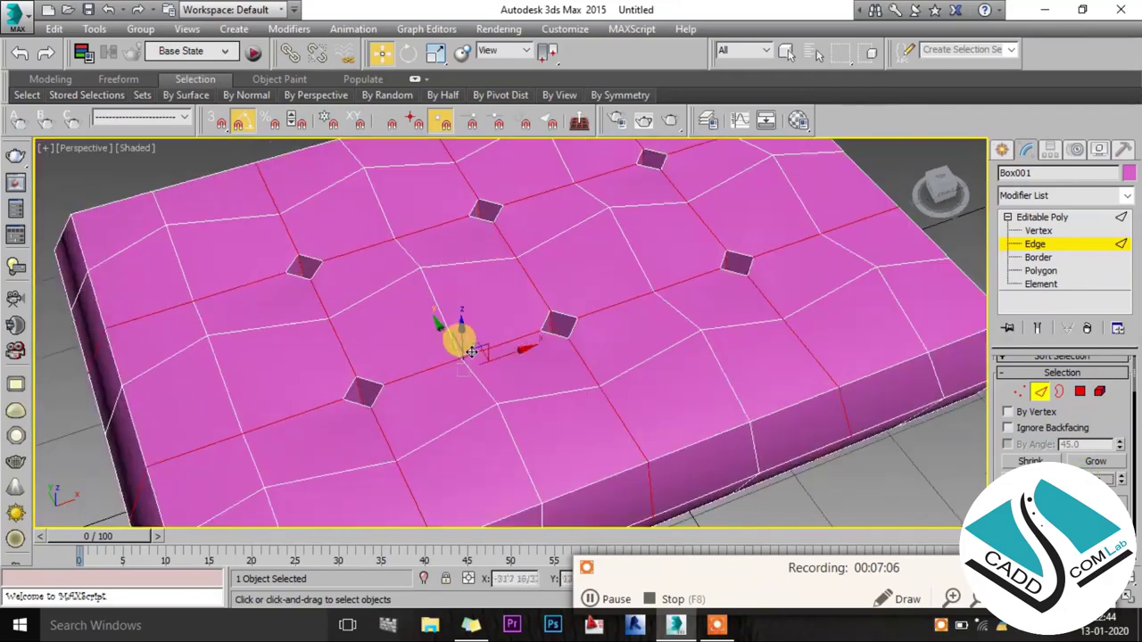
scroll(531, 366, up, 2)
scroll(530, 366, down, 1)
scroll(542, 360, down, 1)
scroll(570, 372, down, 2)
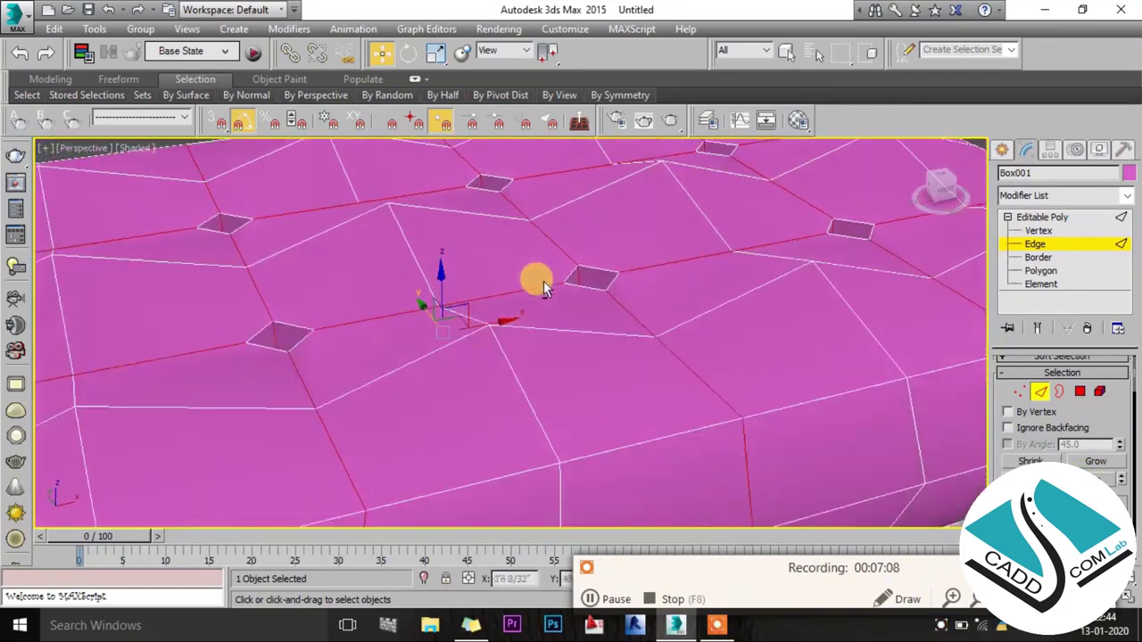
scroll(535, 280, down, 1)
scroll(604, 309, up, 2)
scroll(579, 271, up, 1)
scroll(589, 308, up, 1)
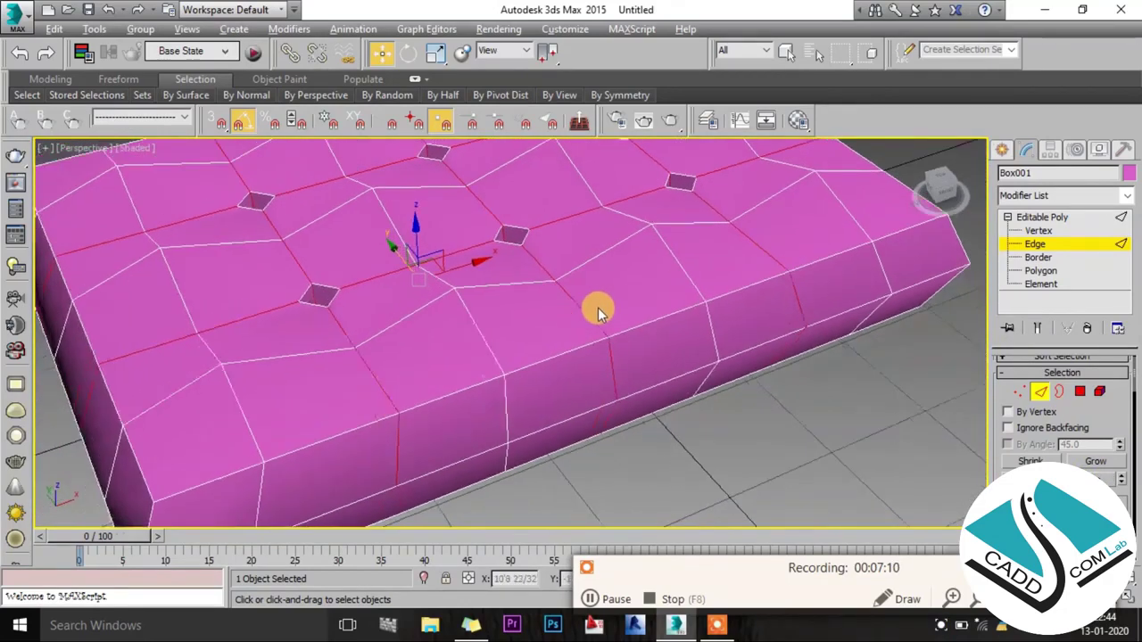
scroll(604, 316, up, 2)
scroll(616, 339, down, 3)
mouse_move(630, 295)
alt+middle_down()
mouse_move(737, 229)
mouse_move(591, 261)
alt+middle_up()
scroll(732, 245, up, 2)
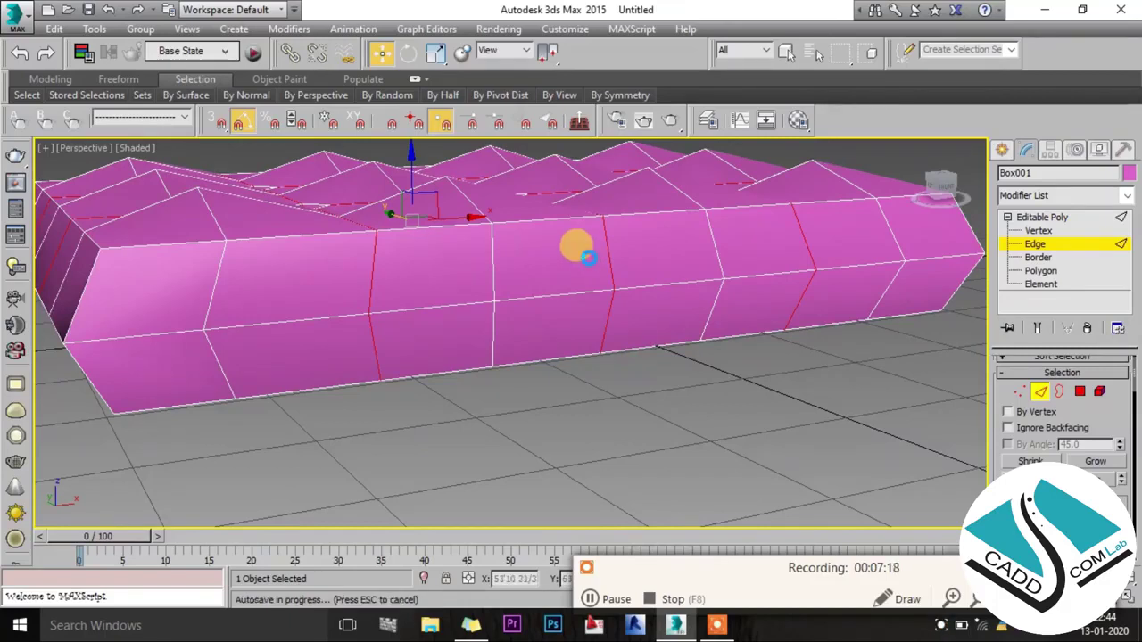
Region-deselect the box's lower edges in the Front view.
key(alt+w)
key(alt+w)
middle_drag(662, 214, 574, 133)
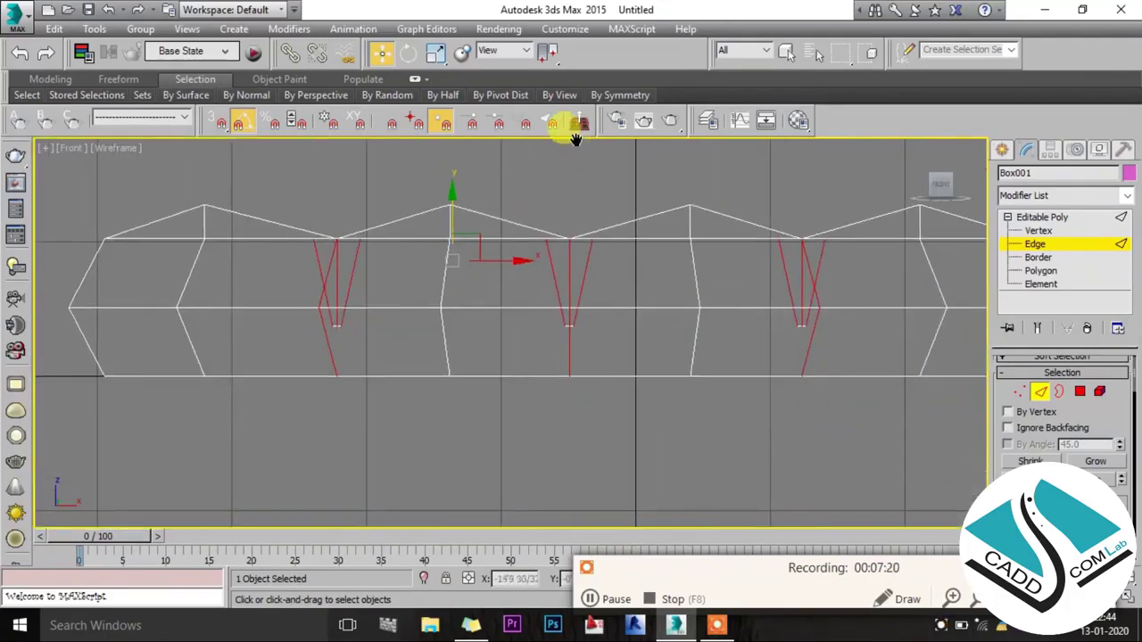
scroll(707, 252, down, 2)
drag(934, 299, 751, 338)
alt+drag(253, 384, 256, 418)
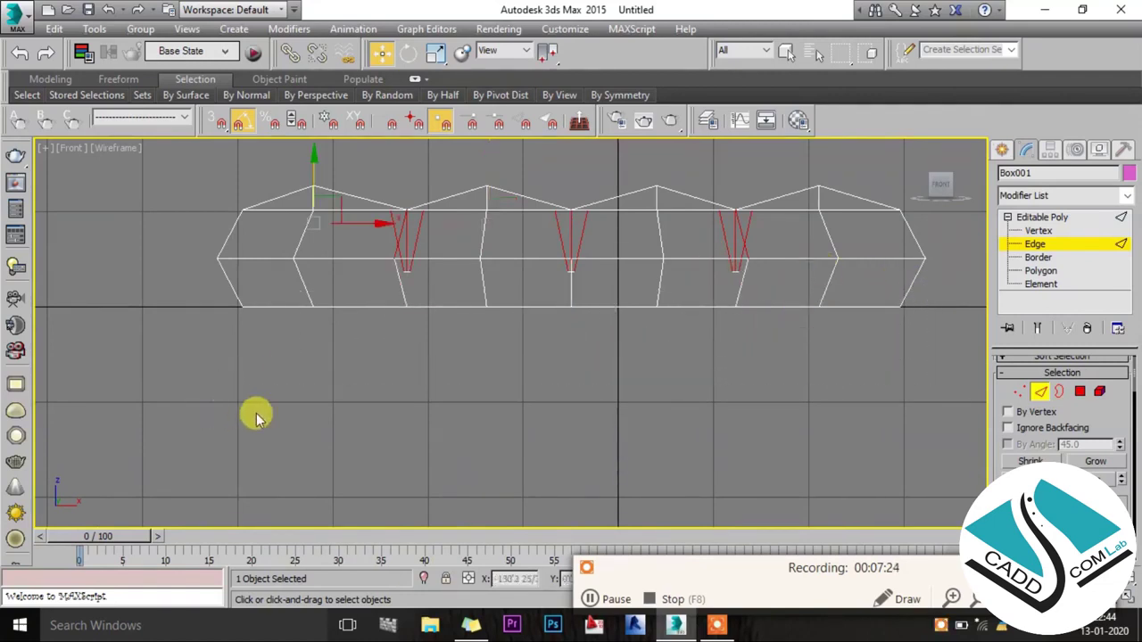
key(alt+w)
key(alt+w)
scroll(598, 288, up, 5)
Deselect the remaining vertical side edges so only the top tuft lines stay selected.
mouse_move(601, 295)
middle_down()
mouse_move(593, 279)
mouse_move(446, 327)
mouse_move(351, 330)
mouse_move(408, 339)
mouse_move(375, 348)
middle_up()
scroll(520, 328, up, 2)
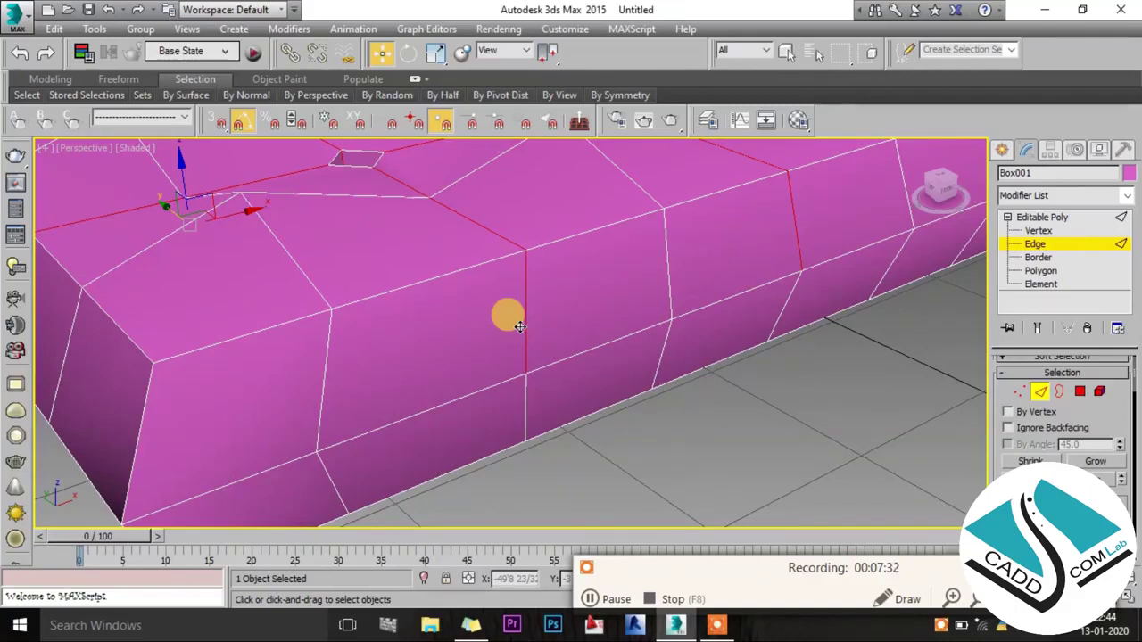
mouse_move(651, 406)
alt+middle_down()
mouse_move(510, 280)
mouse_move(530, 372)
alt+middle_up()
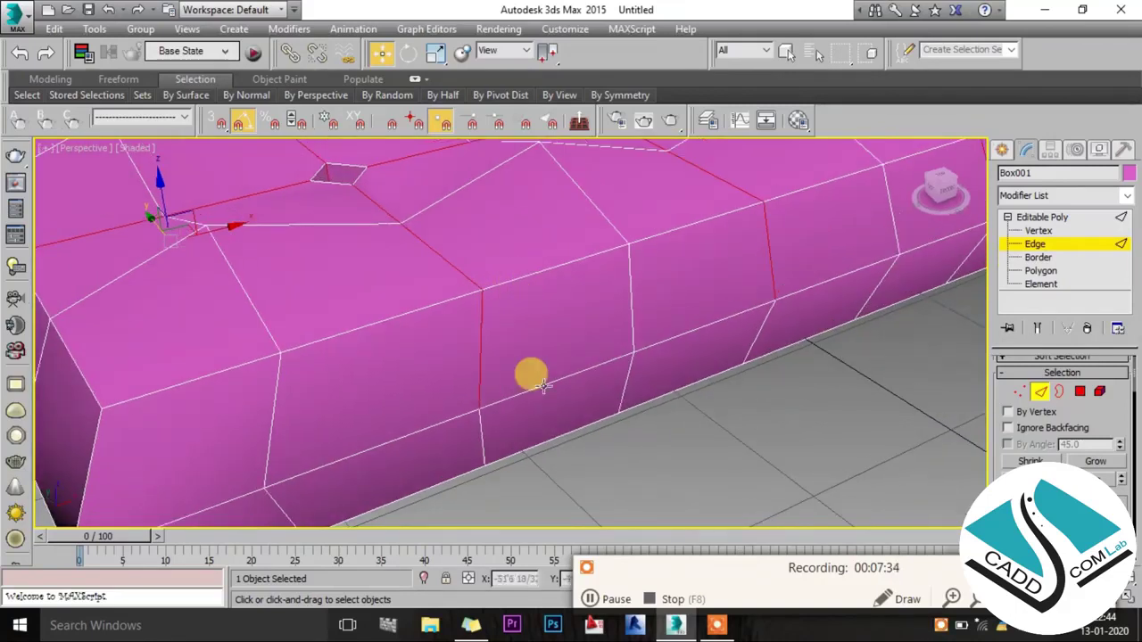
drag(504, 405, 482, 392)
mouse_move(428, 359)
alt+middle_down()
mouse_move(484, 289)
mouse_move(678, 424)
alt+middle_up()
mouse_move(694, 255)
alt+middle_down()
mouse_move(596, 297)
mouse_move(621, 339)
mouse_move(576, 329)
mouse_move(545, 244)
mouse_move(678, 437)
alt+middle_up()
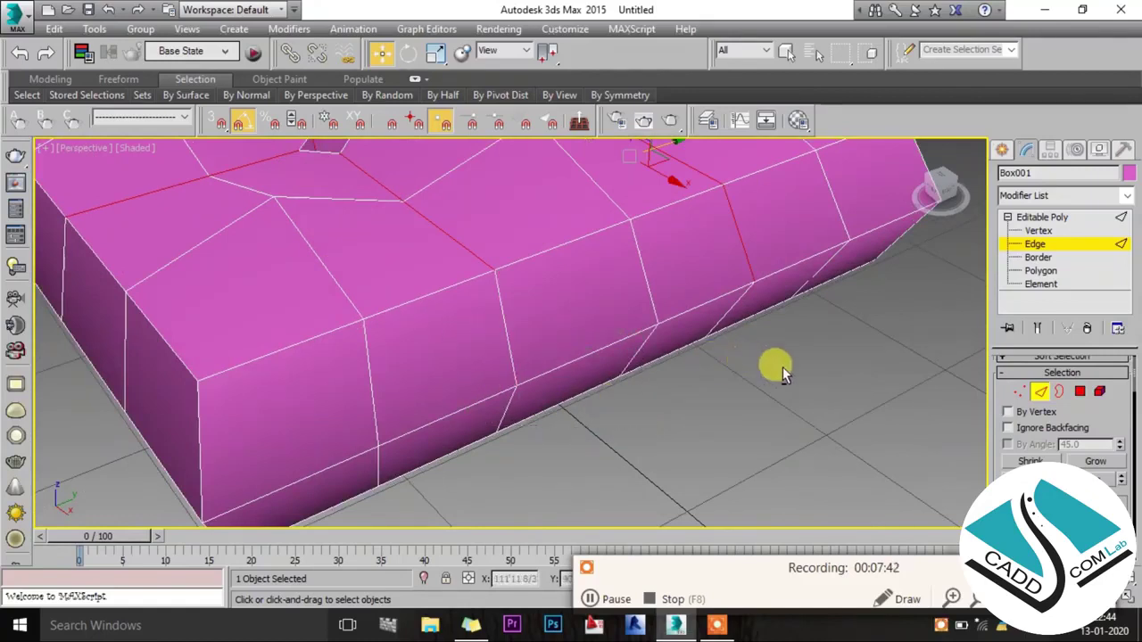
mouse_move(699, 252)
alt+middle_down()
mouse_move(729, 293)
mouse_move(566, 309)
mouse_move(594, 345)
alt+middle_up()
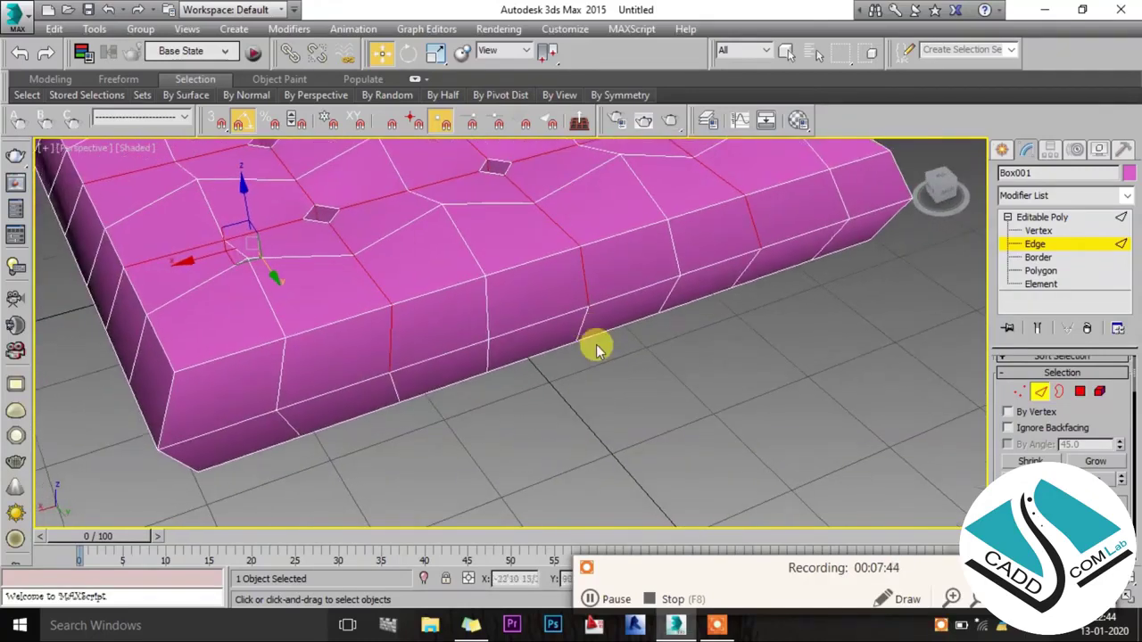
drag(533, 411, 373, 337)
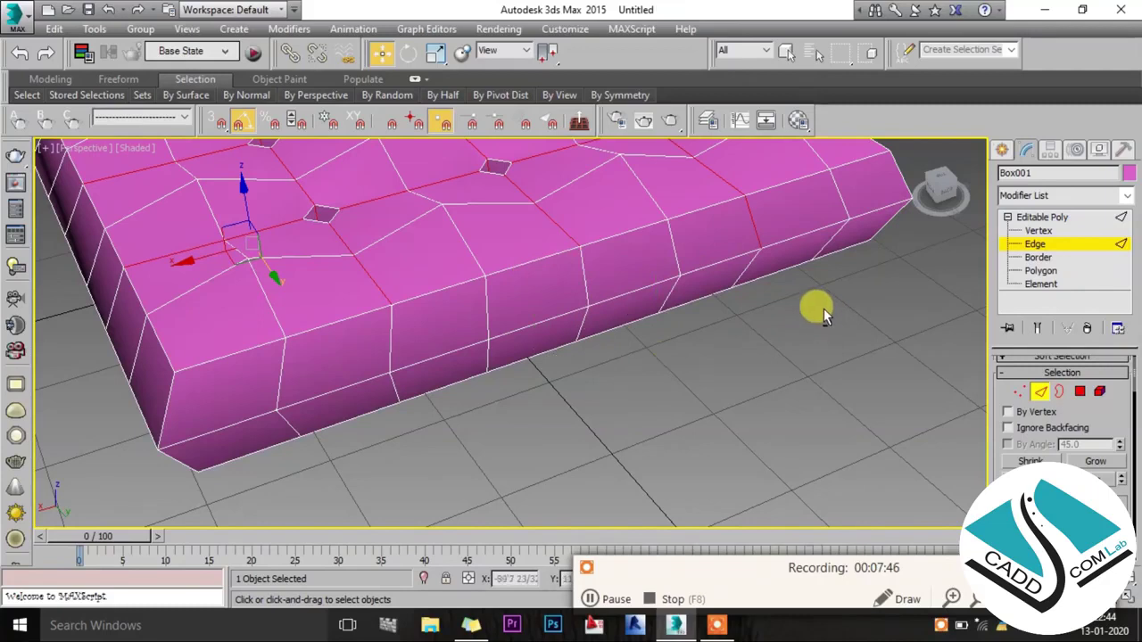
mouse_move(486, 239)
alt+middle_down()
mouse_move(603, 265)
mouse_move(559, 255)
mouse_move(651, 406)
alt+middle_up()
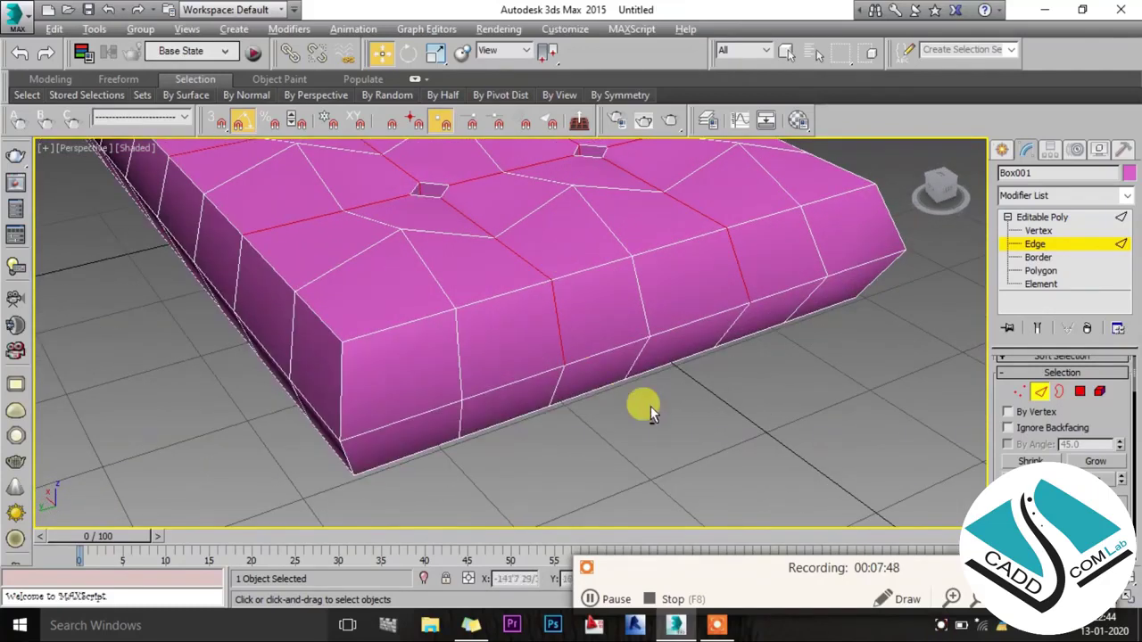
alt+middle_drag(740, 290, 625, 246)
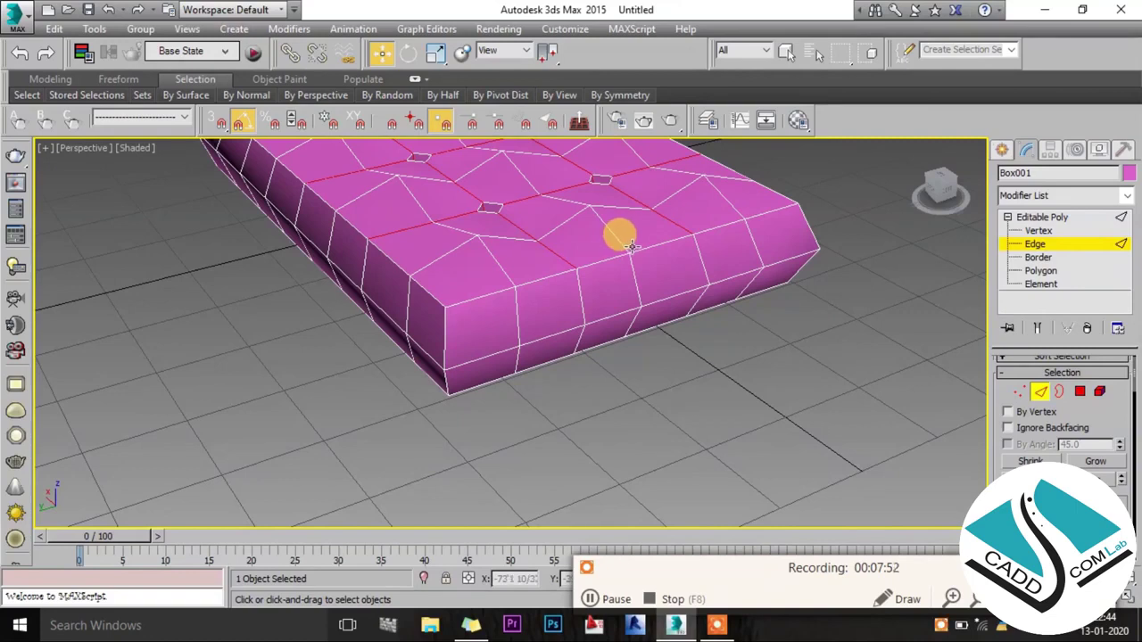
mouse_move(709, 285)
alt+middle_down()
mouse_move(558, 250)
mouse_move(571, 293)
mouse_move(834, 314)
mouse_move(630, 311)
mouse_move(668, 306)
mouse_move(984, 373)
alt+middle_up()
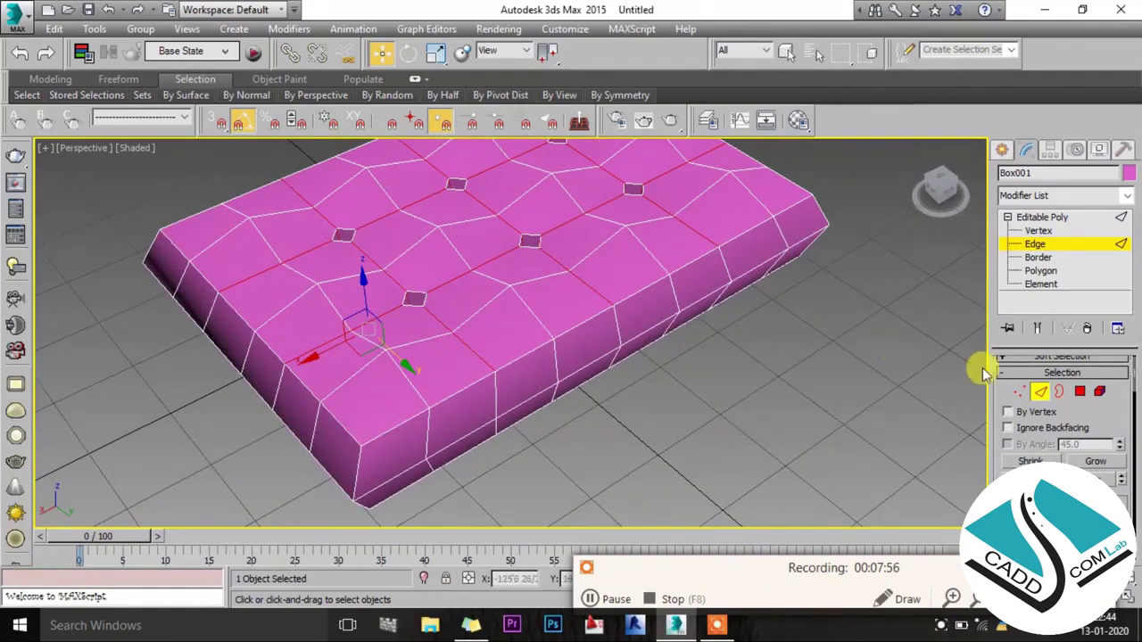
scroll(1035, 455, down, 5)
scroll(1035, 455, down, 5)
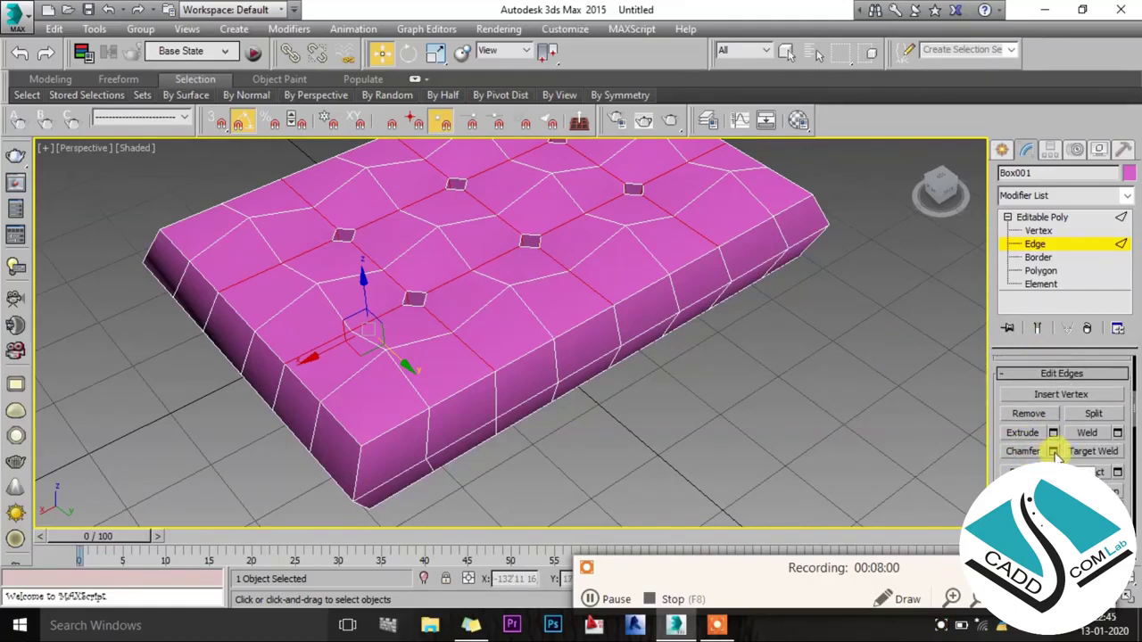
Apply a 2-segment Chamfer of 1'4 13/32" to the selected edges between the tufts.
click(1053, 452)
scroll(416, 308, up, 2)
scroll(344, 288, up, 3)
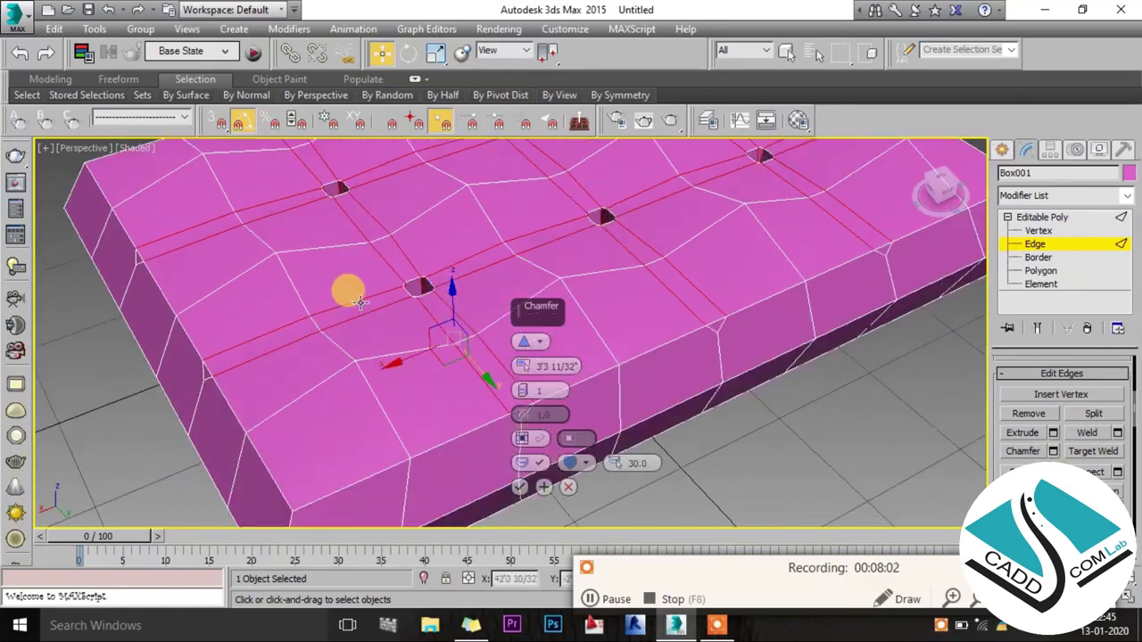
scroll(359, 300, up, 3)
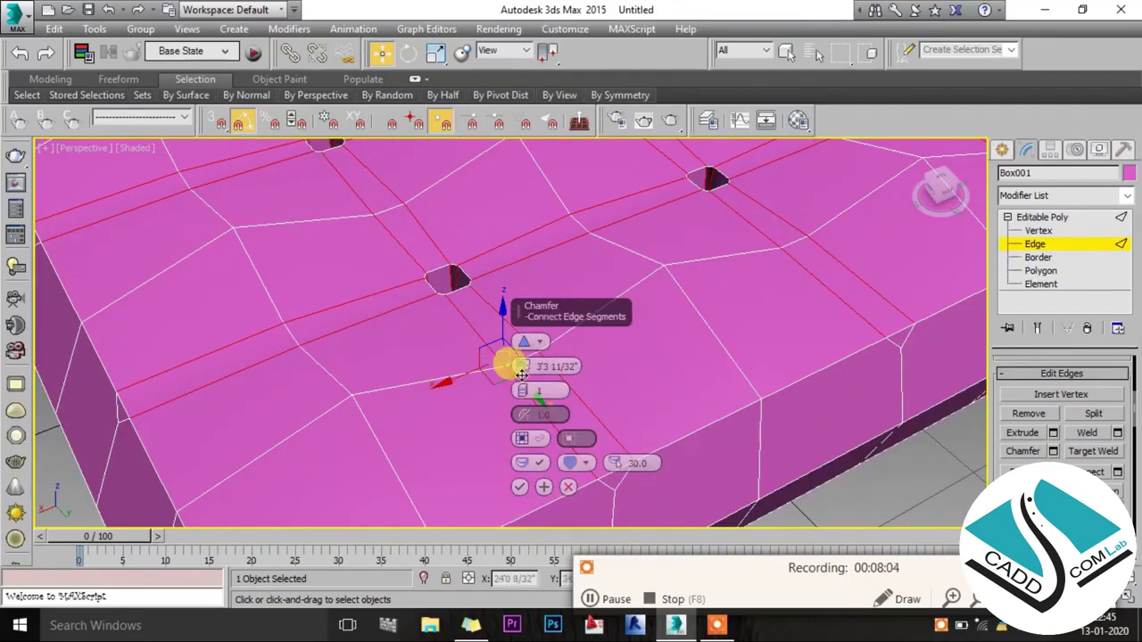
drag(522, 368, 523, 384)
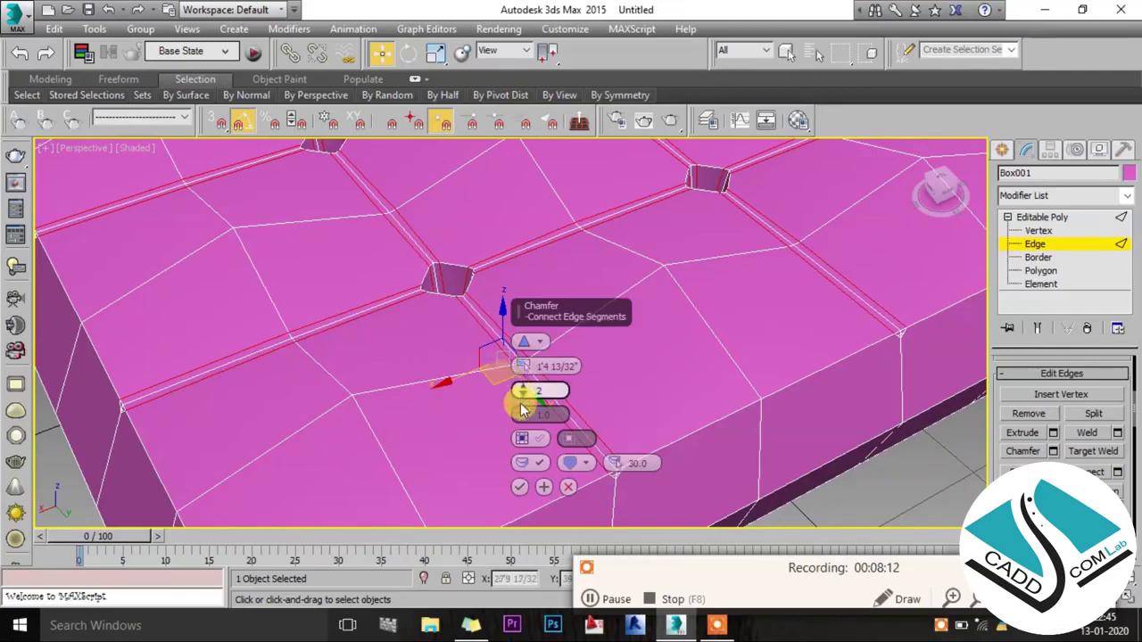
click(521, 489)
mouse_move(458, 331)
alt+middle_down()
mouse_move(481, 339)
mouse_move(441, 319)
mouse_move(472, 375)
alt+middle_up()
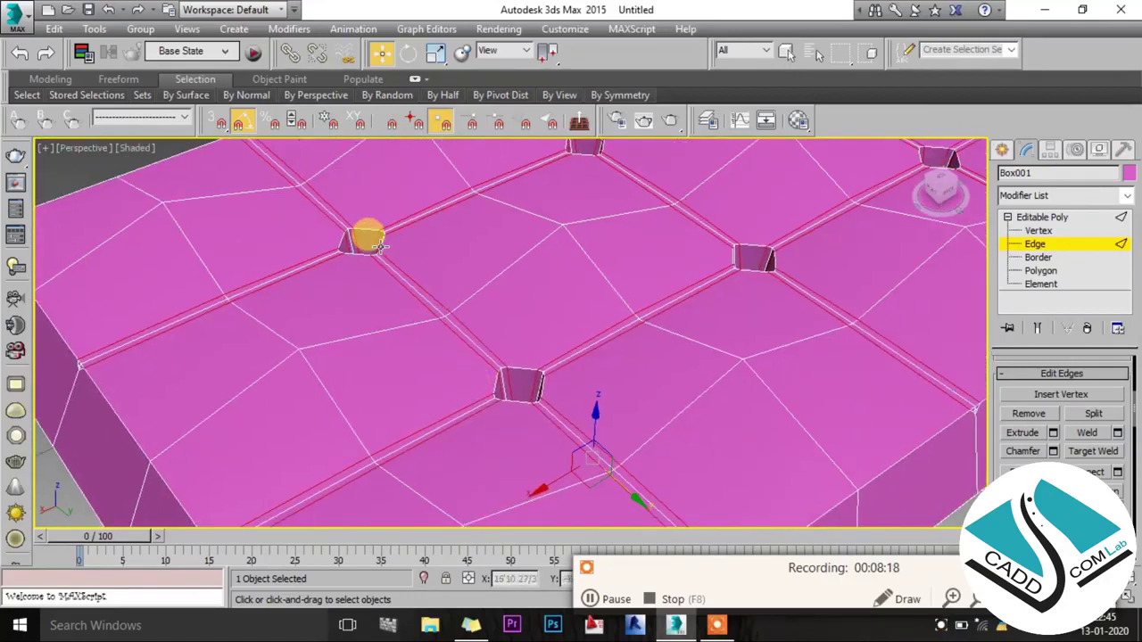
Pick edges beside the chamfered grooves in two batches, extending each with Loop.
scroll(279, 189, up, 4)
scroll(280, 189, up, 2)
click(395, 246)
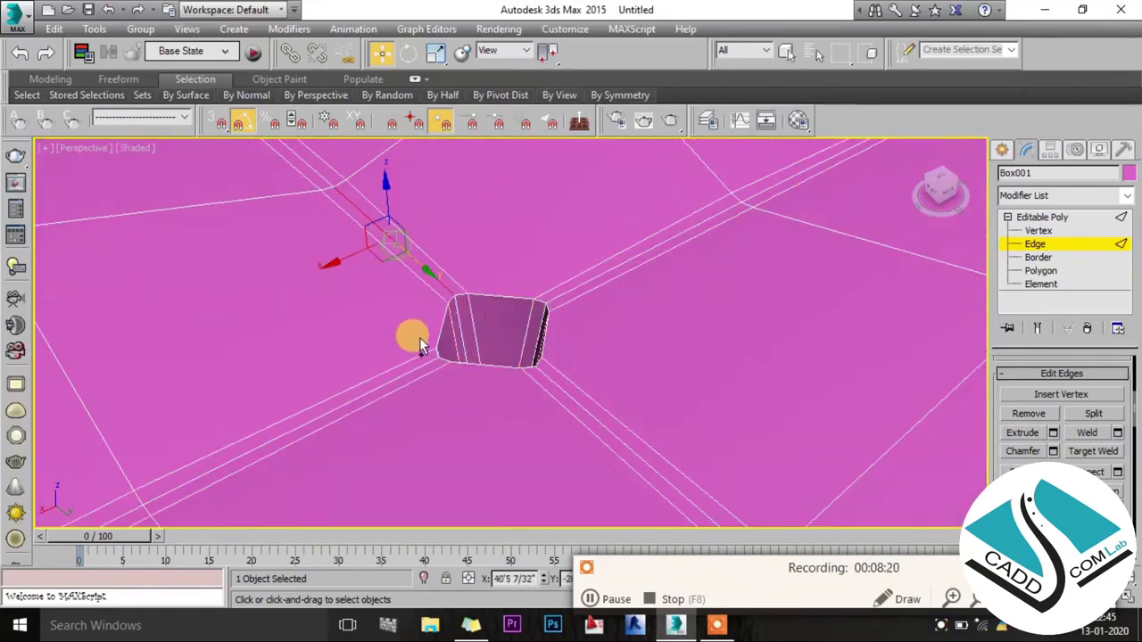
click(419, 365)
ctrl+click(564, 295)
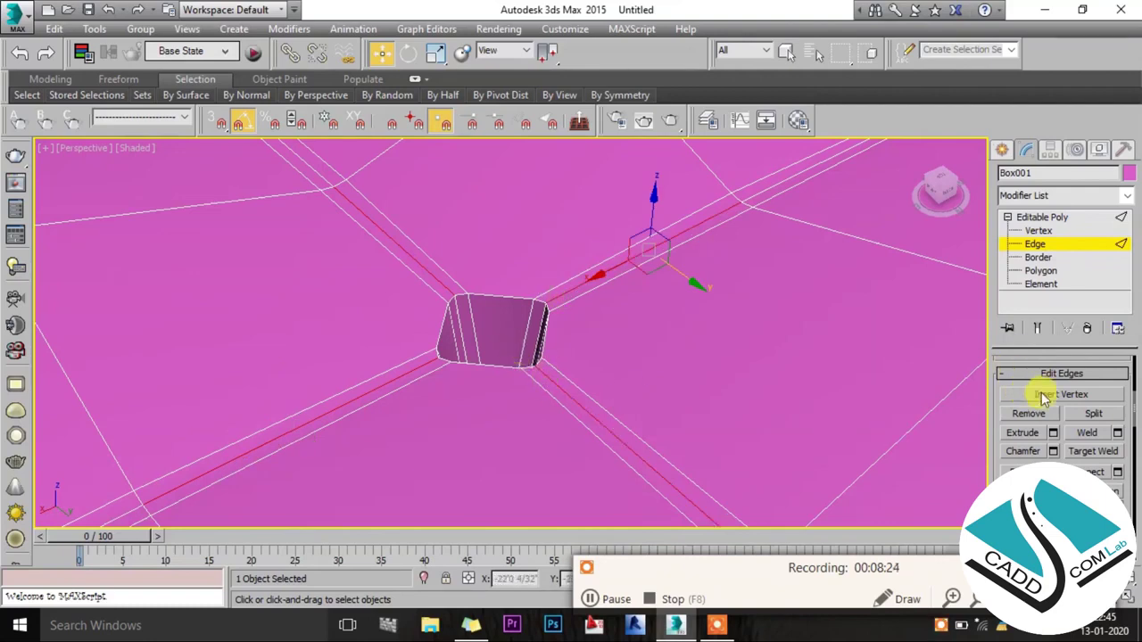
scroll(1043, 398, up, 5)
click(1087, 382)
mouse_move(345, 349)
alt+middle_down()
mouse_move(357, 298)
mouse_move(389, 276)
mouse_move(376, 252)
alt+middle_up()
ctrl+click(376, 252)
ctrl+click(555, 248)
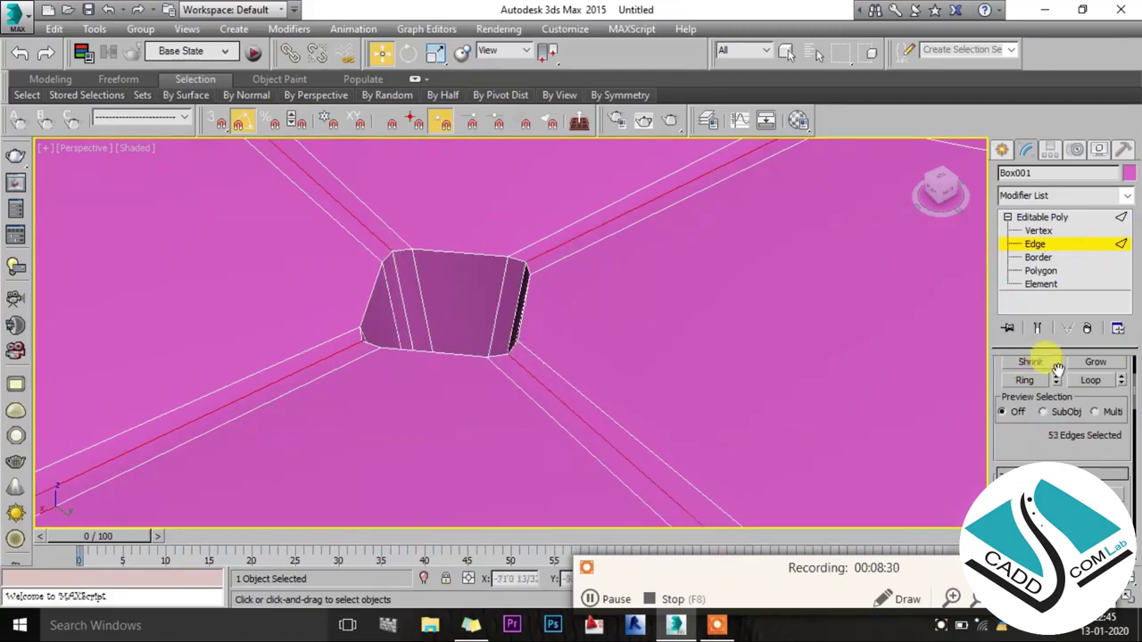
click(1090, 386)
Add the remaining corner groove edges, extend them with Loop, and check the slab's underside.
mouse_move(459, 339)
alt+middle_down()
mouse_move(288, 402)
mouse_move(545, 178)
mouse_move(463, 279)
mouse_move(459, 247)
mouse_move(561, 247)
mouse_move(596, 230)
alt+middle_up()
ctrl+click(472, 270)
ctrl+click(599, 373)
click(1093, 381)
ctrl+click(597, 231)
ctrl+click(431, 316)
click(1081, 390)
mouse_move(953, 344)
alt+middle_down()
mouse_move(500, 288)
mouse_move(326, 384)
mouse_move(472, 324)
alt+middle_up()
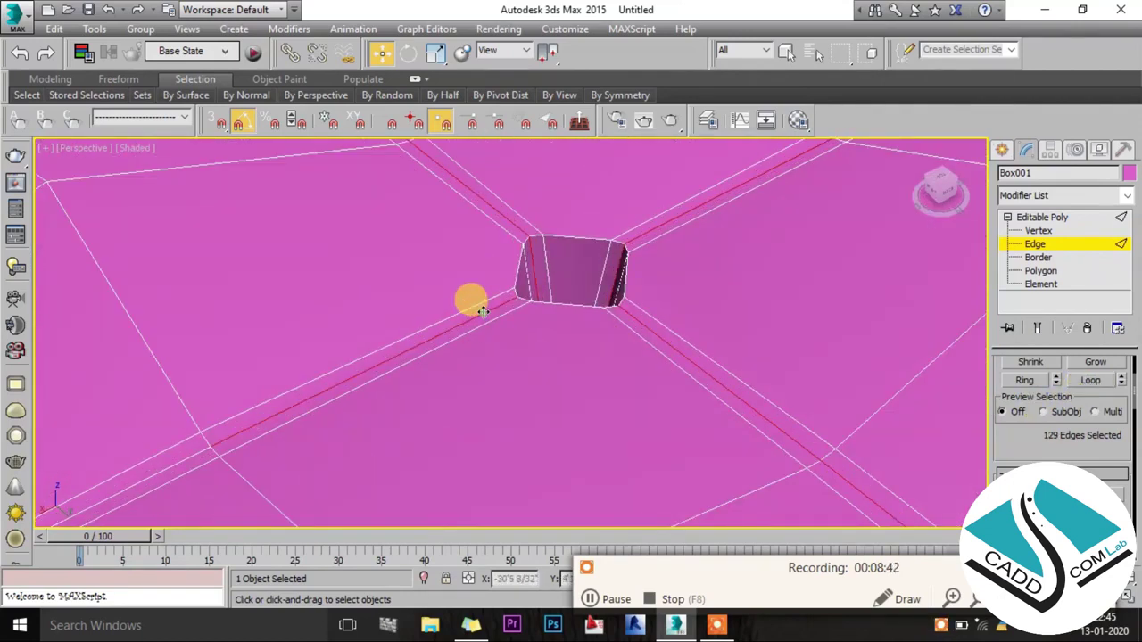
click(1090, 381)
mouse_move(622, 319)
alt+middle_down()
mouse_move(555, 331)
mouse_move(456, 297)
alt+middle_up()
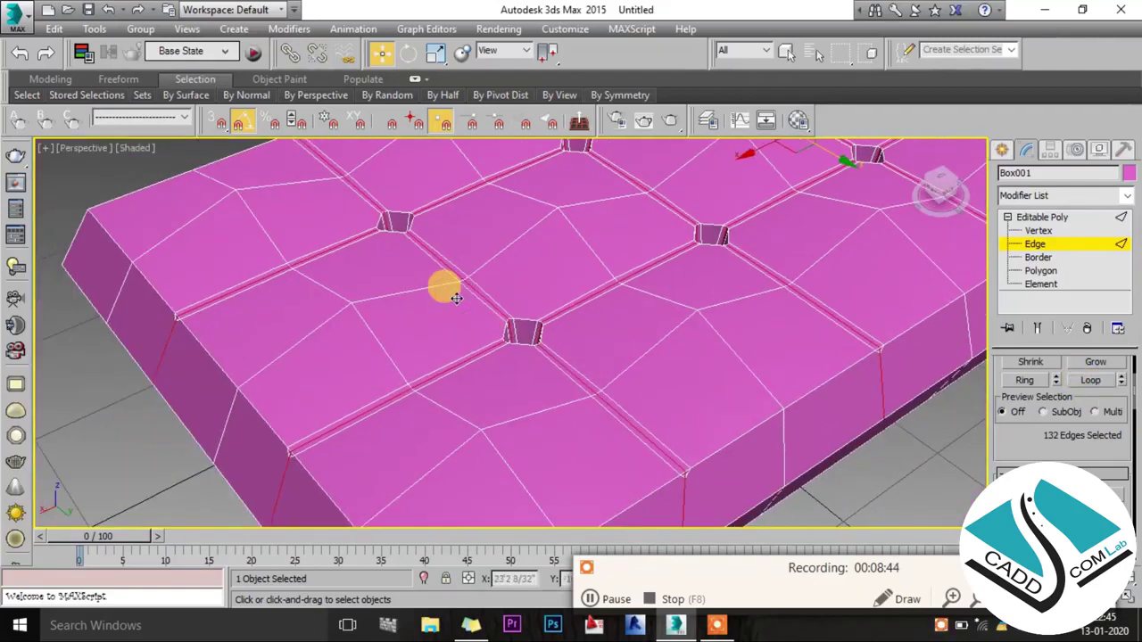
mouse_move(436, 351)
alt+middle_down()
mouse_move(449, 345)
mouse_move(472, 242)
mouse_move(453, 268)
alt+middle_up()
In the Front view, window-deselect the groove edges running down the slab's sides.
key(alt+w)
right_click(594, 223)
key(alt+w)
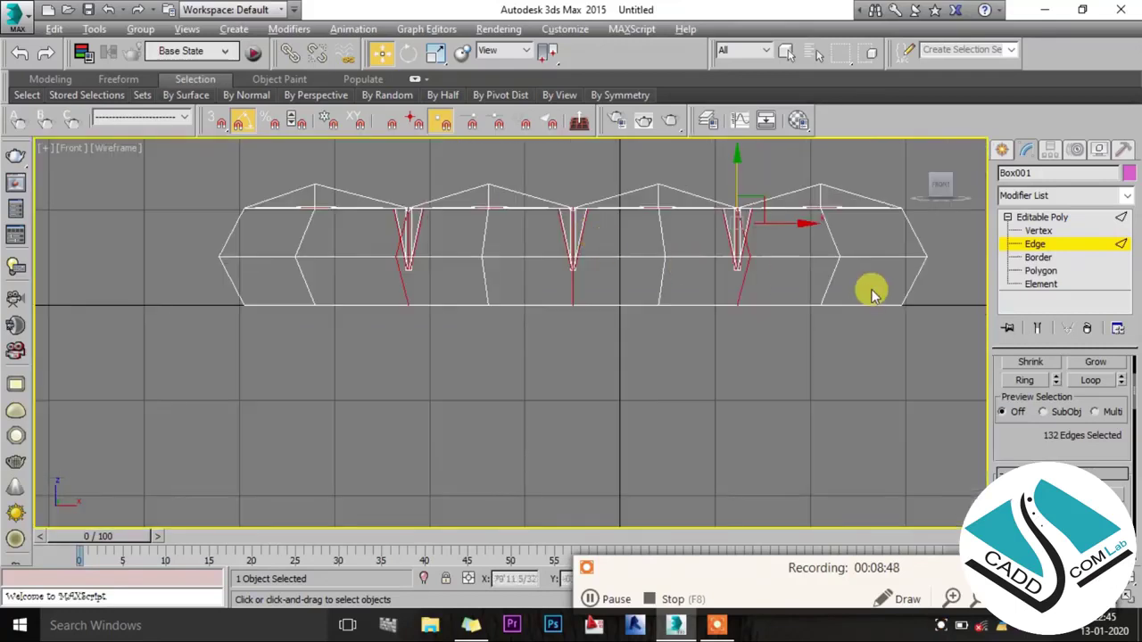
alt+drag(928, 287, 204, 349)
In Perspective, deselect the leftover side edges at the first groove ends around the rim.
key(alt+w)
right_click(624, 401)
key(alt+w)
mouse_move(543, 364)
alt+middle_down()
mouse_move(556, 403)
mouse_move(479, 326)
mouse_move(466, 331)
mouse_move(580, 444)
alt+middle_up()
alt+click(482, 307)
alt+middle_drag(484, 309, 366, 321)
scroll(366, 321, up, 5)
alt+middle_drag(323, 372, 410, 384)
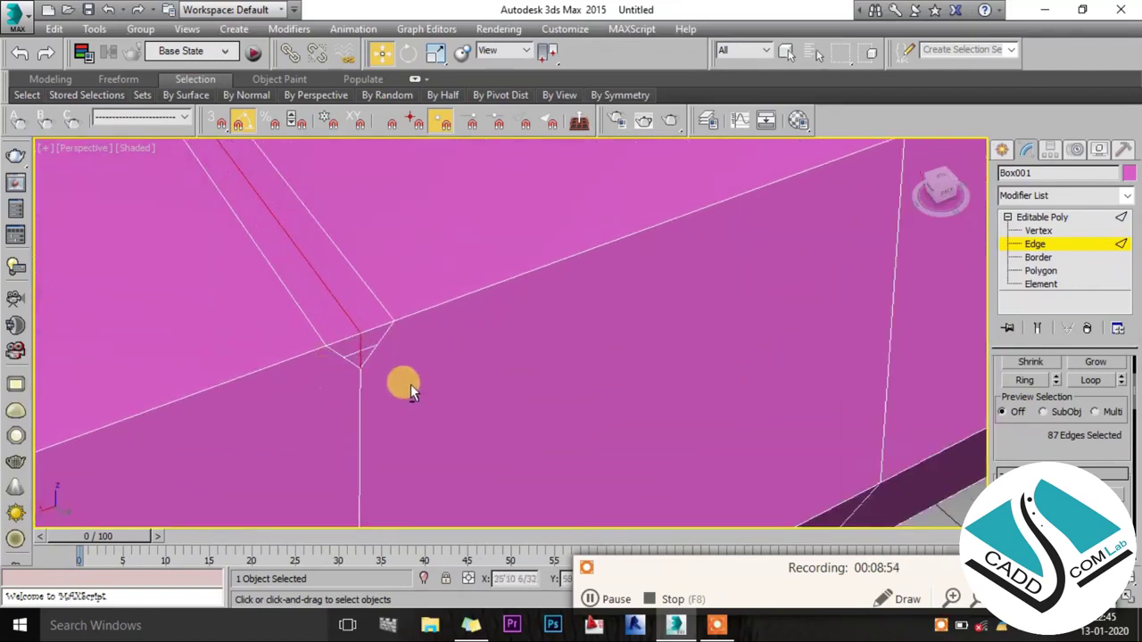
alt+drag(408, 383, 333, 343)
mouse_move(637, 331)
alt+middle_down()
mouse_move(463, 327)
mouse_move(364, 390)
mouse_move(507, 359)
alt+middle_up()
alt+drag(800, 466, 523, 318)
scroll(551, 247, up, 3)
scroll(566, 255, up, 2)
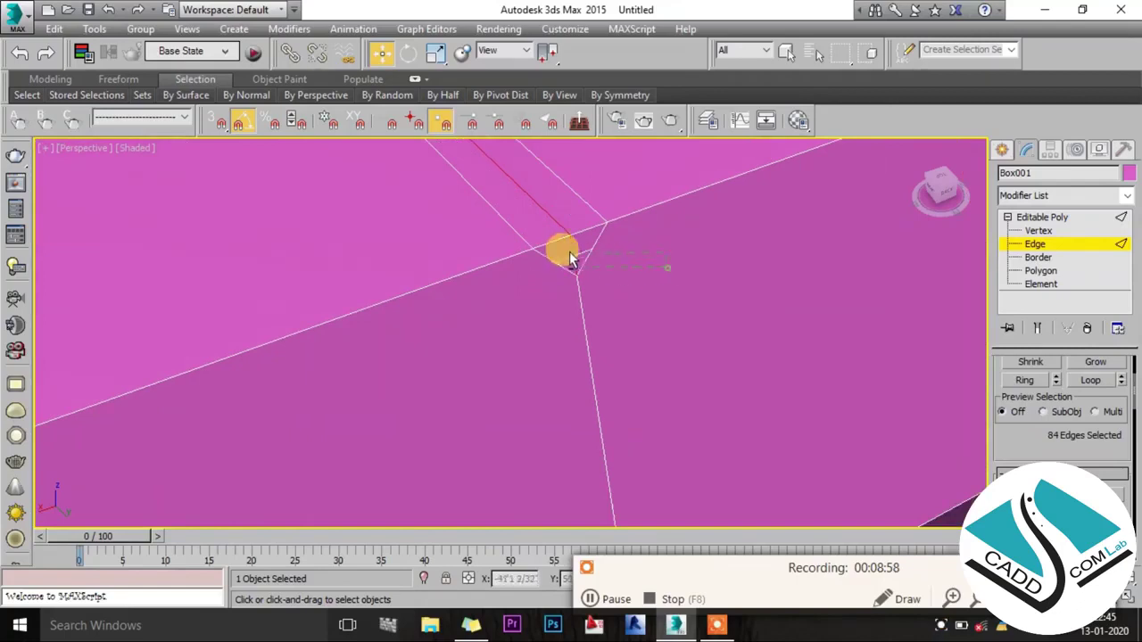
scroll(470, 265, down, 5)
alt+middle_drag(426, 383, 627, 298)
scroll(723, 429, up, 3)
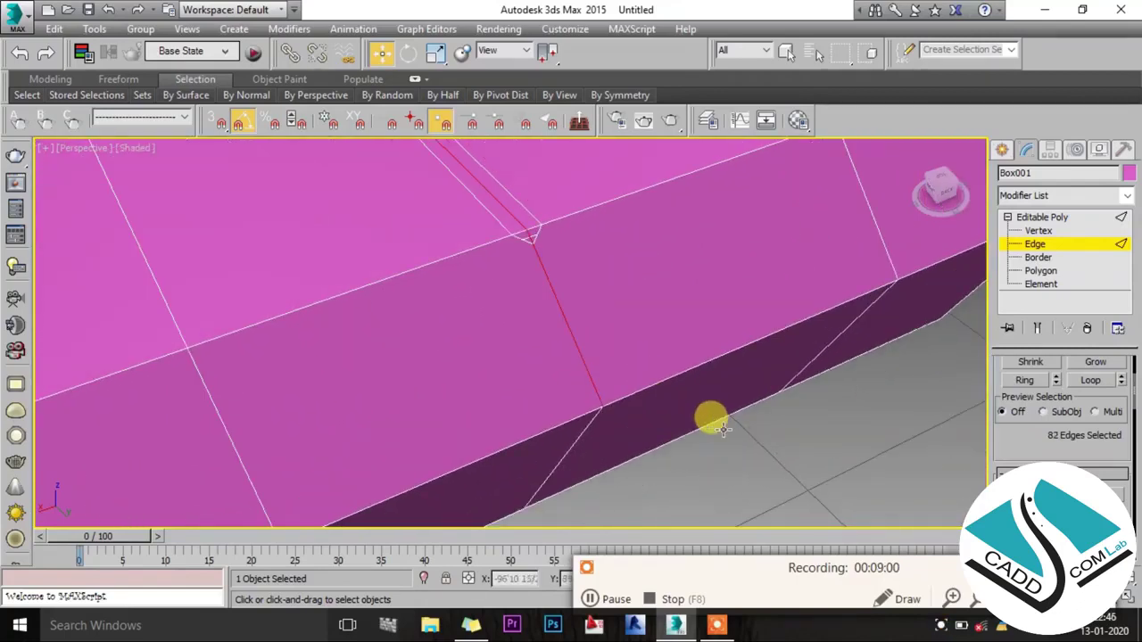
scroll(542, 230, up, 3)
alt+drag(475, 296, 522, 253)
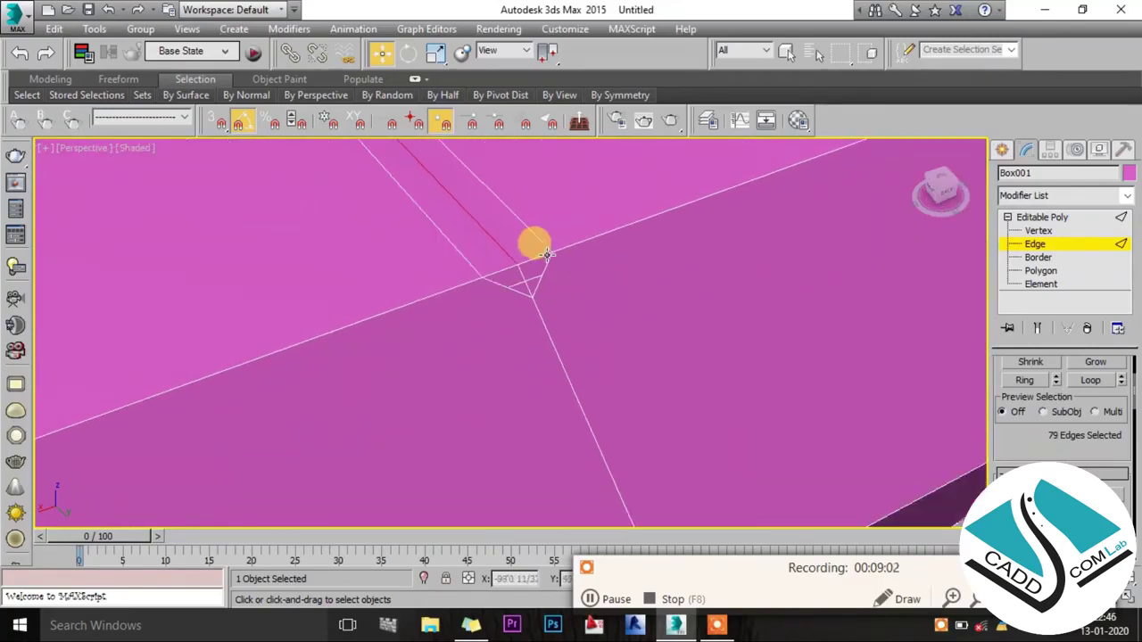
scroll(532, 245, down, 4)
alt+middle_drag(535, 242, 589, 258)
scroll(401, 280, up, 2)
mouse_move(400, 280)
alt+middle_down()
mouse_move(382, 259)
mouse_move(433, 293)
alt+middle_up()
scroll(357, 349, up, 3)
scroll(698, 471, up, 2)
Deselect the remaining side edges until exactly 58 groove edges stay selected.
alt+drag(690, 462, 420, 298)
scroll(416, 267, up, 3)
alt+drag(340, 222, 339, 221)
scroll(407, 229, down, 4)
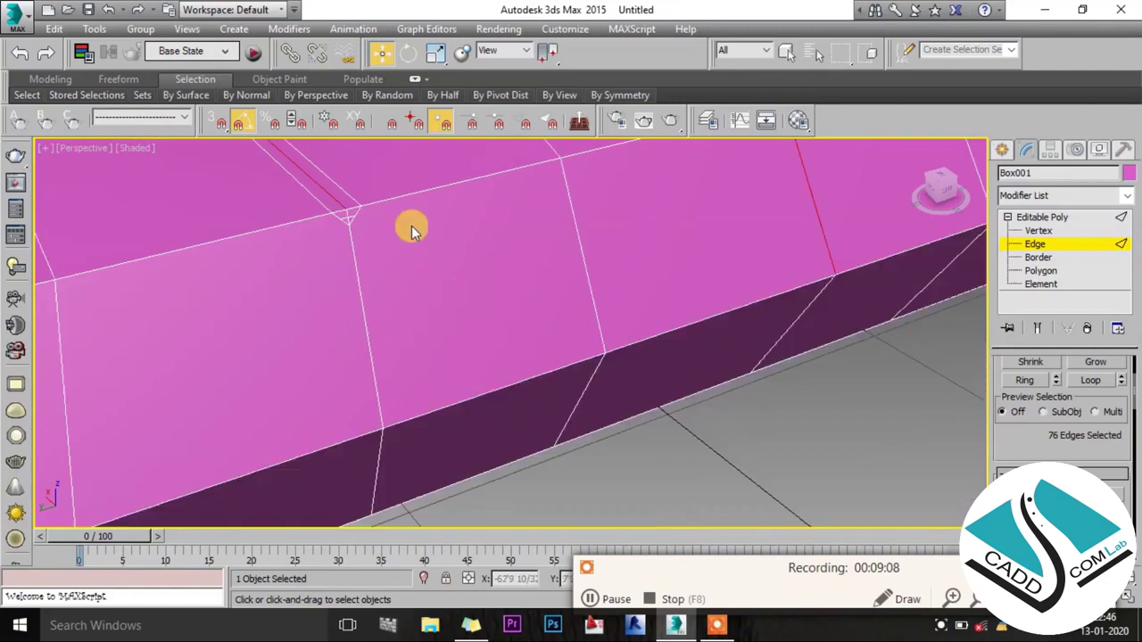
scroll(474, 347, up, 1)
scroll(764, 462, up, 2)
scroll(542, 220, up, 3)
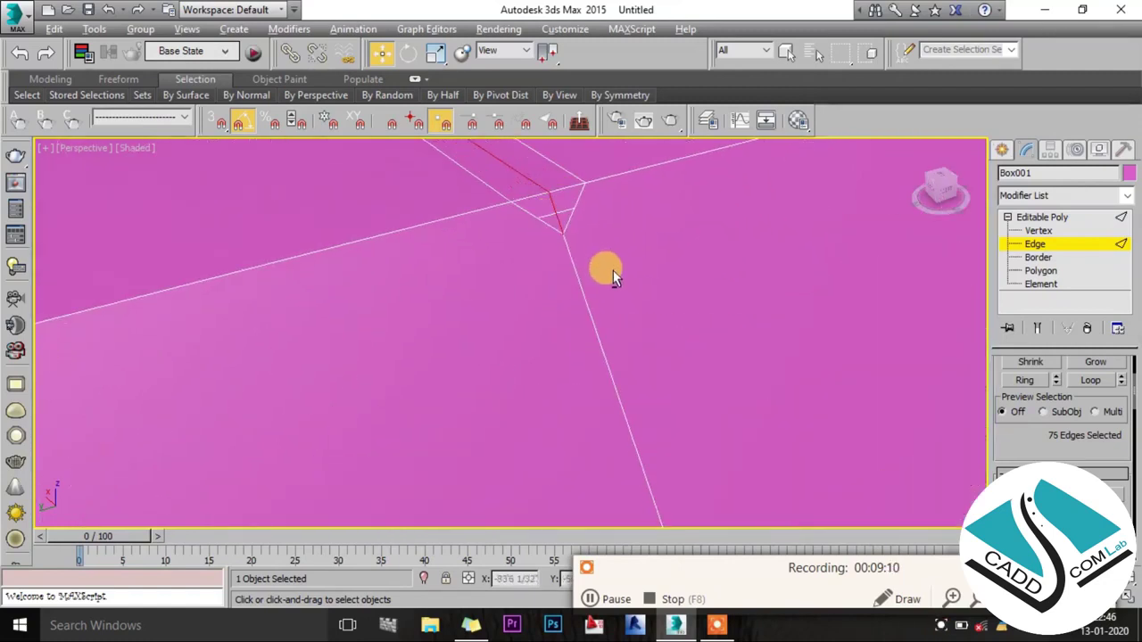
alt+drag(609, 268, 528, 217)
scroll(530, 216, down, 2)
scroll(523, 298, down, 3)
scroll(347, 262, up, 2)
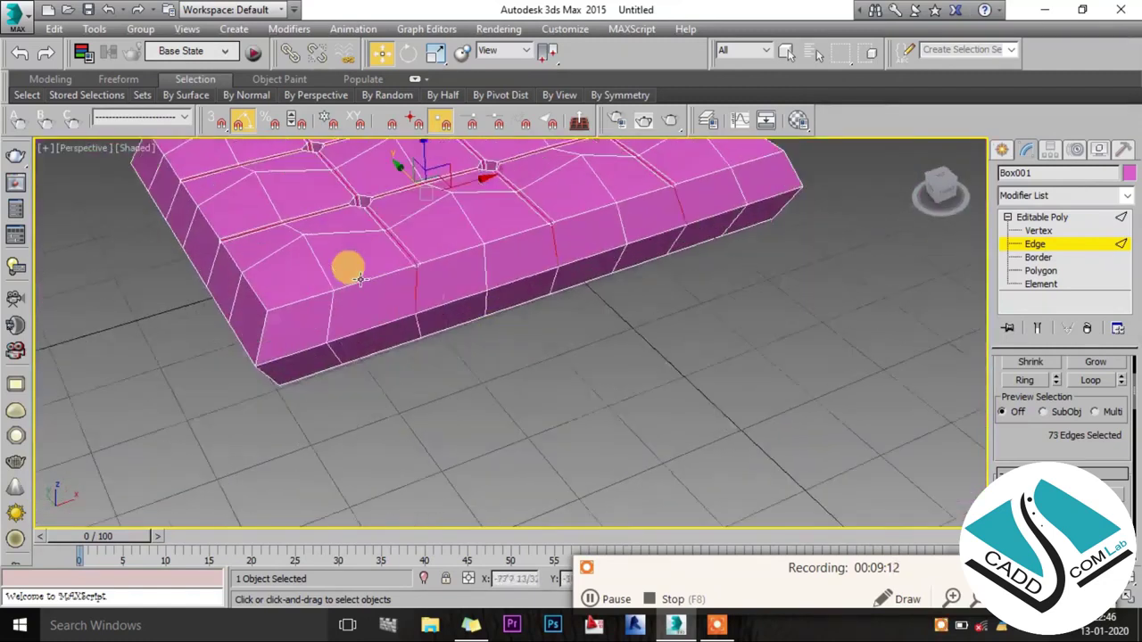
scroll(557, 324, up, 2)
scroll(559, 324, up, 2)
alt+drag(675, 408, 395, 262)
scroll(434, 191, up, 3)
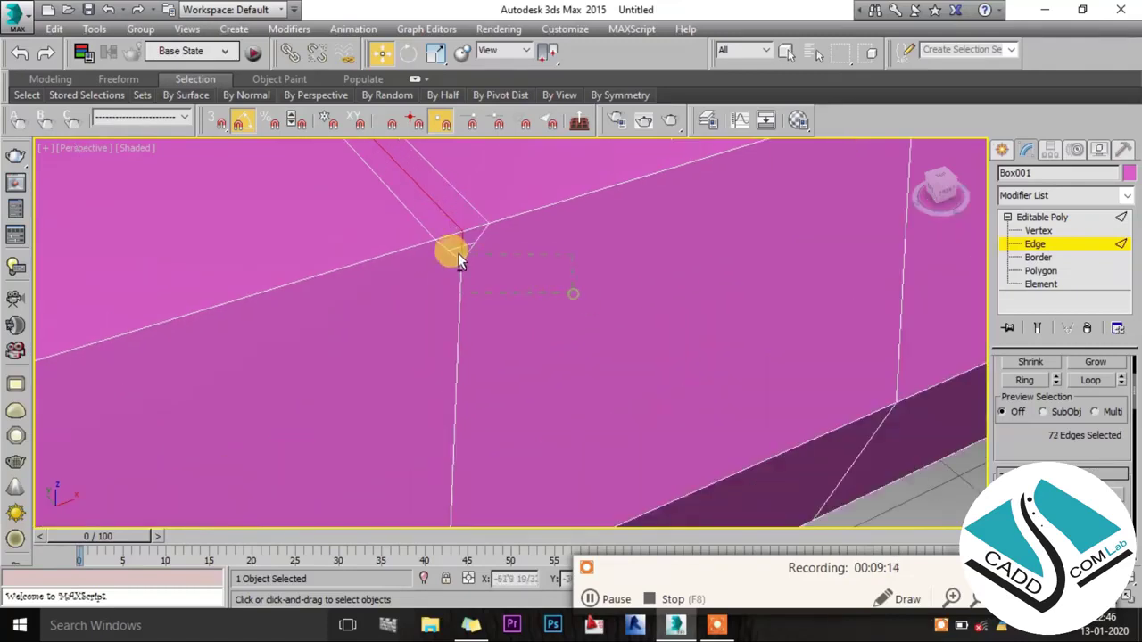
scroll(412, 242, down, 3)
scroll(564, 283, up, 3)
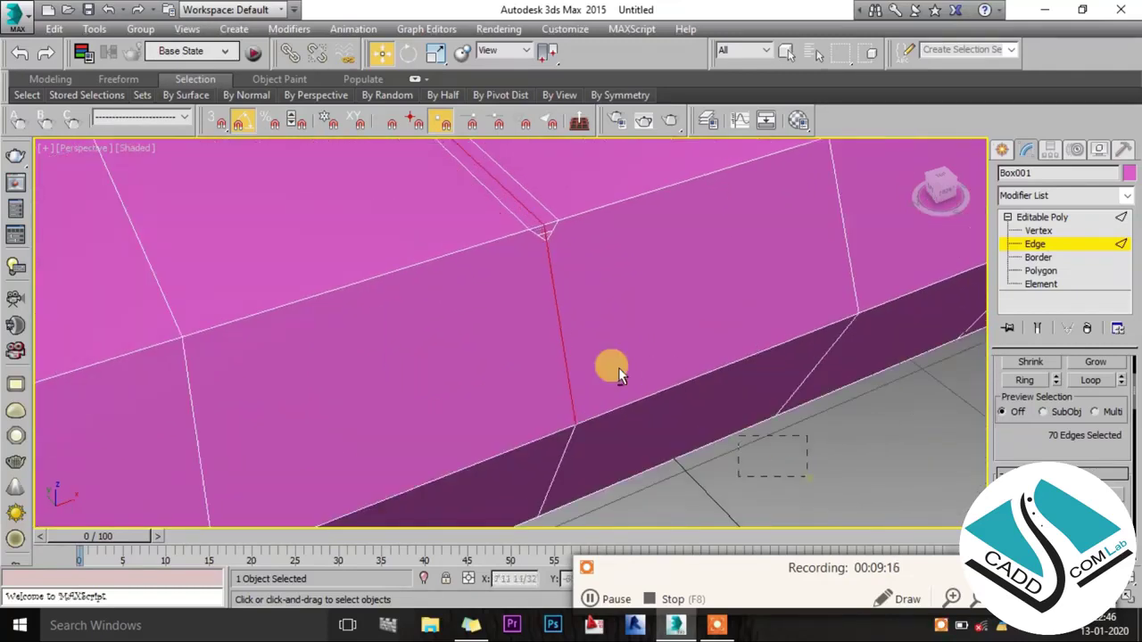
scroll(520, 220, down, 2)
alt+click(515, 237)
scroll(669, 235, down, 3)
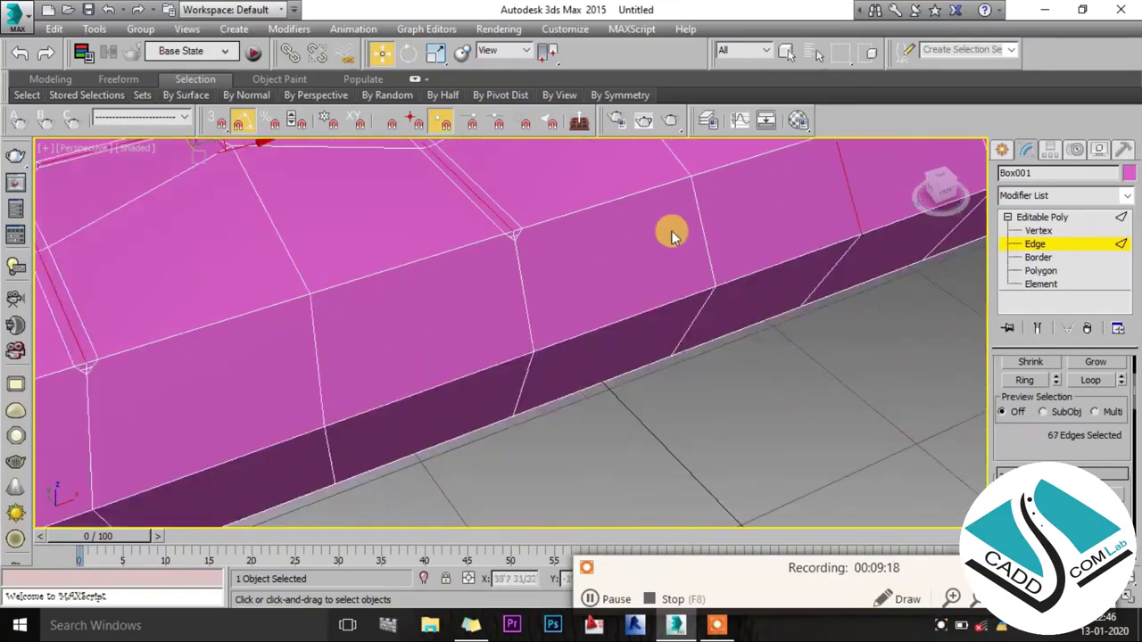
scroll(472, 330, up, 2)
scroll(607, 384, up, 2)
scroll(510, 266, up, 2)
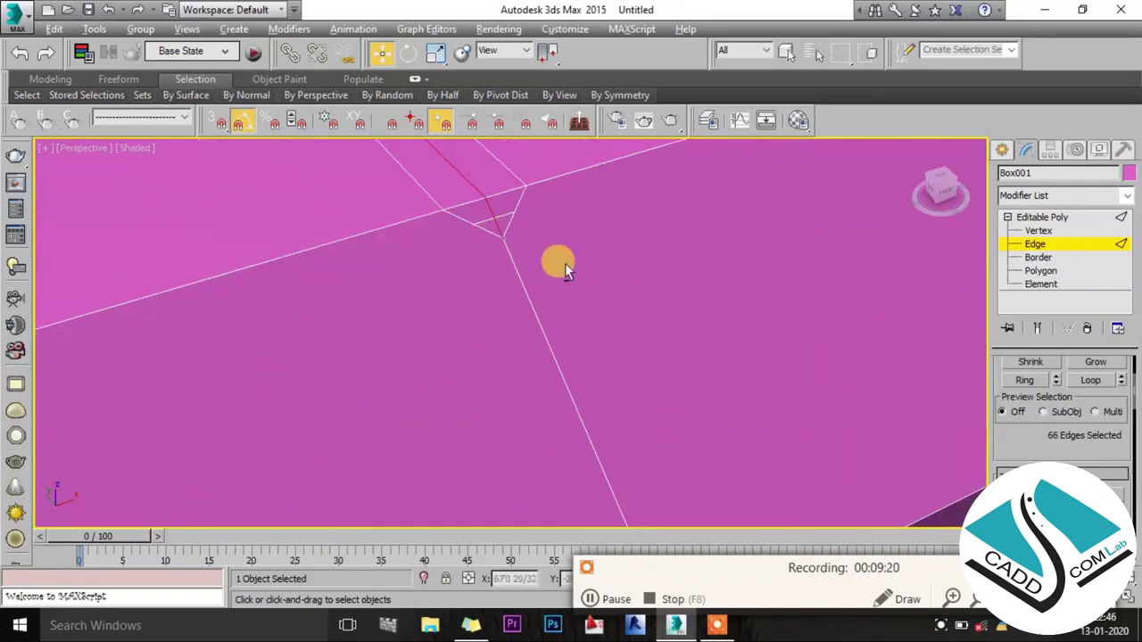
scroll(471, 218, down, 3)
scroll(522, 242, down, 2)
alt+click(364, 360)
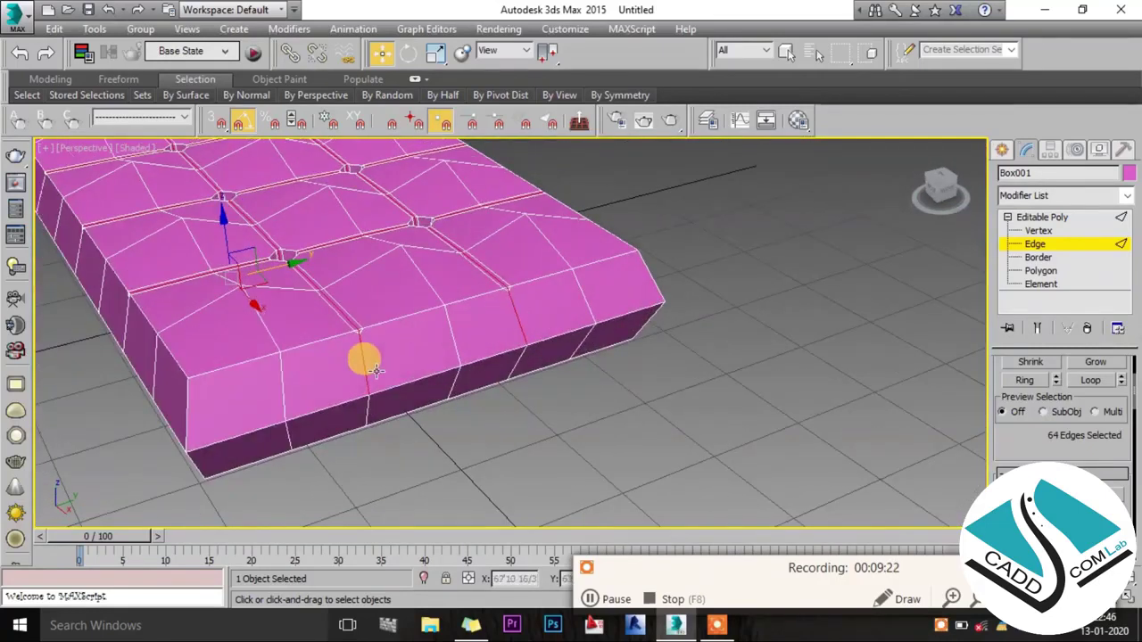
scroll(473, 428, up, 3)
scroll(324, 267, up, 3)
alt+click(365, 280)
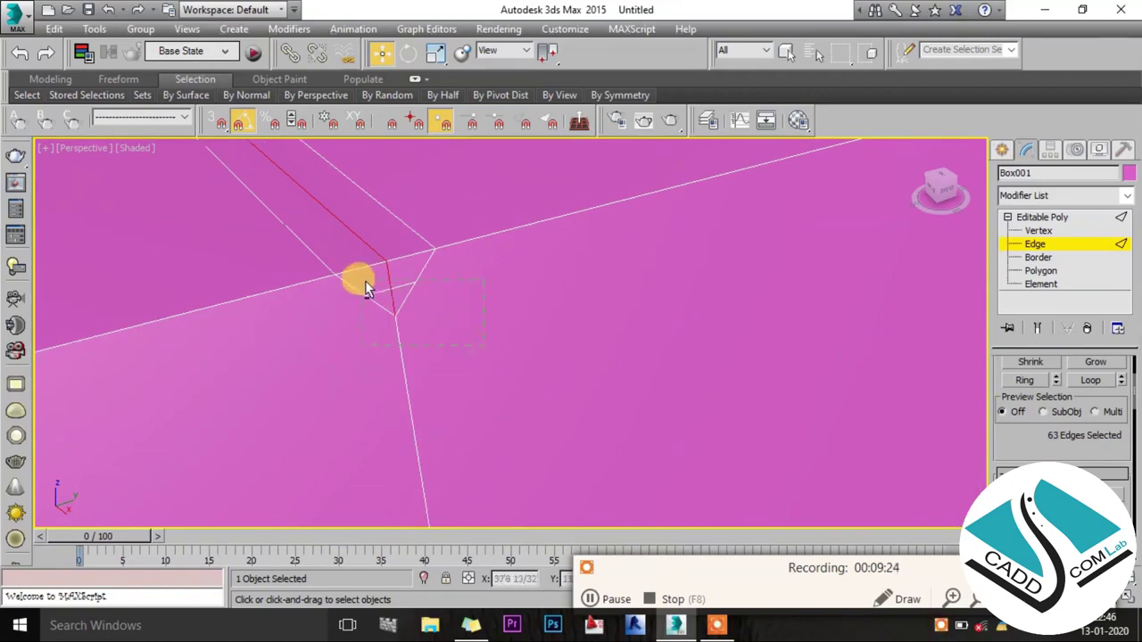
scroll(543, 319, down, 3)
alt+click(711, 375)
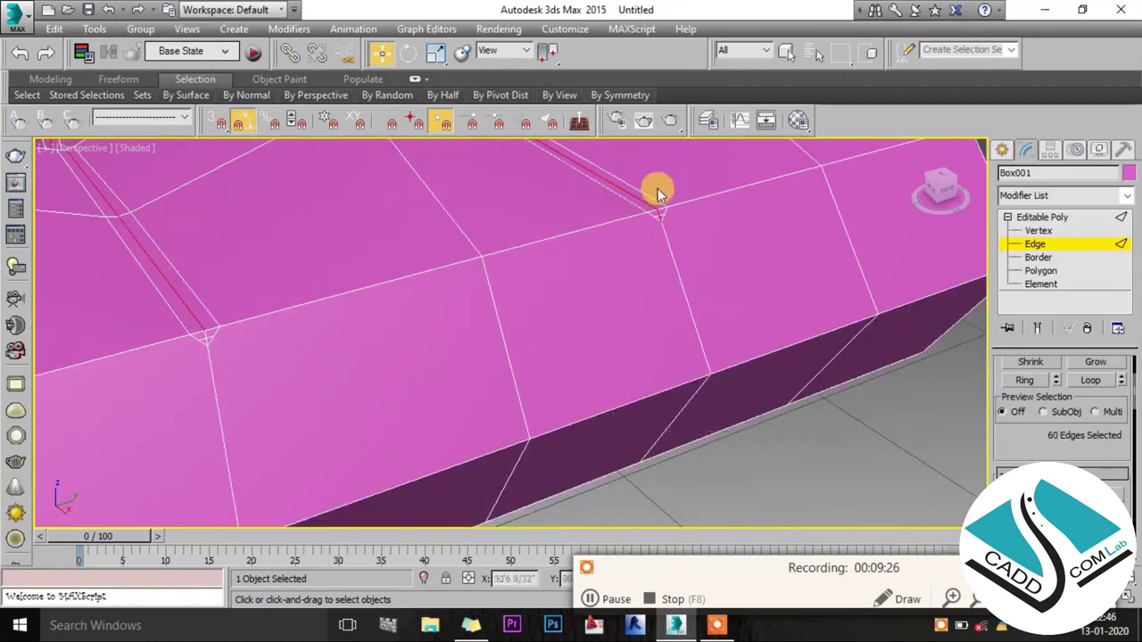
scroll(658, 191, up, 3)
scroll(632, 323, down, 3)
scroll(632, 275, down, 3)
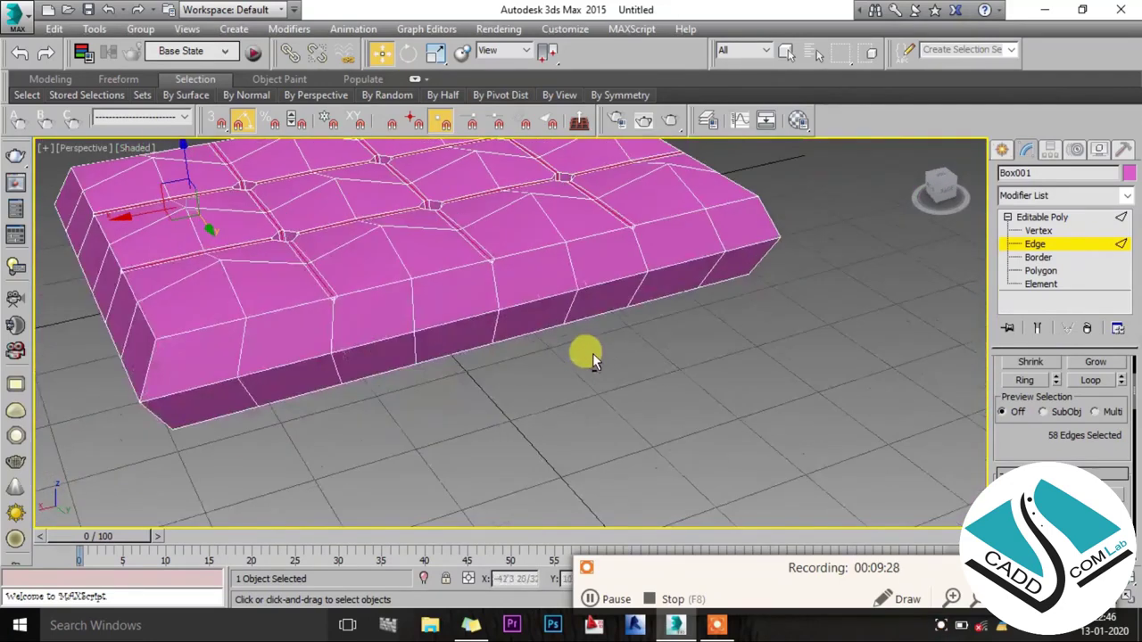
scroll(590, 319, up, 3)
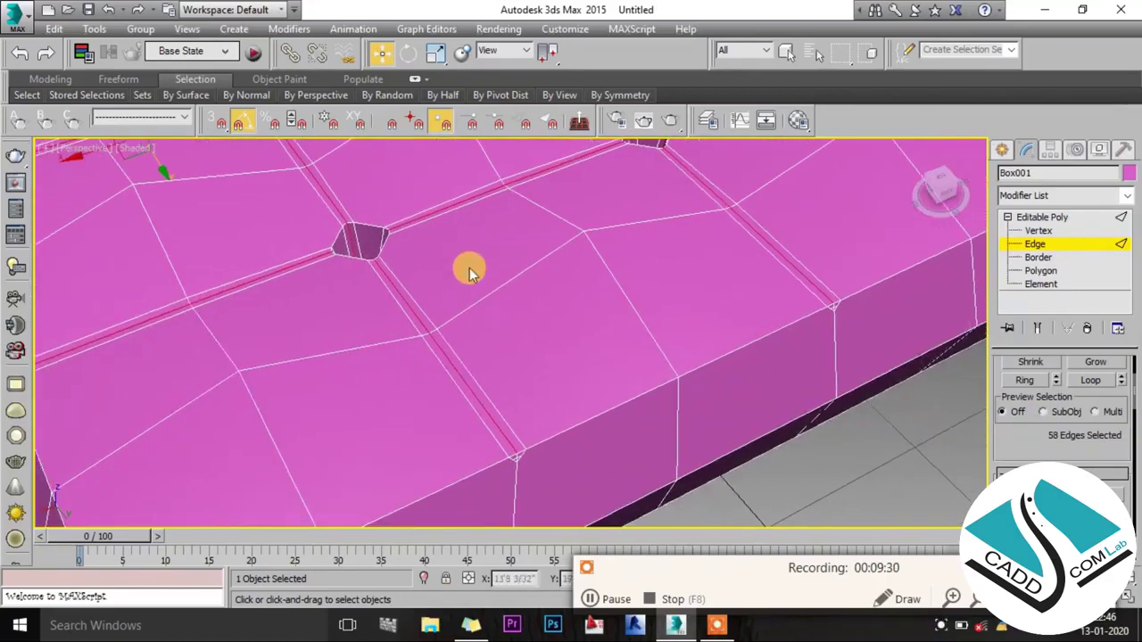
scroll(1033, 455, down, 5)
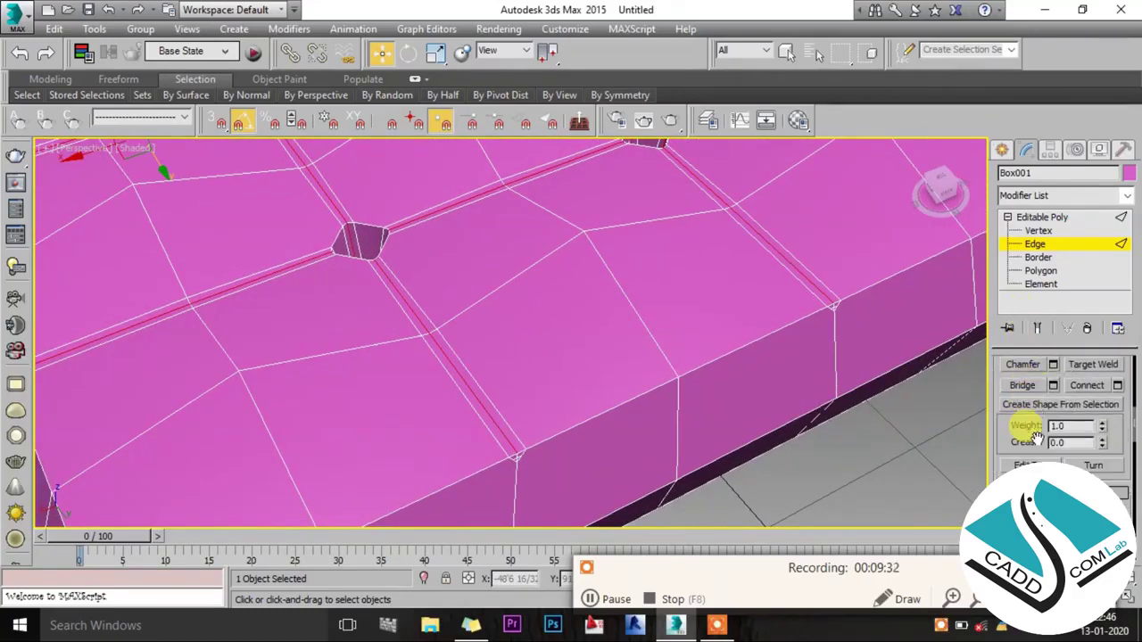
Extrude the groove edges with height 1'3 11/32" and width 1'0 17/32".
click(1054, 371)
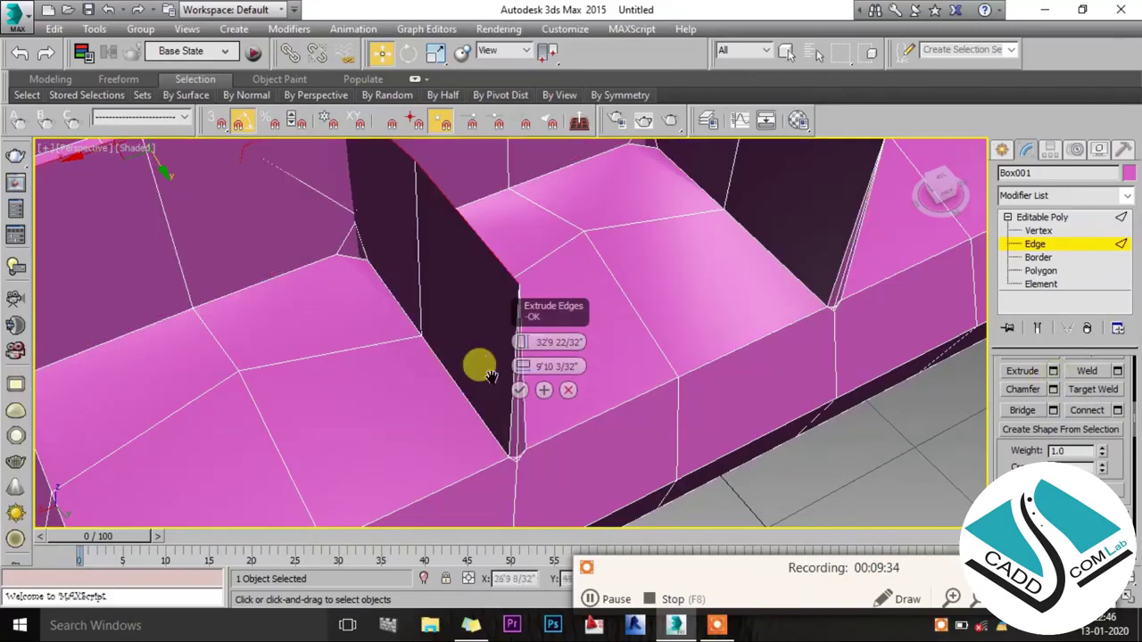
drag(522, 340, 530, 409)
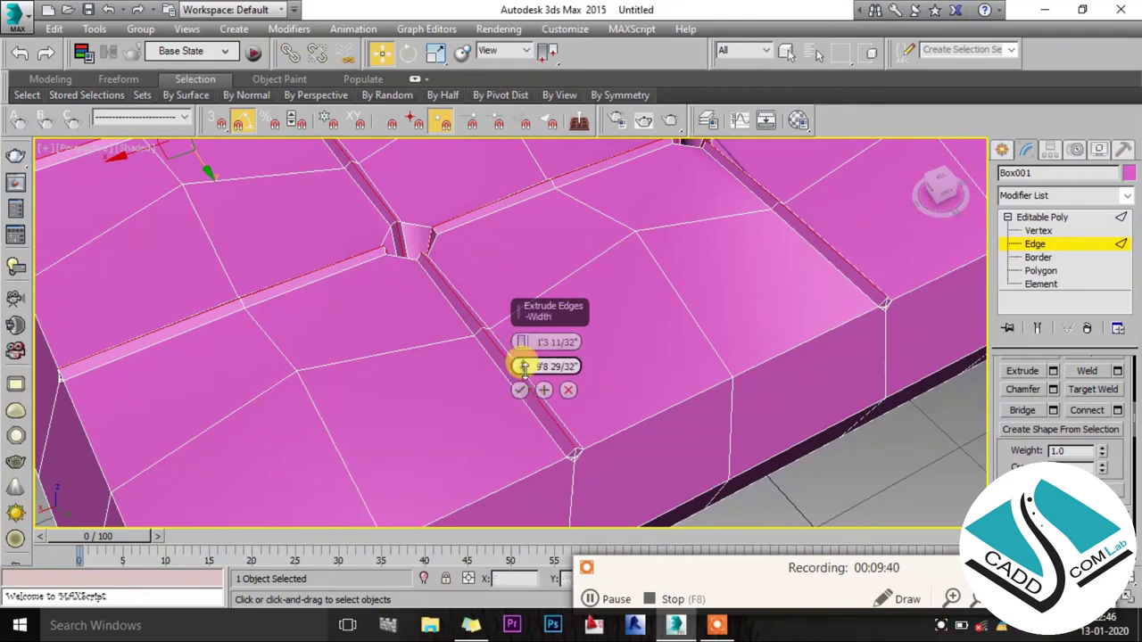
drag(524, 378, 526, 385)
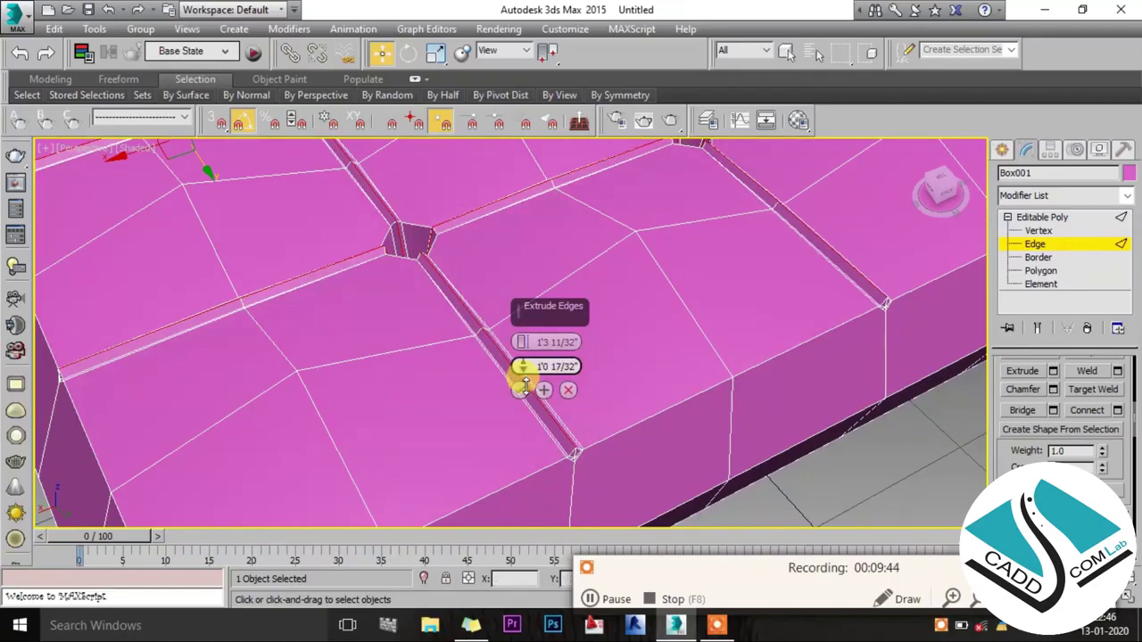
scroll(482, 366, down, 2)
click(519, 390)
scroll(531, 352, down, 3)
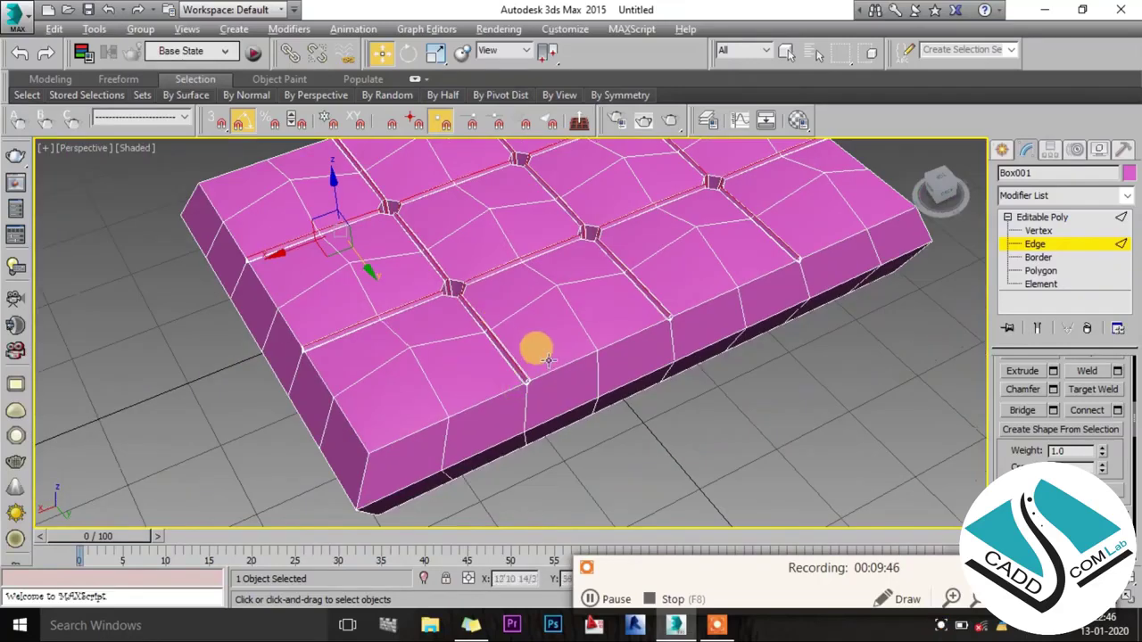
View the grooved cushion top from above and pick an edge on its top rim.
mouse_move(559, 339)
alt+middle_down()
mouse_move(541, 327)
mouse_move(553, 343)
alt+middle_up()
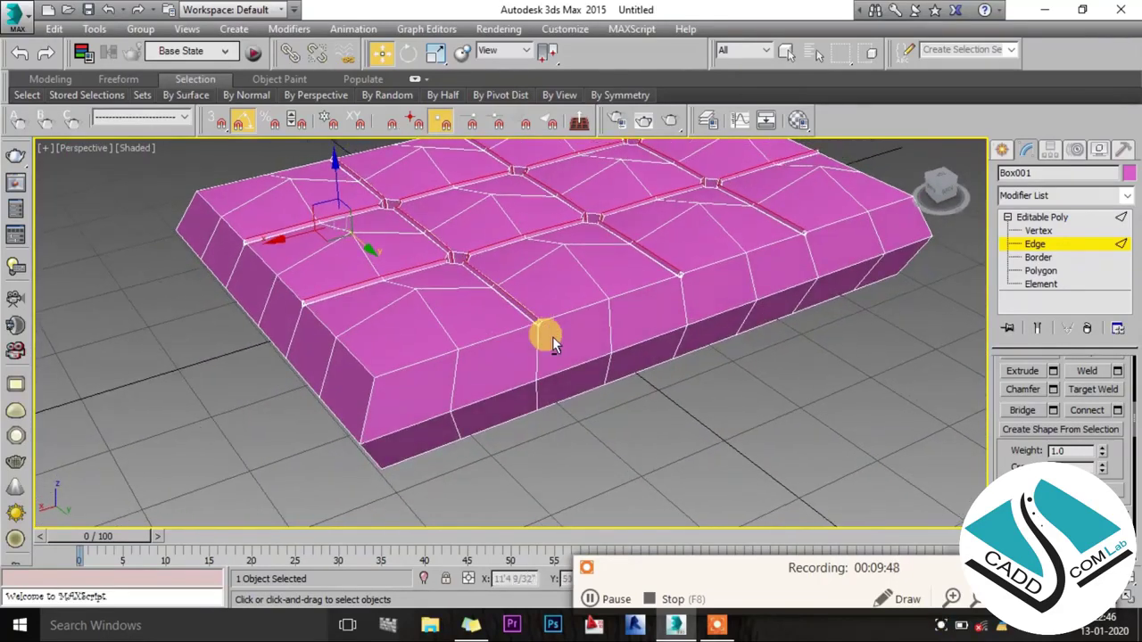
scroll(461, 394, up, 2)
mouse_move(472, 369)
alt+middle_down()
mouse_move(459, 394)
mouse_move(617, 398)
mouse_move(741, 365)
mouse_move(785, 373)
alt+middle_up()
scroll(425, 390, up, 2)
click(442, 354)
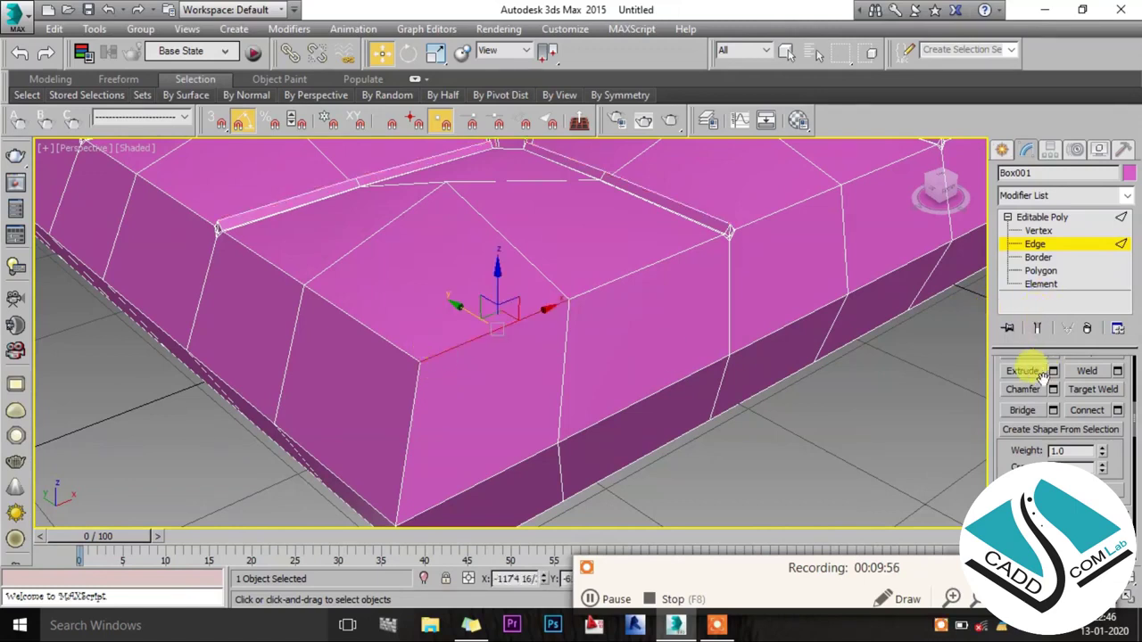
scroll(1041, 374, up, 3)
Select the edge loops running around the cushion's top perimeter.
scroll(1070, 384, up, 2)
click(1089, 393)
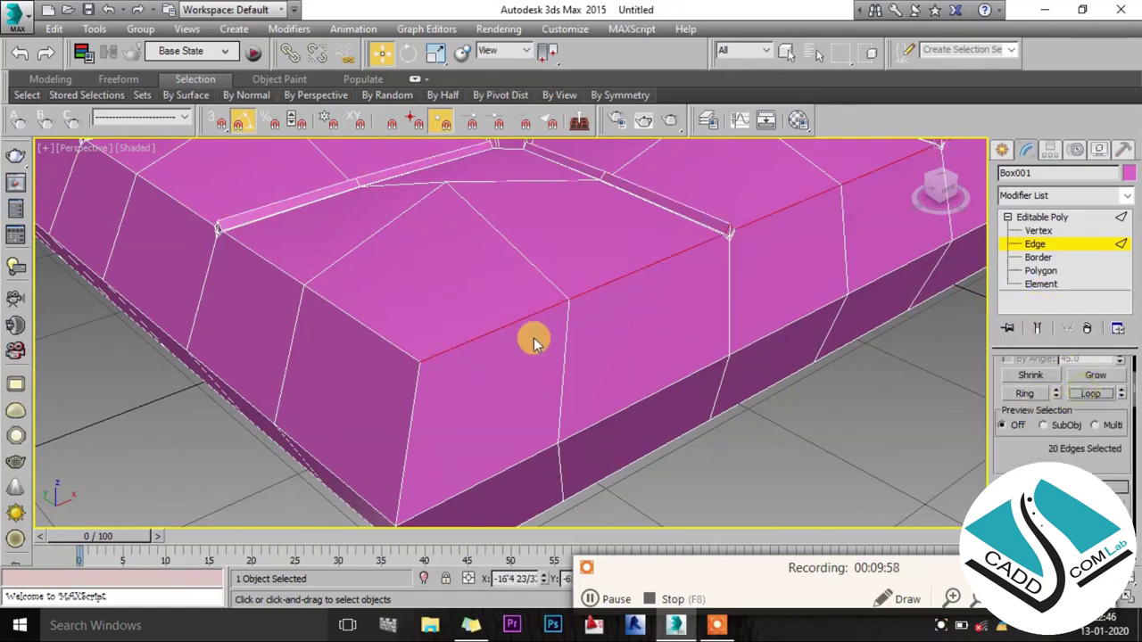
ctrl+click(381, 339)
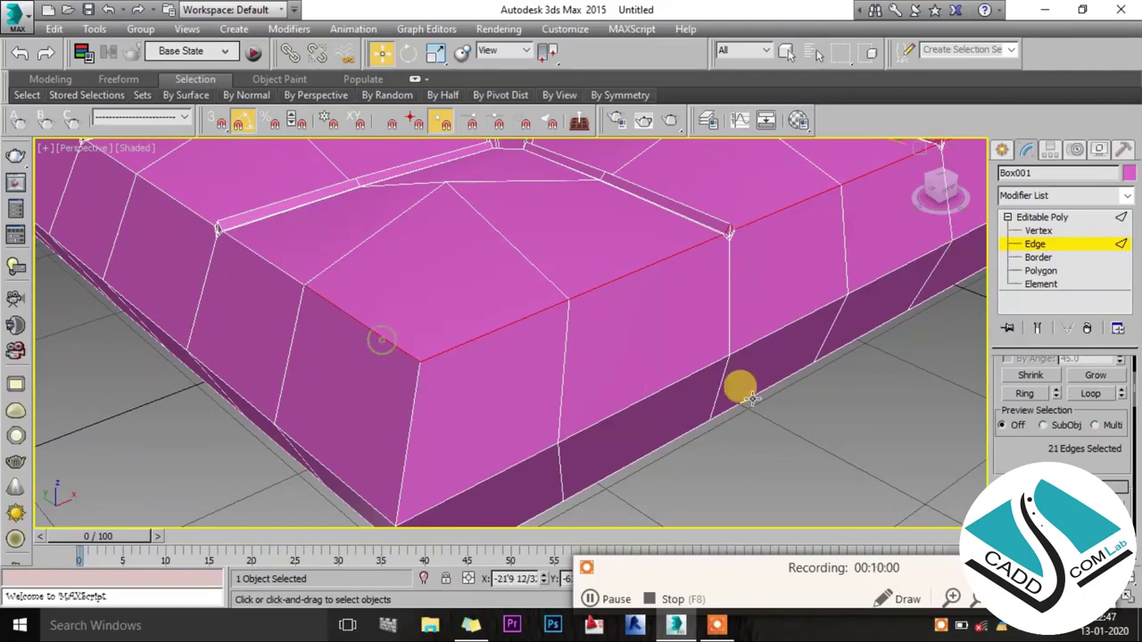
click(1087, 394)
mouse_move(522, 303)
alt+middle_down()
mouse_move(499, 201)
mouse_move(514, 172)
alt+middle_up()
click(1090, 394)
mouse_move(565, 249)
alt+middle_down()
mouse_move(323, 309)
mouse_move(461, 300)
mouse_move(397, 294)
mouse_move(255, 318)
mouse_move(273, 326)
alt+middle_up()
ctrl+click(256, 322)
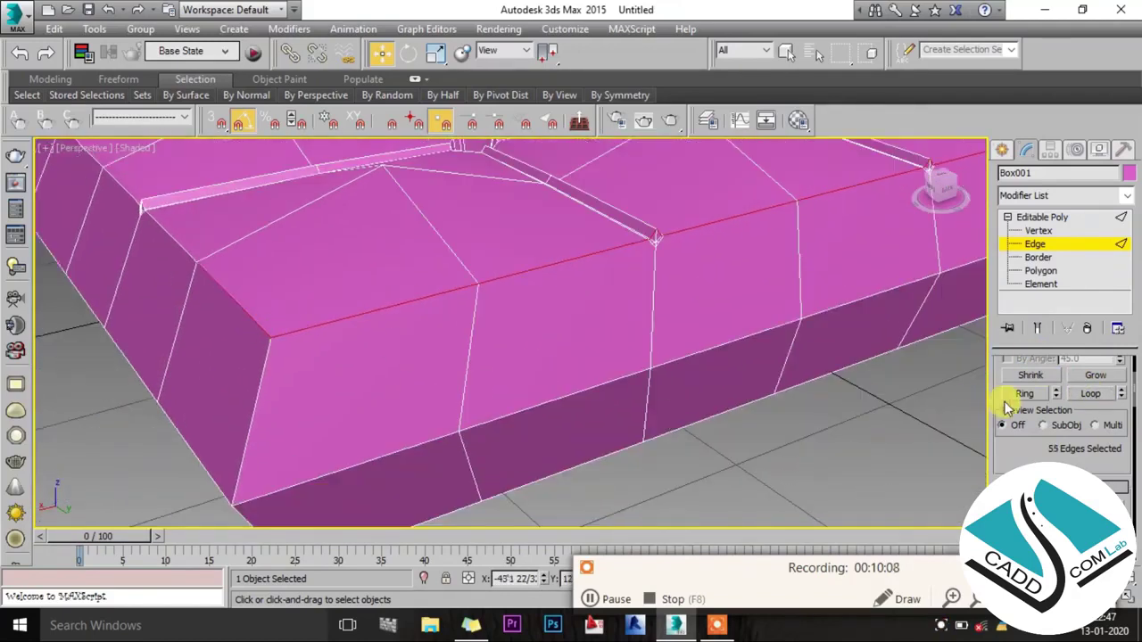
click(1083, 395)
mouse_move(739, 369)
alt+middle_down()
mouse_move(479, 354)
mouse_move(615, 397)
alt+middle_up()
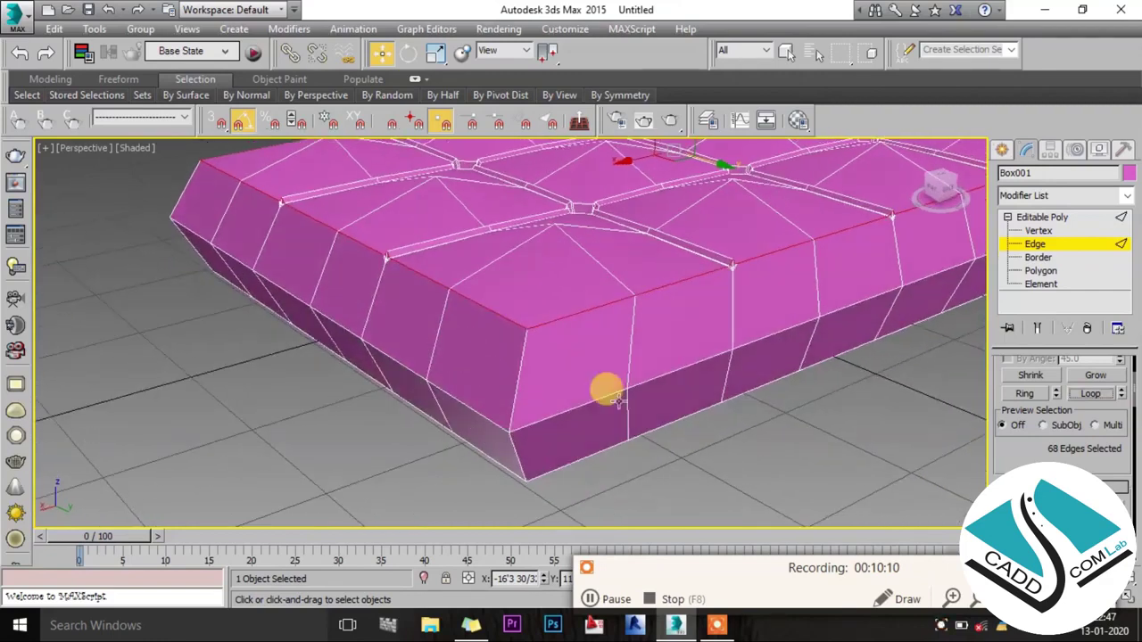
scroll(1011, 444, down, 3)
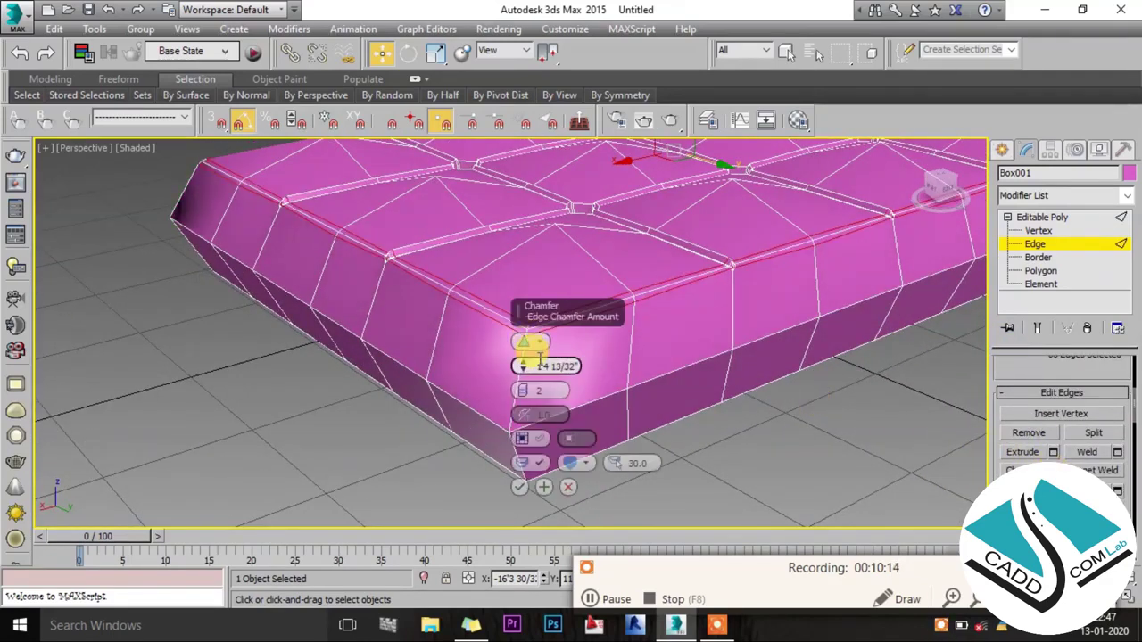
Commit the border chamfer at 1'4 13/32" with 2 segments, then loop-select one border edge.
click(519, 486)
scroll(571, 317, up, 3)
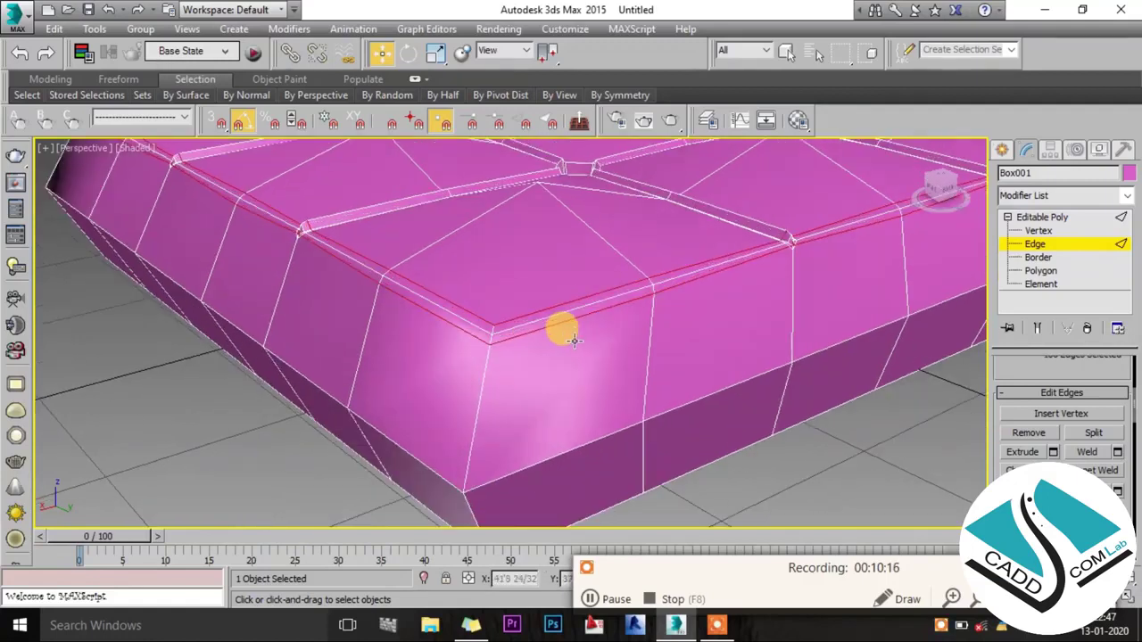
scroll(564, 330, up, 2)
click(527, 306)
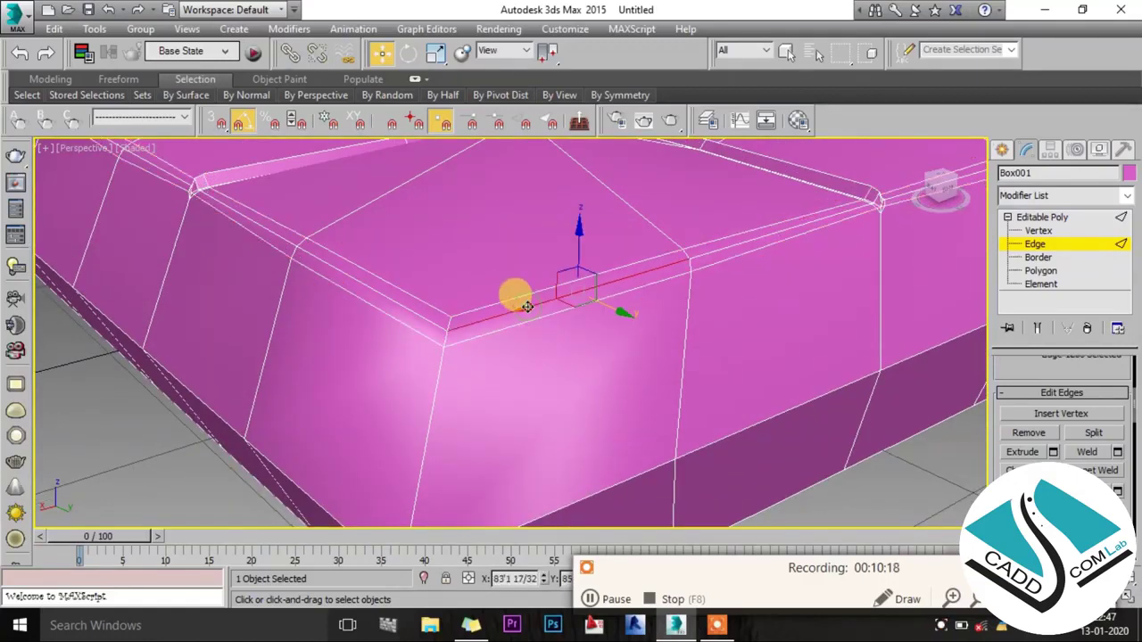
scroll(1044, 374, up, 5)
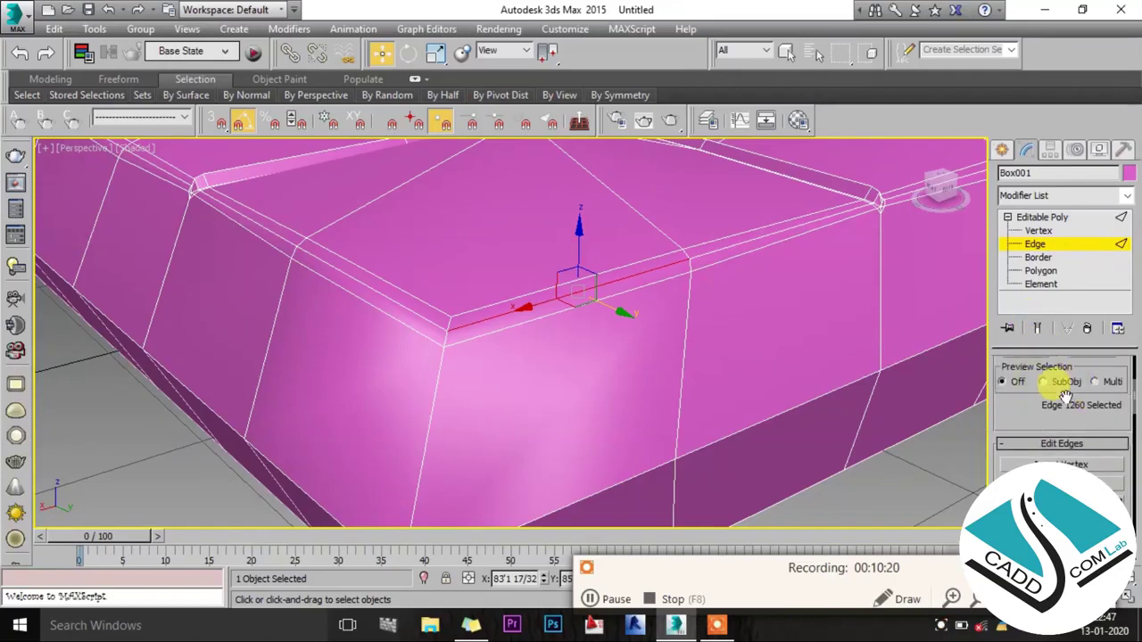
click(1077, 403)
mouse_move(538, 334)
alt+middle_down()
mouse_move(438, 323)
mouse_move(604, 324)
mouse_move(565, 350)
alt+middle_up()
Extrude the border edge loop at height 0'9 19/32" and inspect the tapered shoulder.
scroll(1030, 419, down, 3)
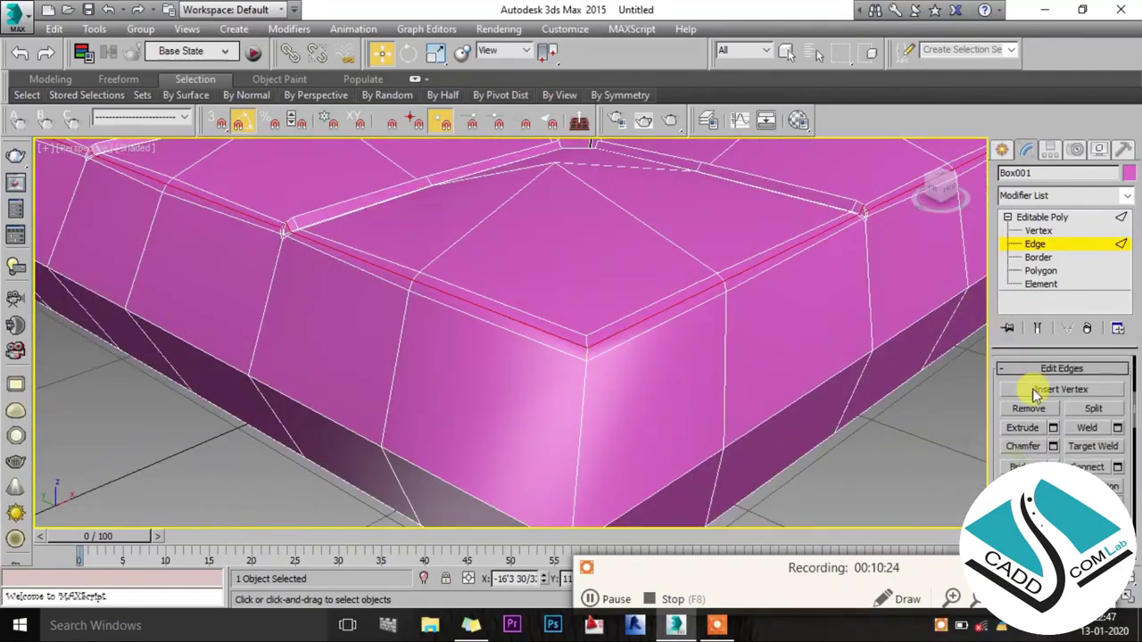
click(1052, 431)
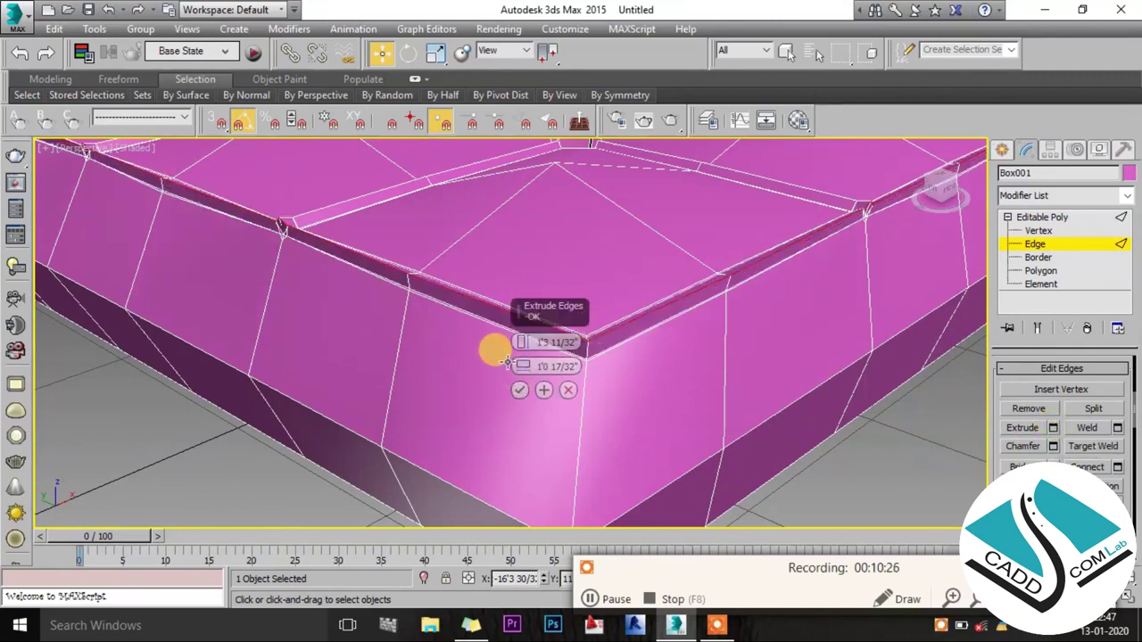
drag(525, 352, 525, 348)
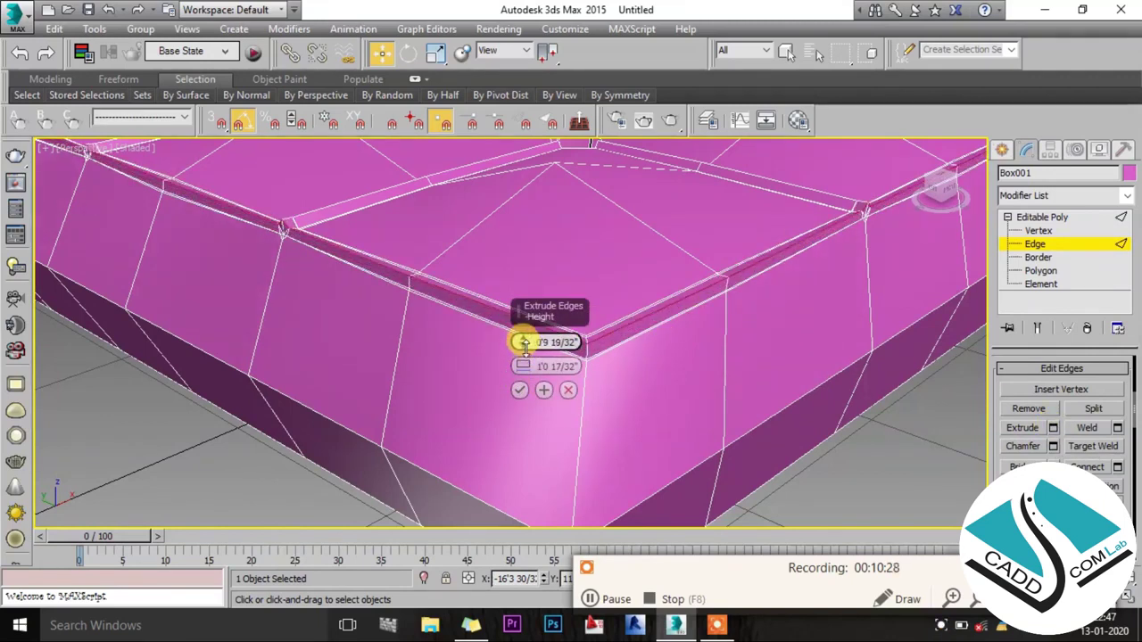
click(520, 390)
scroll(467, 357, down, 5)
scroll(553, 360, down, 1)
mouse_move(569, 356)
alt+middle_down()
mouse_move(615, 247)
mouse_move(577, 327)
mouse_move(262, 336)
alt+middle_up()
scroll(527, 279, up, 6)
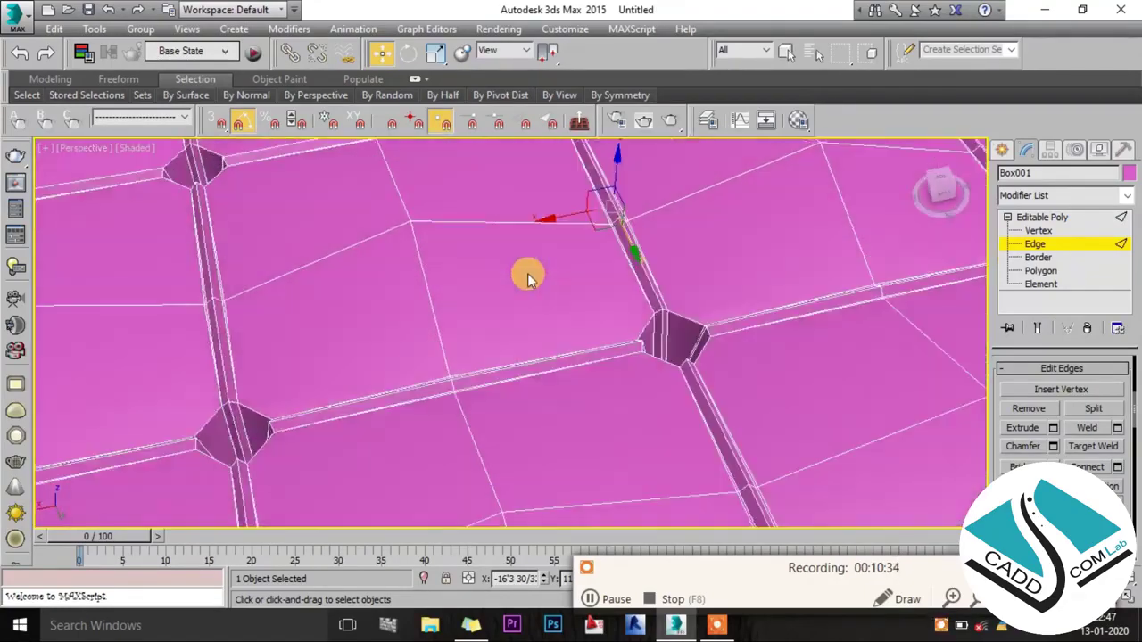
scroll(527, 279, down, 3)
scroll(535, 304, down, 3)
mouse_move(541, 321)
alt+middle_down()
mouse_move(576, 257)
mouse_move(572, 280)
mouse_move(497, 251)
alt+middle_up()
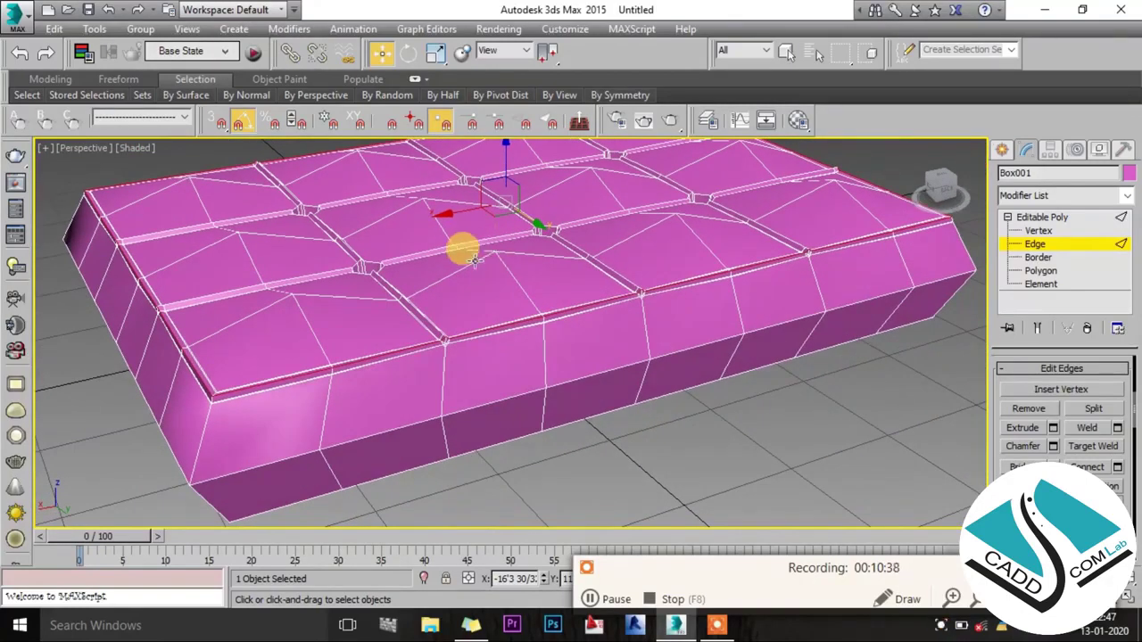
alt+middle_drag(354, 341, 366, 339)
Add a TurboSmooth modifier to the cushion with Iterations set to 2.
click(1015, 196)
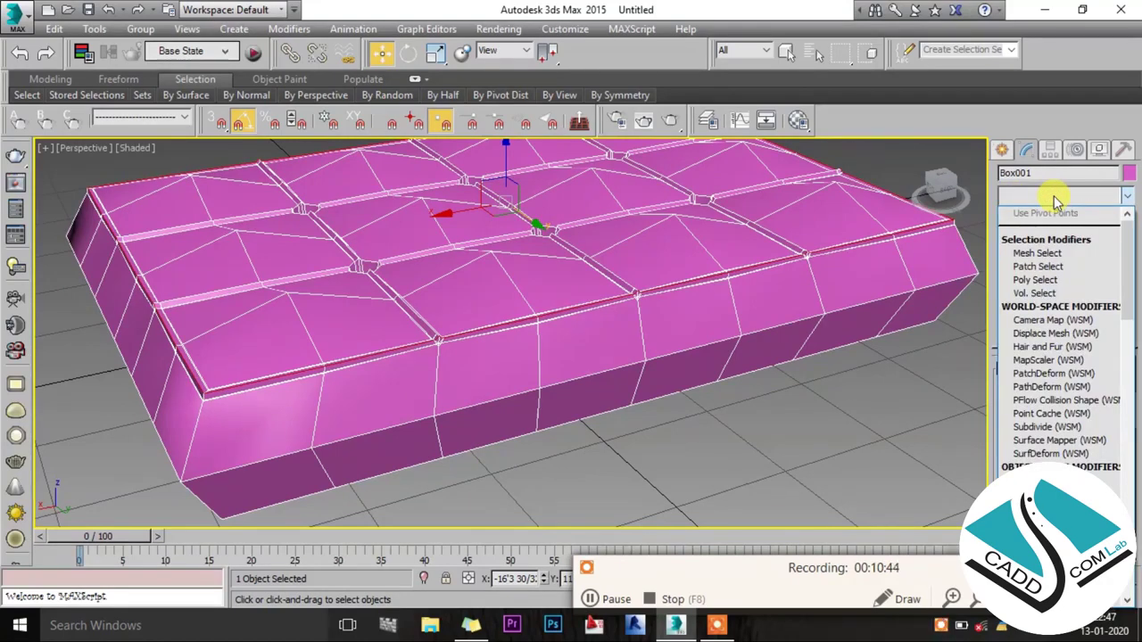
text(turbo)
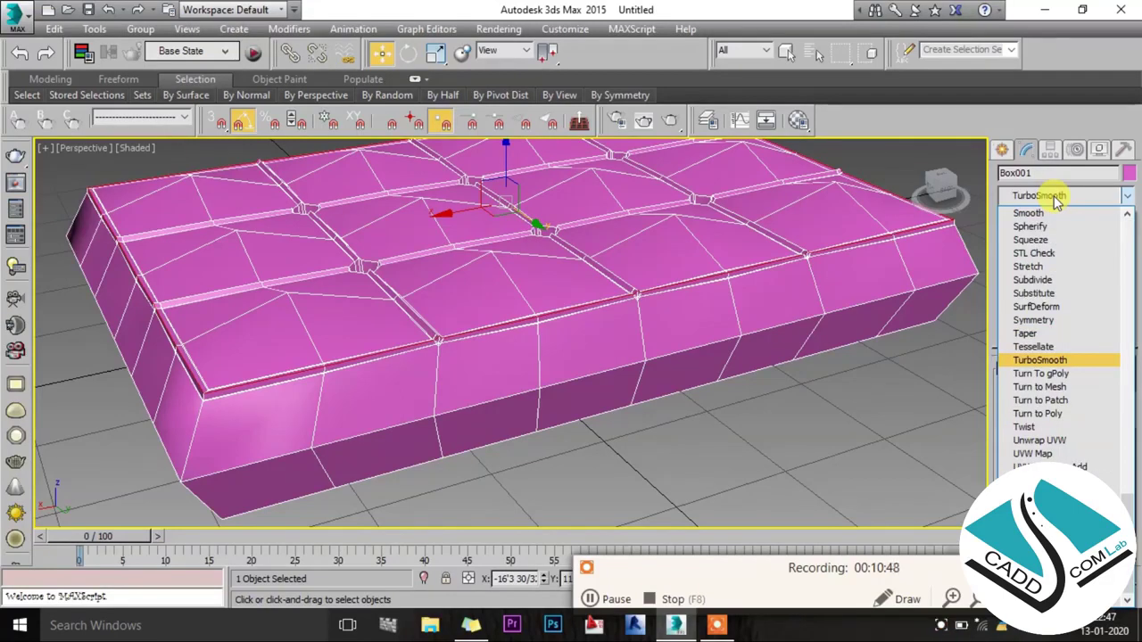
click(1037, 360)
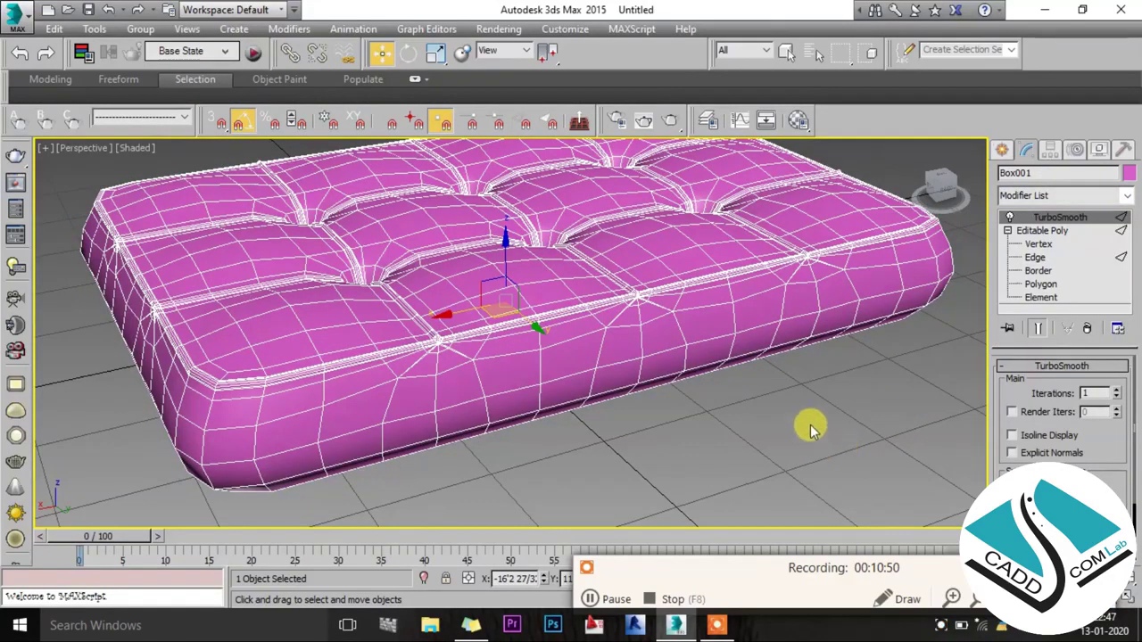
click(1116, 390)
Deselect the cushion, inspect its smoothed panels and dimples, then reselect it.
click(1002, 149)
click(730, 482)
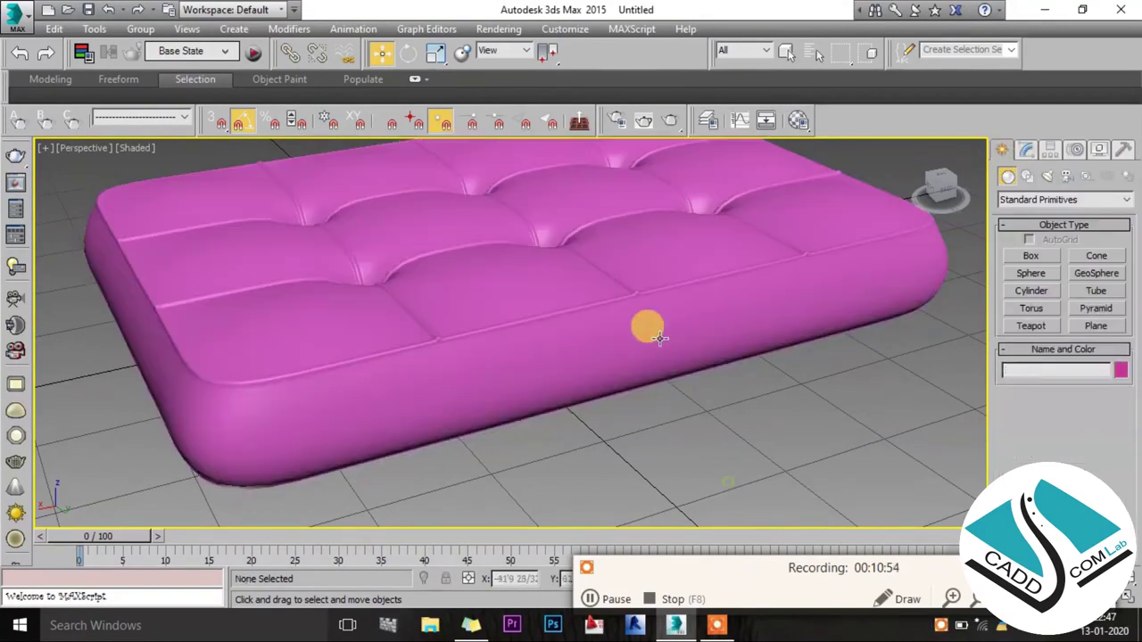
scroll(646, 348, up, 3)
scroll(638, 446, up, 2)
scroll(696, 401, up, 2)
mouse_move(711, 407)
alt+middle_down()
mouse_move(415, 383)
mouse_move(471, 390)
mouse_move(503, 293)
mouse_move(554, 279)
mouse_move(401, 370)
mouse_move(467, 303)
mouse_move(514, 339)
mouse_move(473, 466)
alt+middle_up()
scroll(468, 462, up, 3)
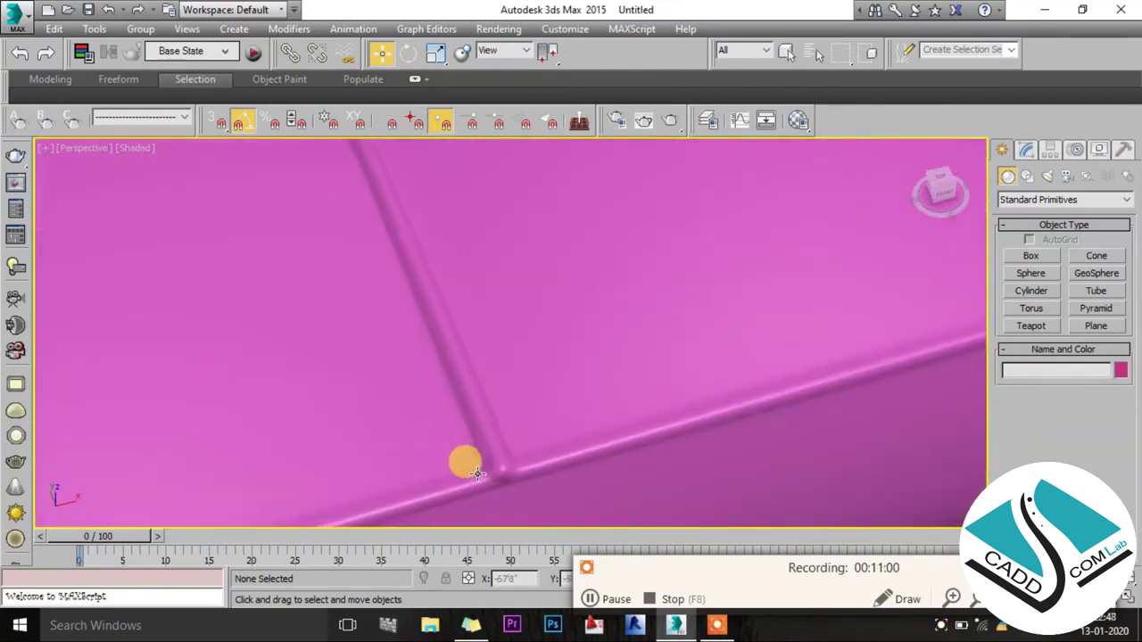
scroll(714, 370, down, 3)
scroll(642, 336, up, 3)
scroll(589, 343, up, 1)
scroll(624, 348, down, 3)
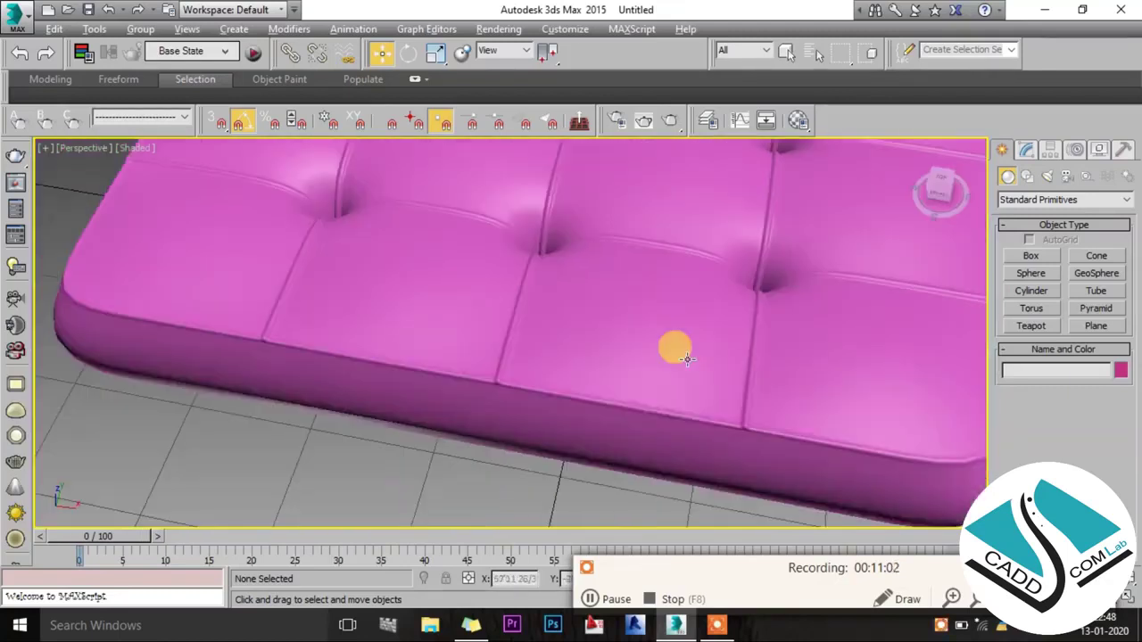
scroll(526, 348, down, 3)
scroll(562, 302, down, 2)
scroll(575, 298, up, 5)
mouse_move(577, 297)
alt+middle_down()
mouse_move(555, 322)
mouse_move(555, 277)
mouse_move(629, 307)
mouse_move(571, 334)
mouse_move(520, 310)
alt+middle_up()
scroll(558, 309, down, 2)
scroll(563, 300, down, 2)
scroll(500, 299, down, 3)
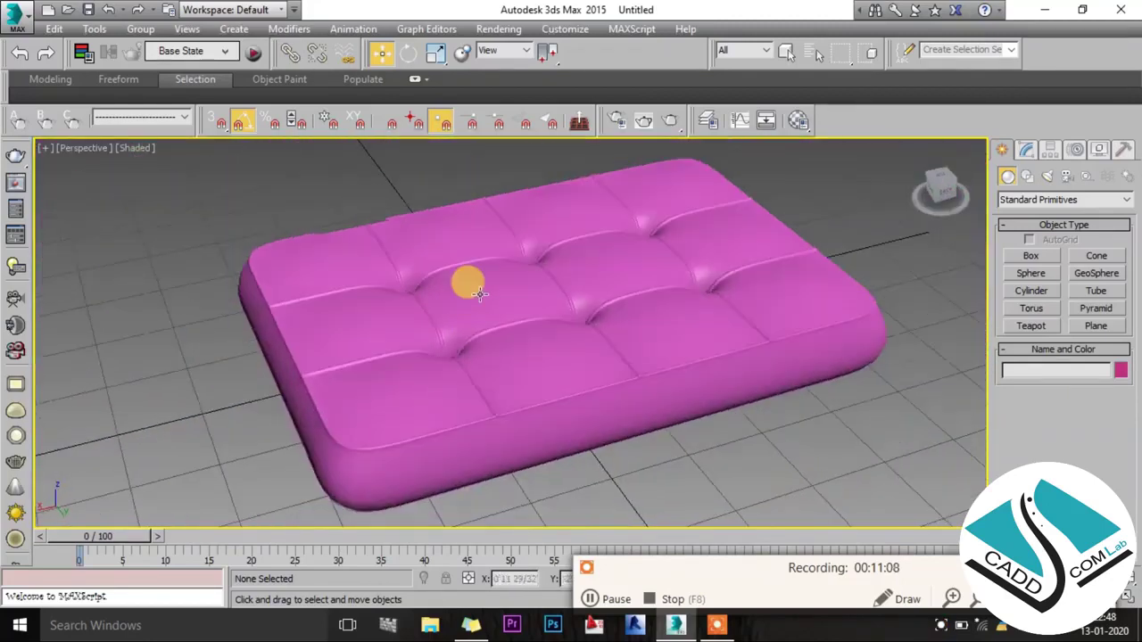
scroll(482, 295, up, 3)
scroll(489, 321, up, 2)
click(455, 227)
In the maximized Top view, draw a GeoSphere at one of the cushion's tuft points.
scroll(453, 219, up, 2)
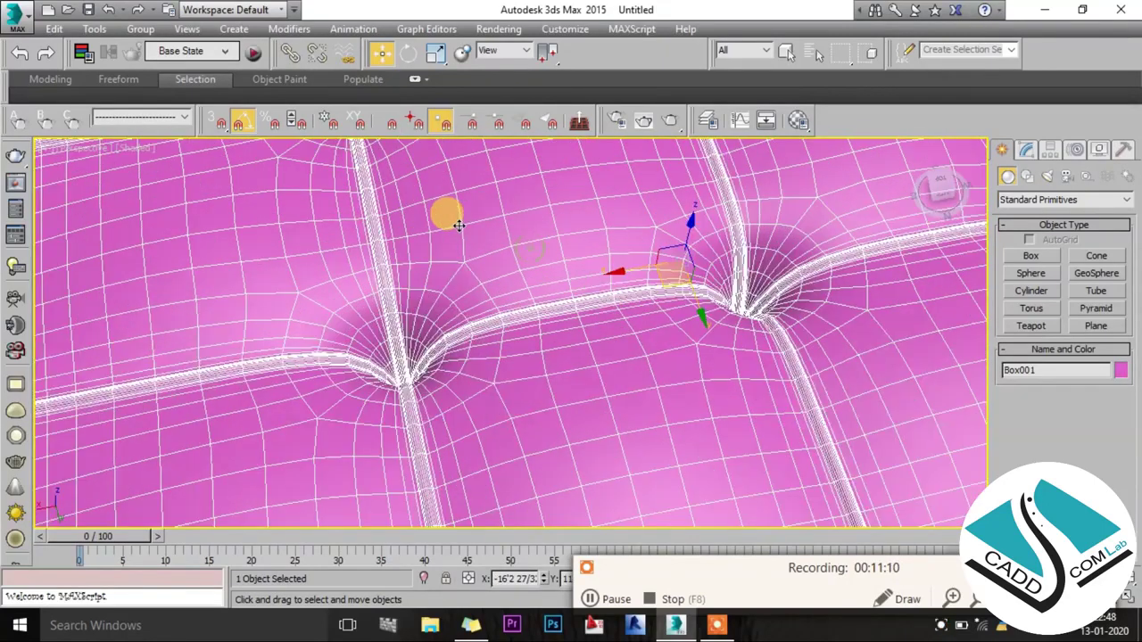
key(alt+w)
right_click(382, 217)
key(alt+w)
scroll(803, 276, up, 5)
scroll(808, 277, down, 3)
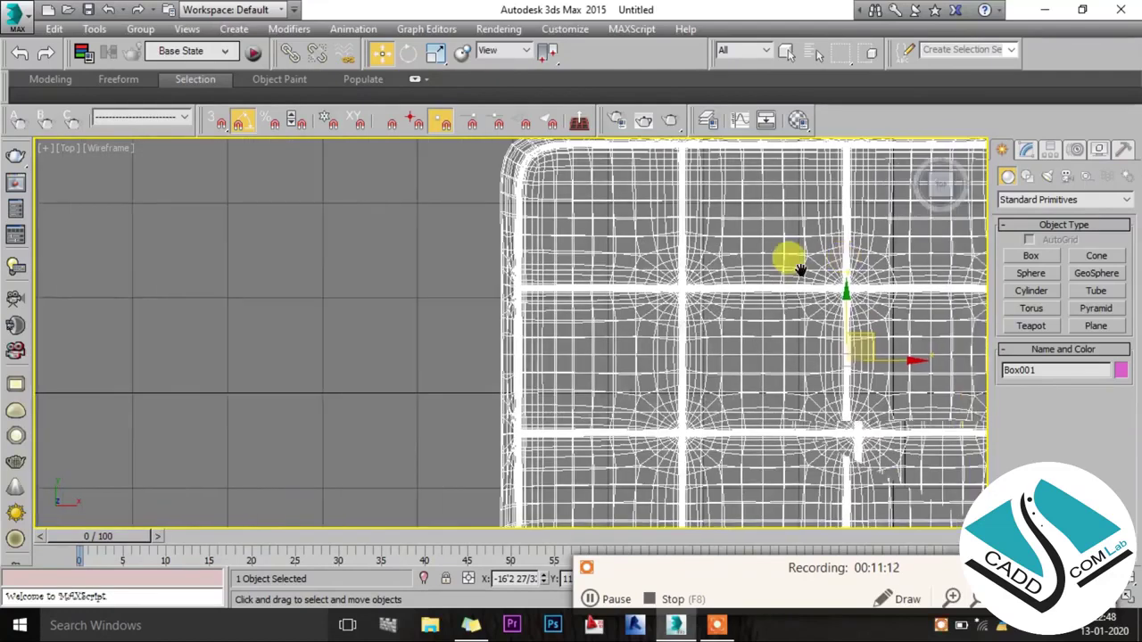
middle_drag(797, 262, 605, 278)
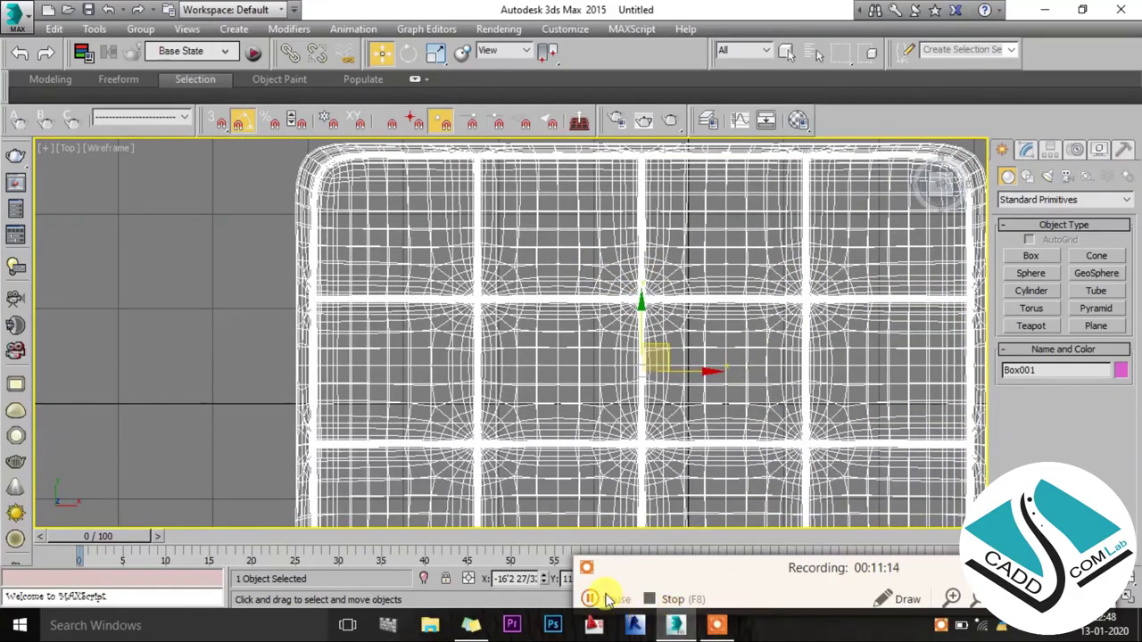
click(592, 598)
scroll(866, 262, down, 3)
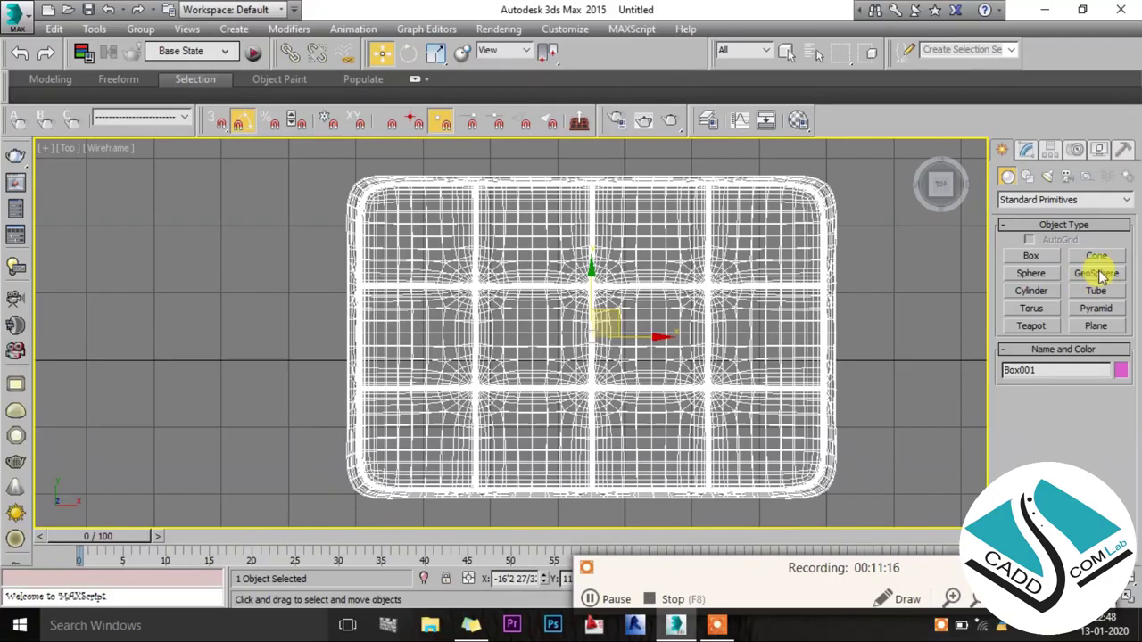
click(1097, 273)
scroll(471, 275, up, 6)
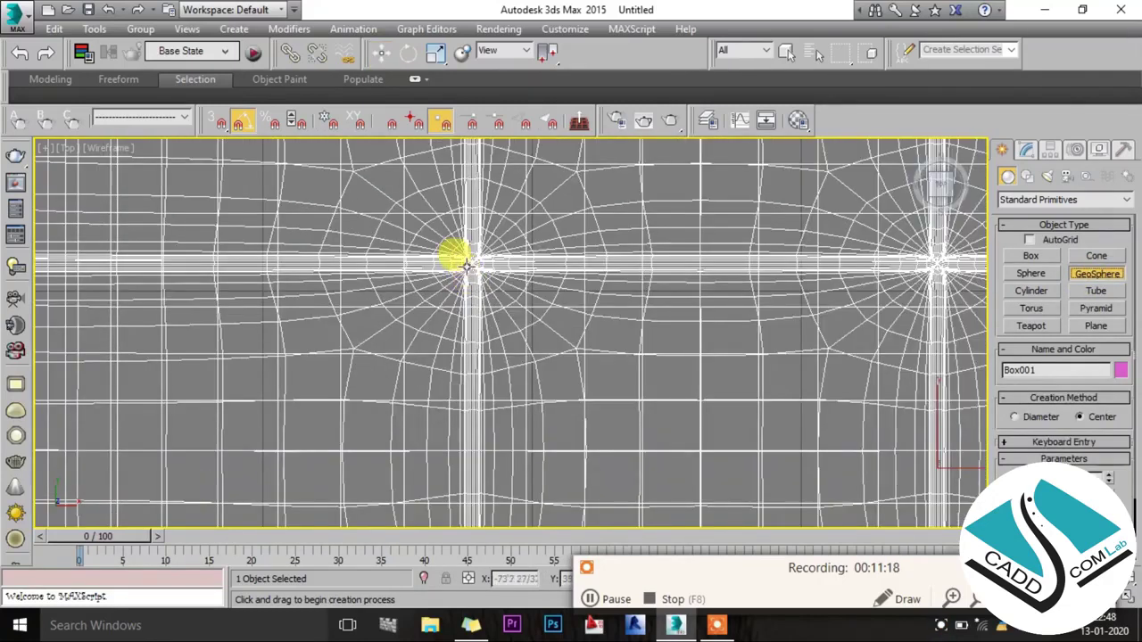
drag(472, 260, 496, 298)
Move the GeoSphere vertically in Front view onto the cushion top, then frame it in Perspective.
key(w)
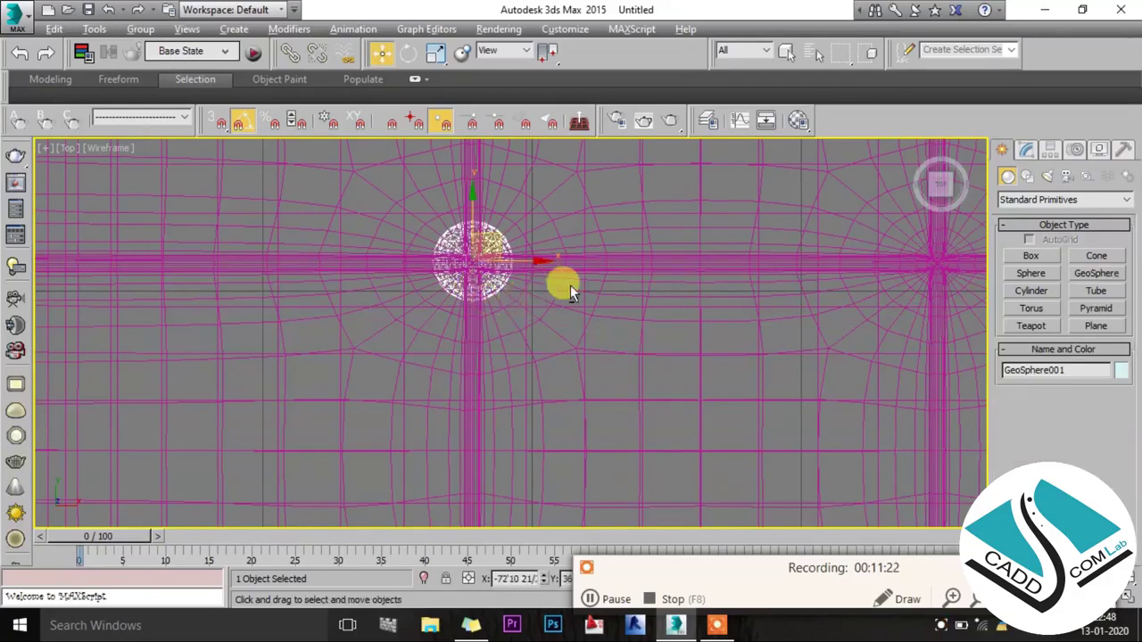
key(f)
mouse_move(405, 312)
mouse_down()
mouse_move(390, 212)
mouse_move(461, 277)
mouse_up()
key(alt+w)
right_click(716, 396)
key(alt+w)
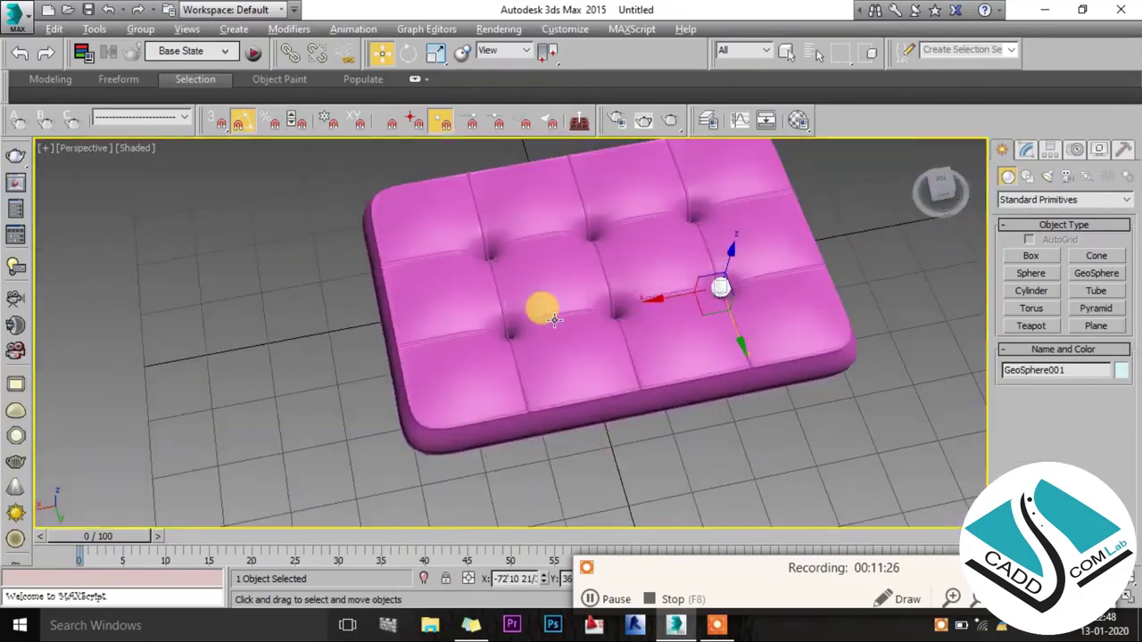
key(z)
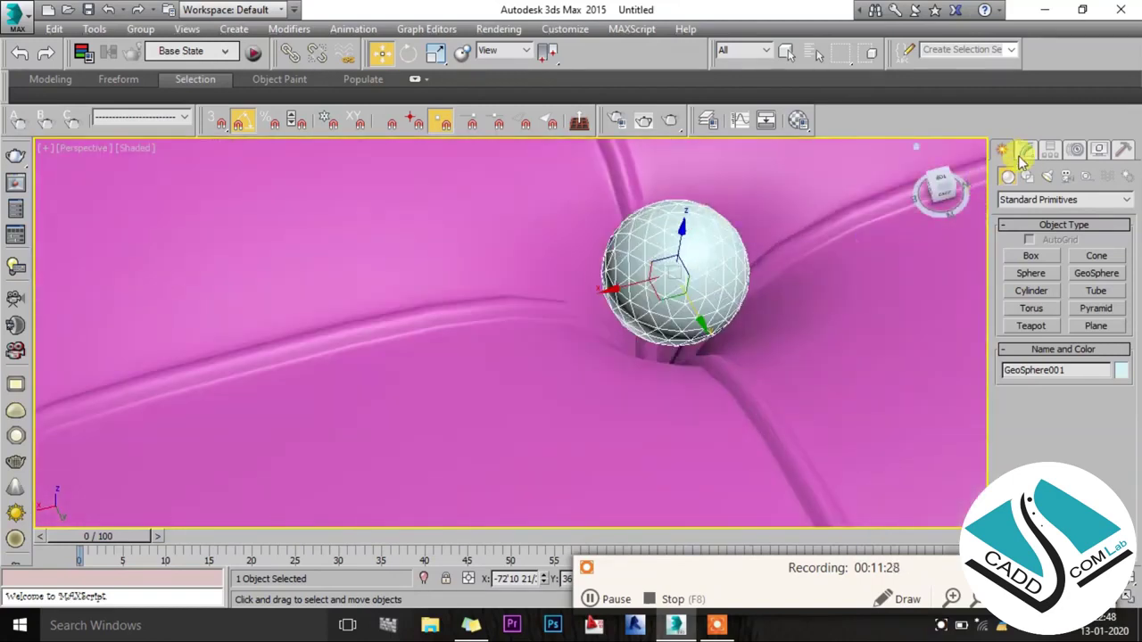
Set the GeoSphere to 13 segments with Hemisphere checked, then orbit to inspect it.
click(1025, 152)
drag(1107, 406, 1084, 390)
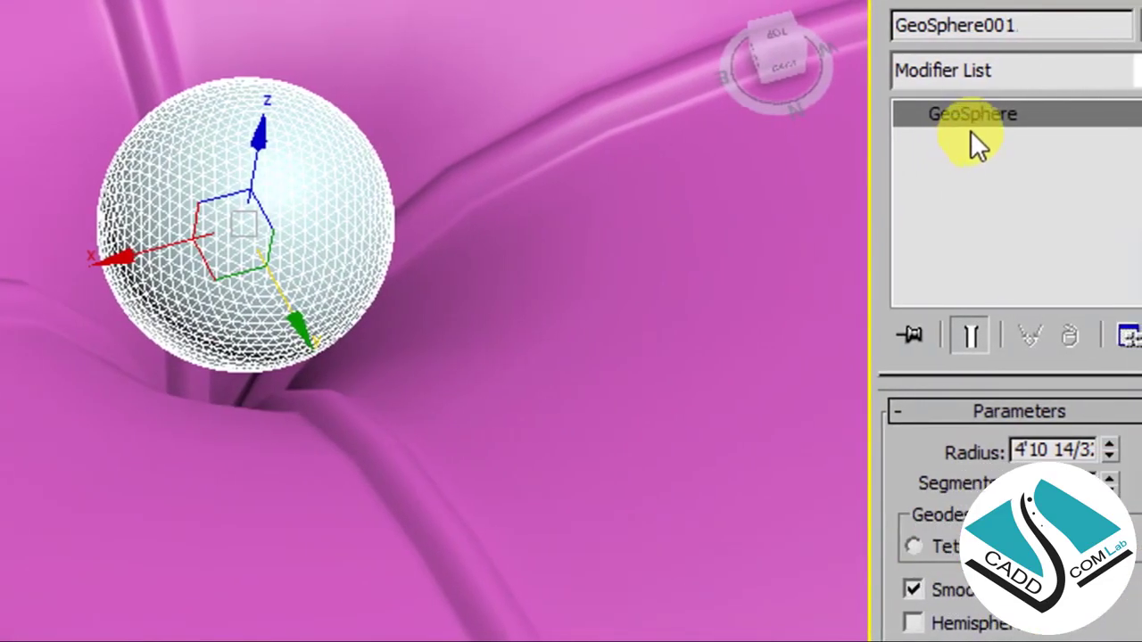
double_click(990, 483)
click(933, 542)
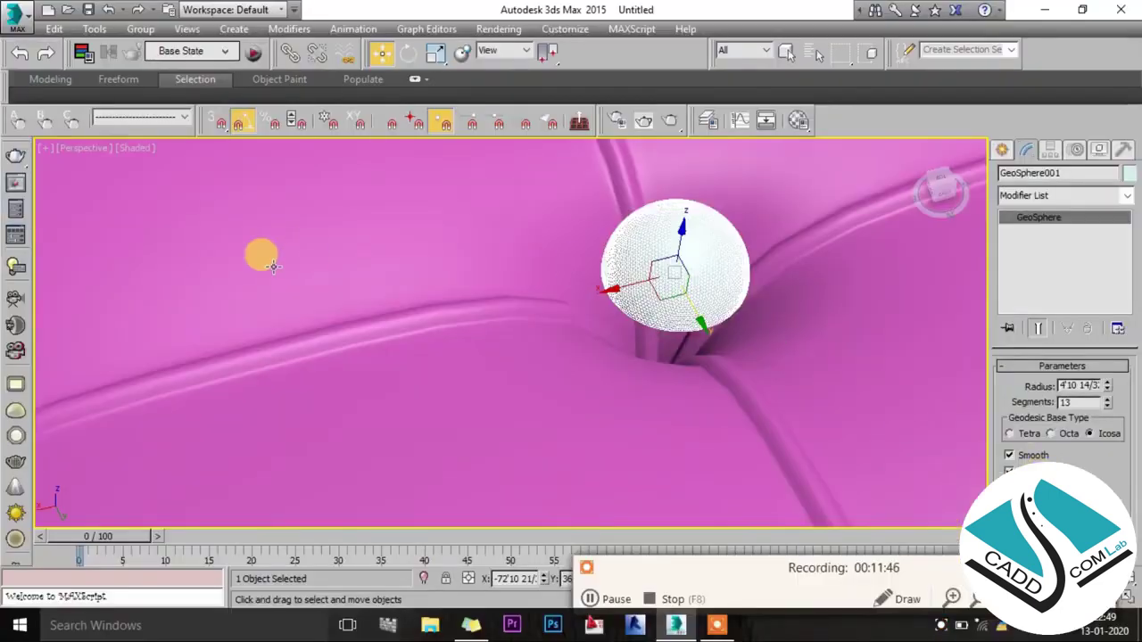
mouse_move(257, 252)
alt+middle_down()
mouse_move(310, 232)
mouse_move(357, 234)
alt+middle_up()
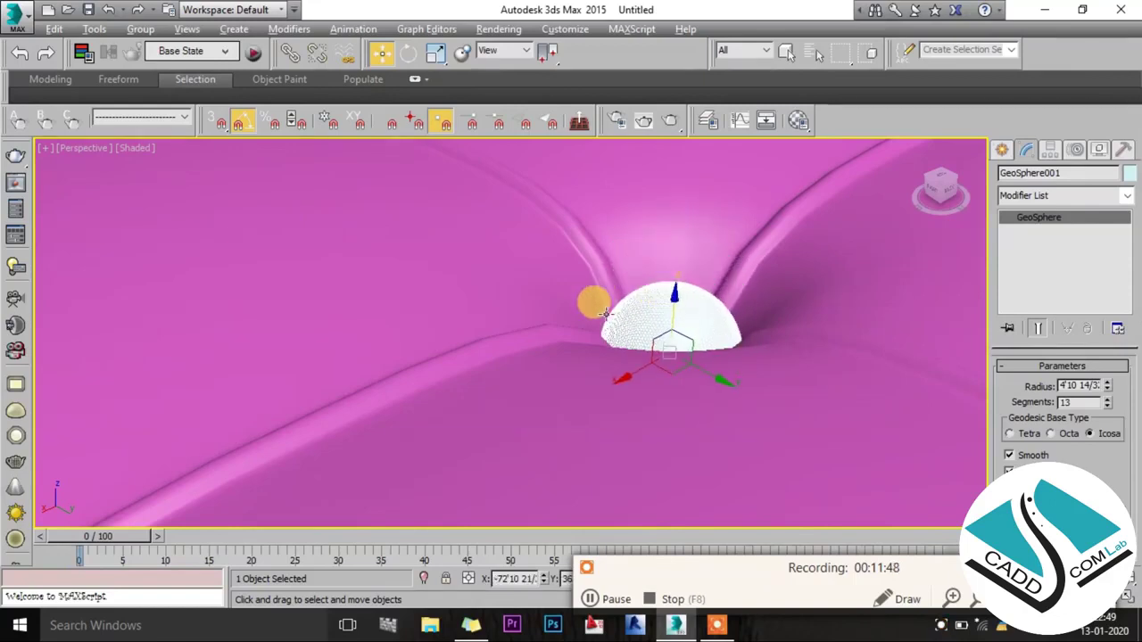
alt+middle_drag(677, 230, 578, 306)
key(alt+w)
Clone the button into the next tuft points to form a top row of three.
right_click(436, 239)
key(alt+w)
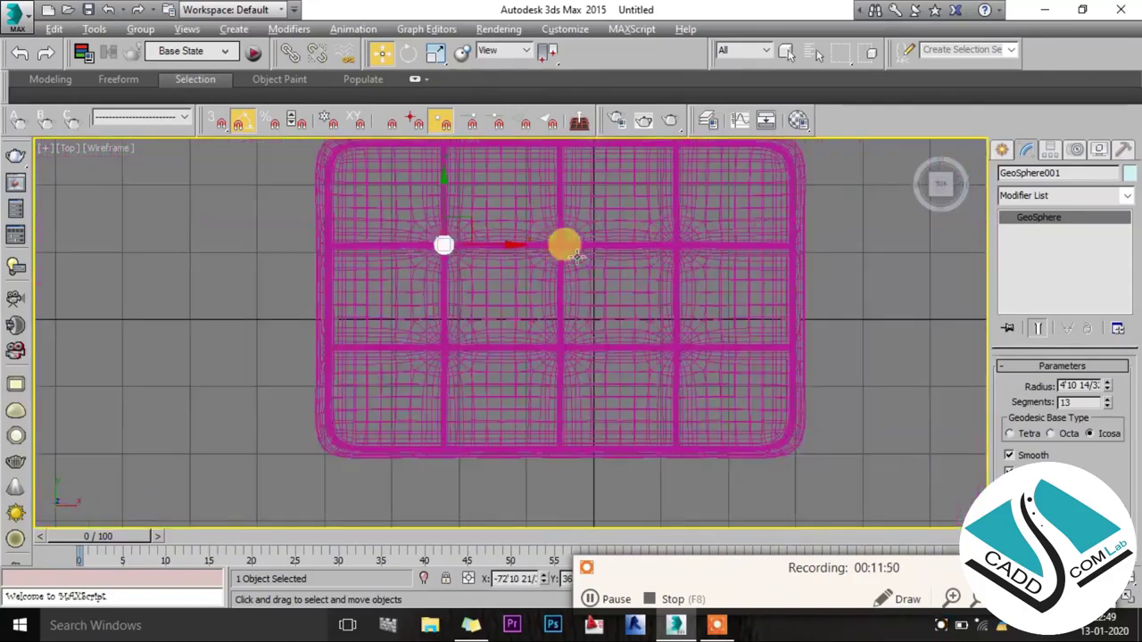
scroll(561, 247, up, 3)
scroll(349, 270, up, 2)
shift+drag(349, 271, 810, 266)
click(577, 379)
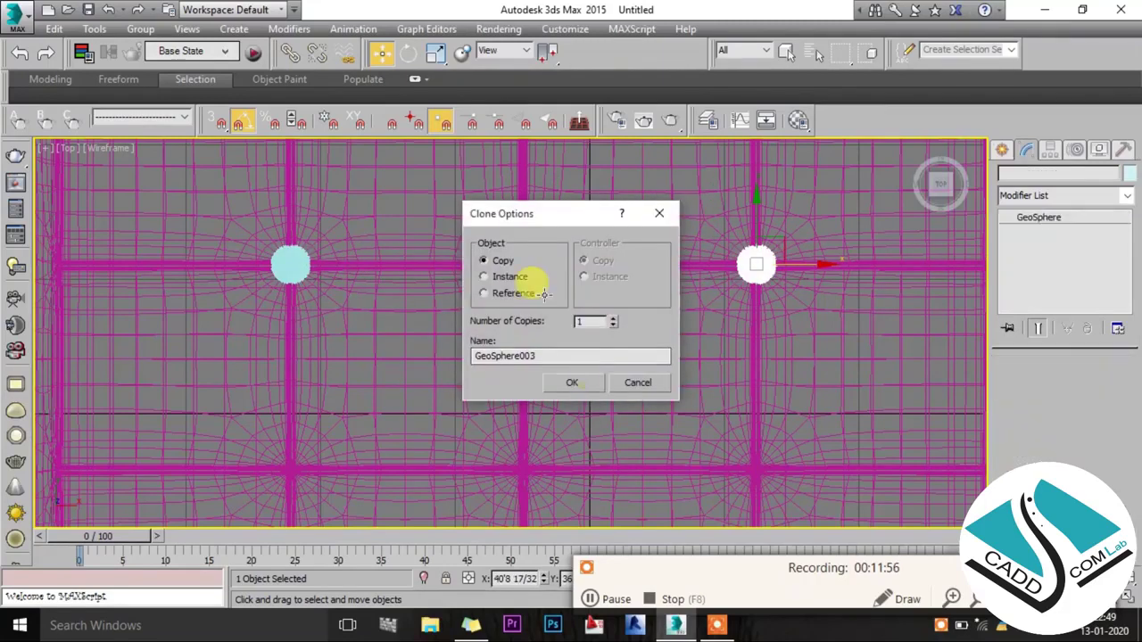
click(575, 382)
Select all three buttons and copy them down into a second row.
ctrl+click(529, 263)
ctrl+click(291, 262)
scroll(423, 187, down, 2)
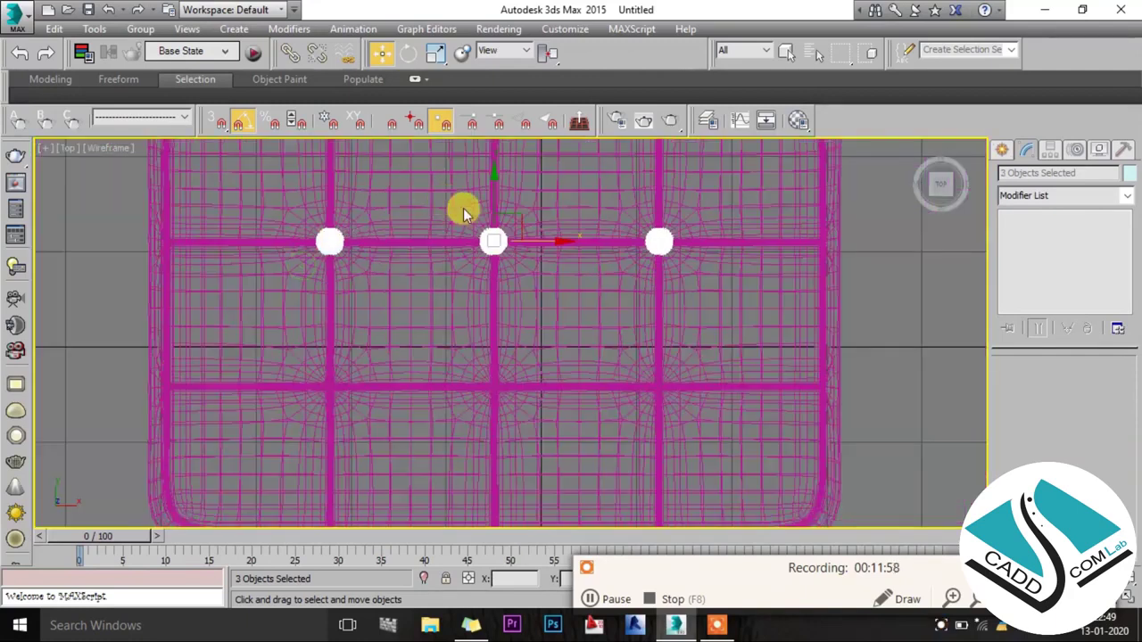
shift+drag(492, 191, 501, 337)
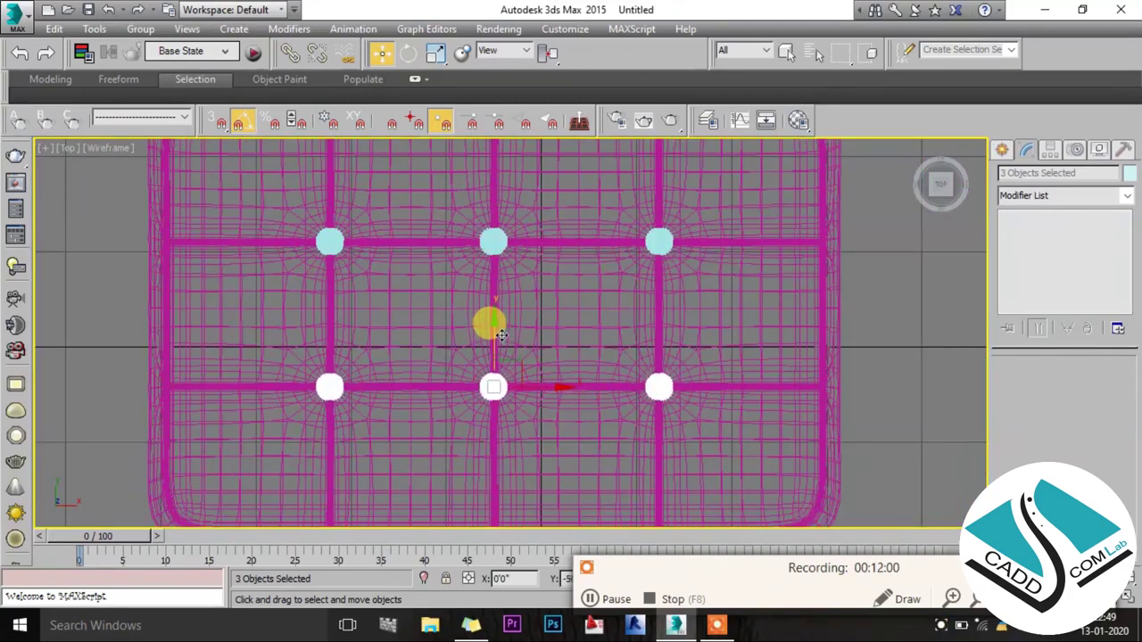
click(553, 380)
In Perspective, lower the three top-row buttons slightly into their tufts.
key(alt+w)
right_click(624, 372)
key(alt+w)
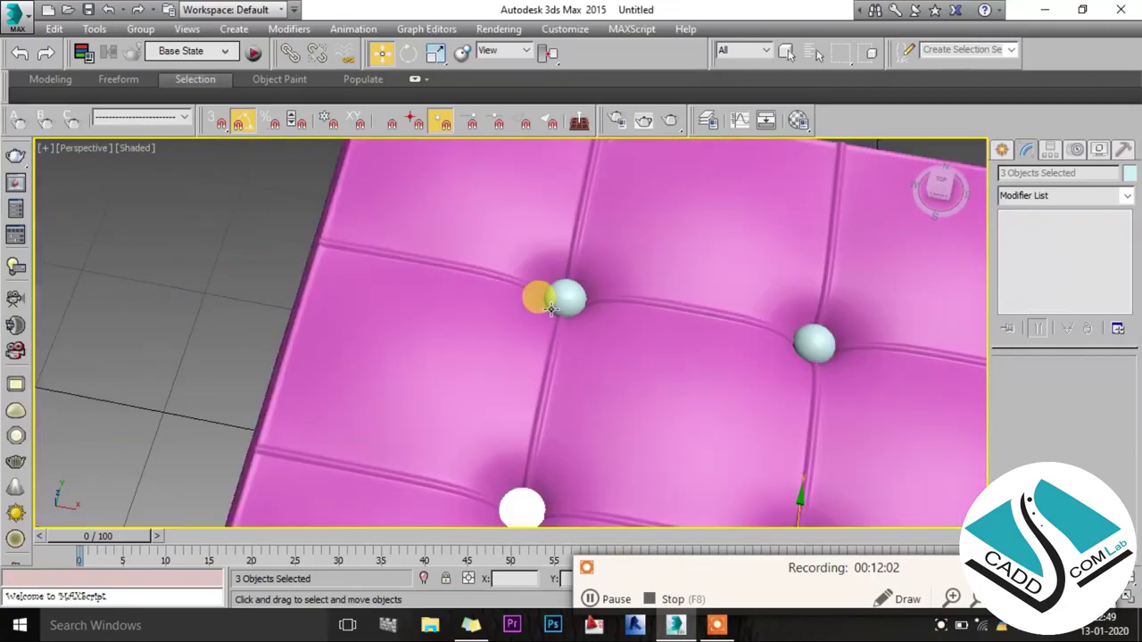
scroll(550, 308, down, 3)
alt+middle_drag(479, 294, 508, 224)
scroll(479, 334, up, 3)
scroll(493, 361, up, 2)
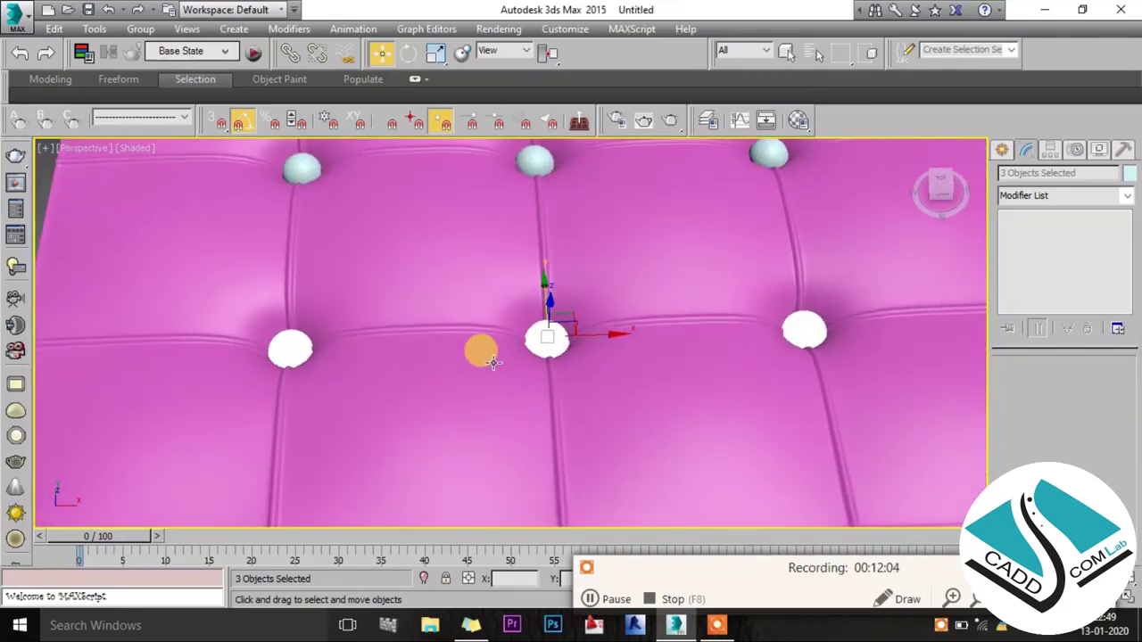
ctrl+click(303, 163)
ctrl+click(534, 163)
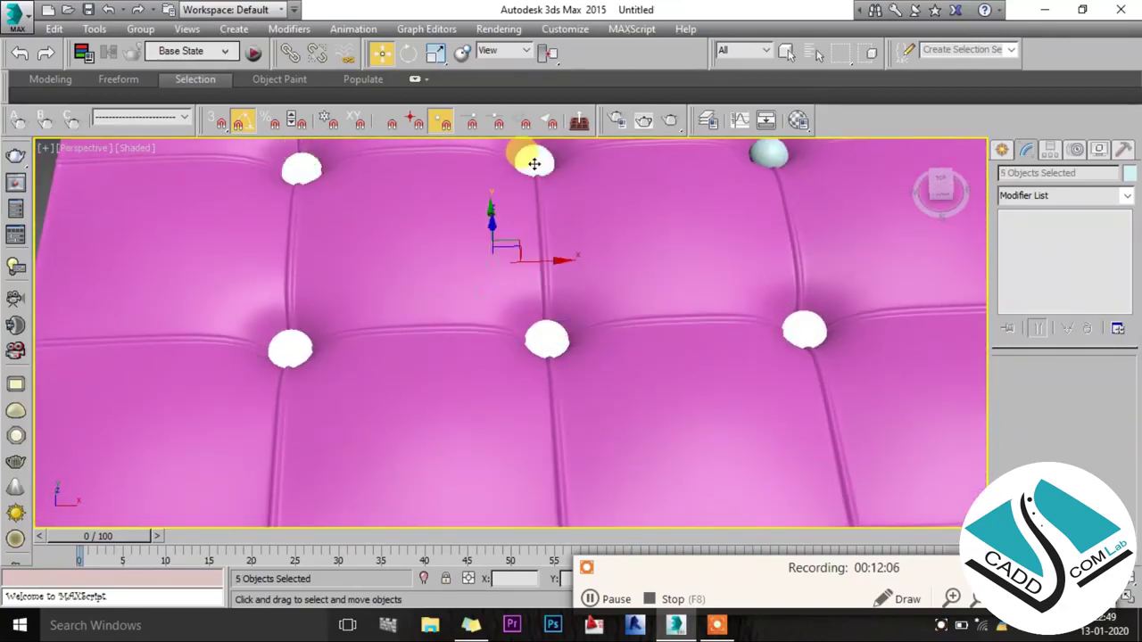
ctrl+click(775, 157)
drag(544, 206, 541, 214)
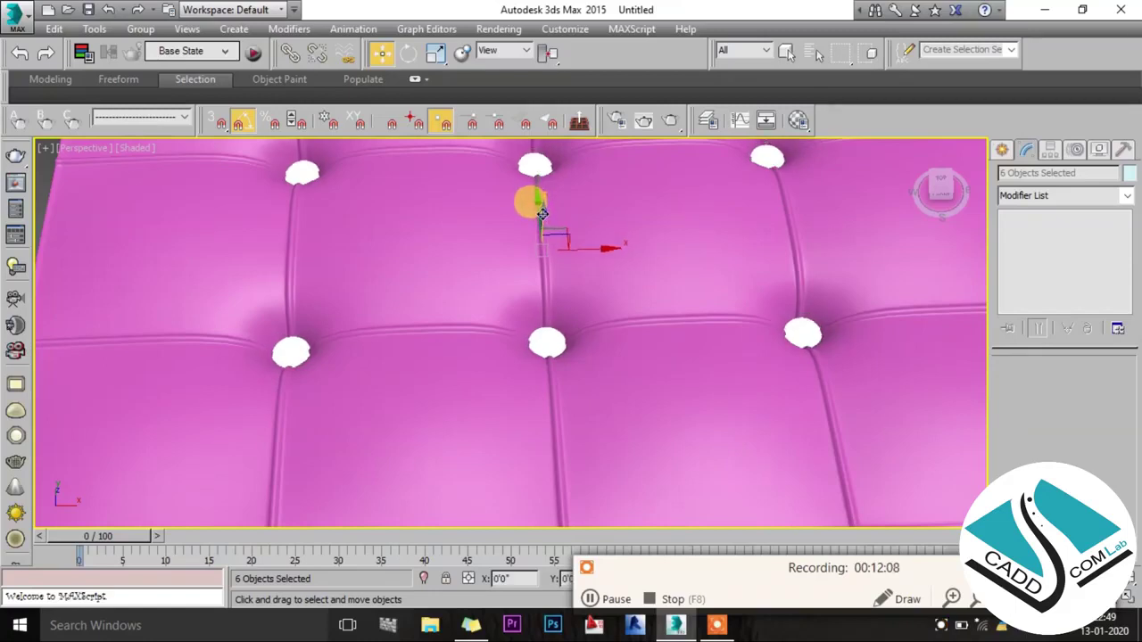
click(300, 204)
Orbit around the buttoned cushion and select the cushion.
alt+middle_drag(484, 199, 515, 218)
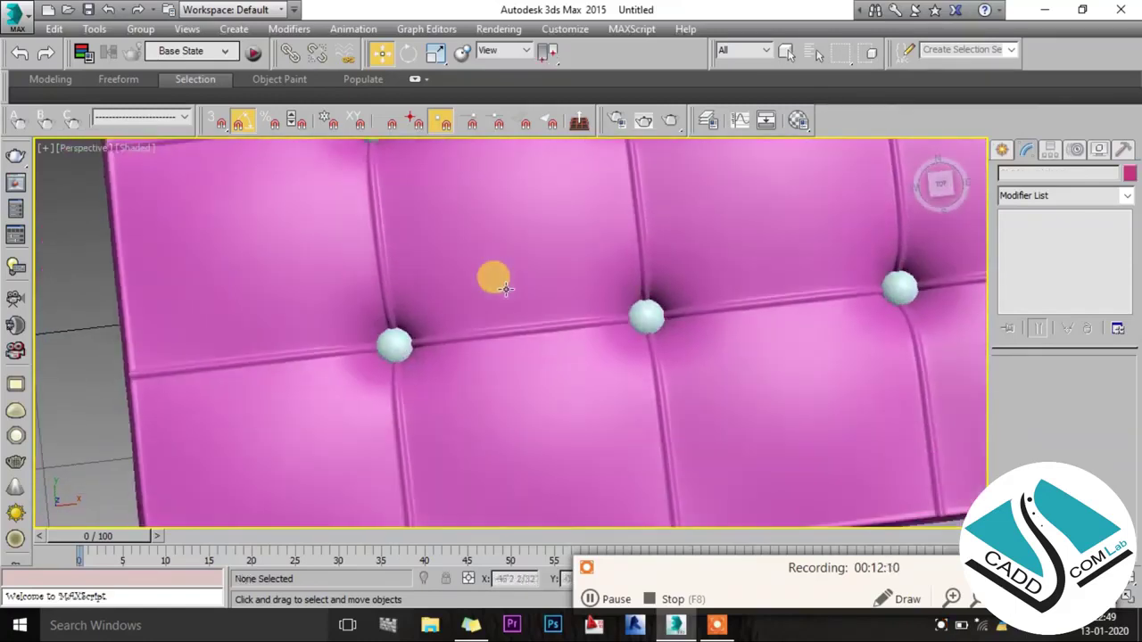
scroll(515, 218, down, 10)
scroll(568, 294, up, 5)
scroll(535, 241, up, 3)
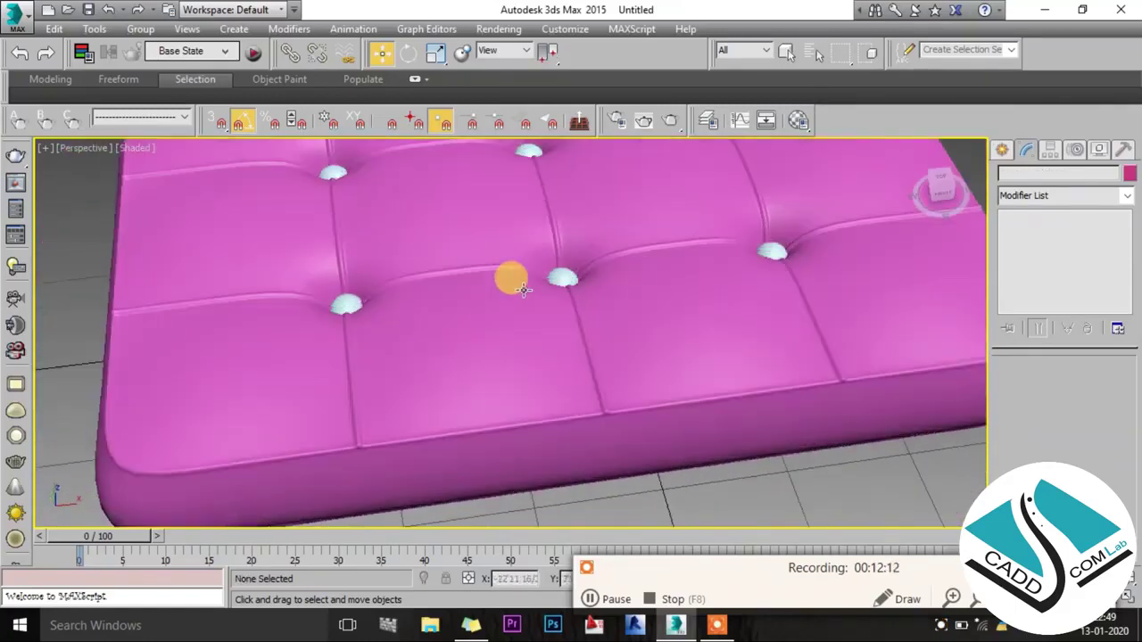
click(599, 202)
scroll(599, 202, up, 3)
scroll(633, 239, down, 1)
Raise the cushion's TurboSmooth Iterations from 2 to 3.
scroll(633, 239, up, 1)
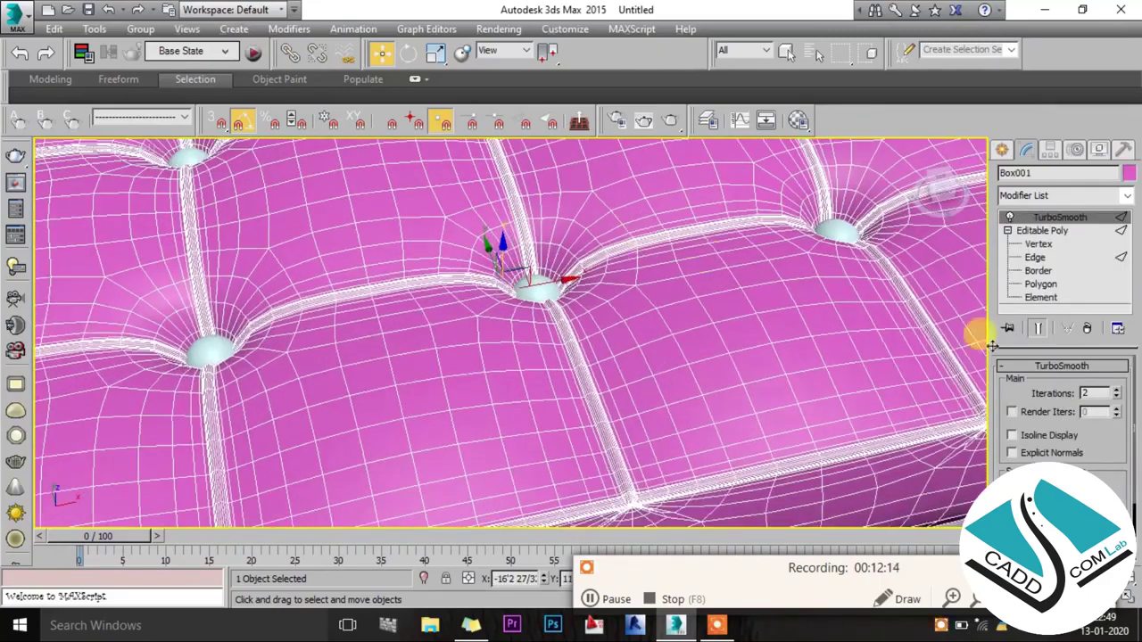
click(1116, 390)
click(727, 344)
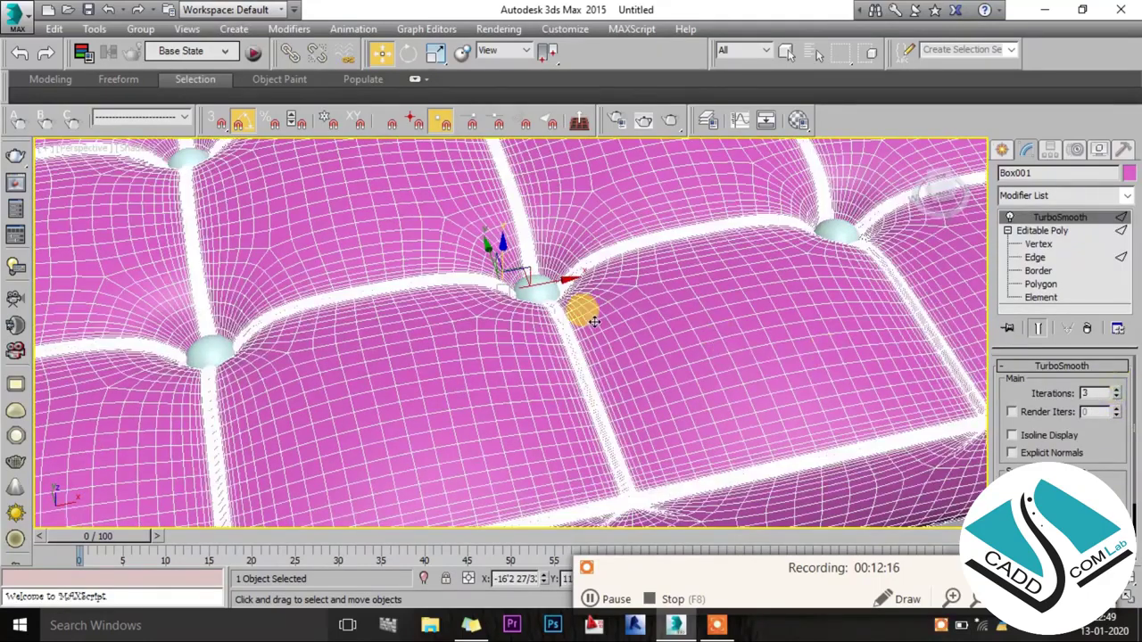
alt+middle_drag(594, 321, 603, 320)
Convert the cushion to an Editable Poly and pan across it.
right_click(641, 229)
mouse_move(704, 389)
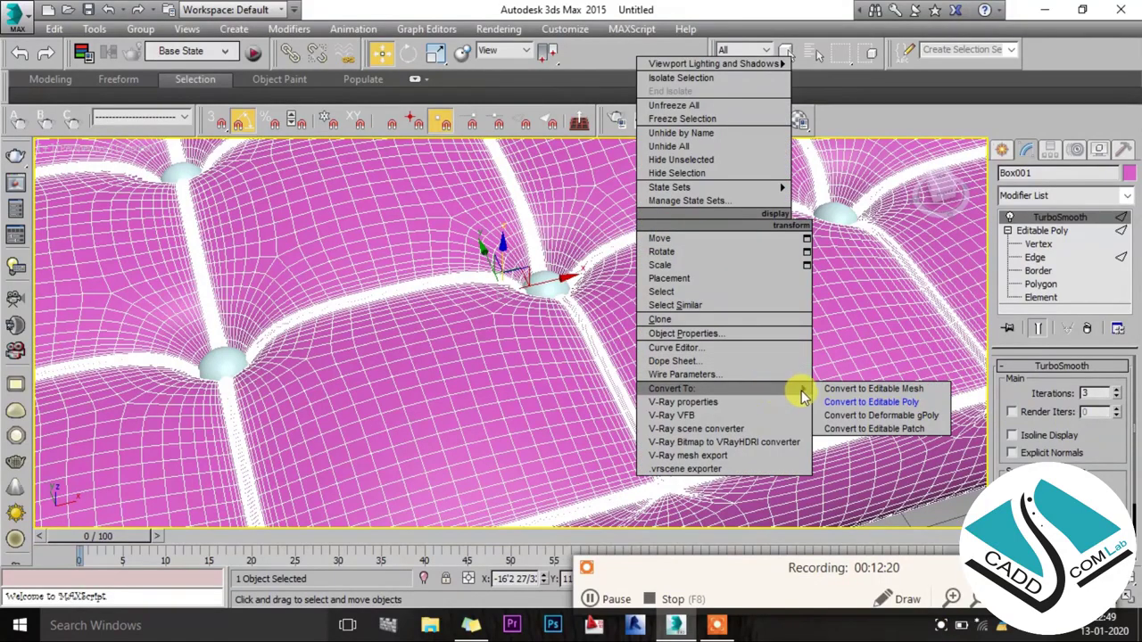
click(868, 403)
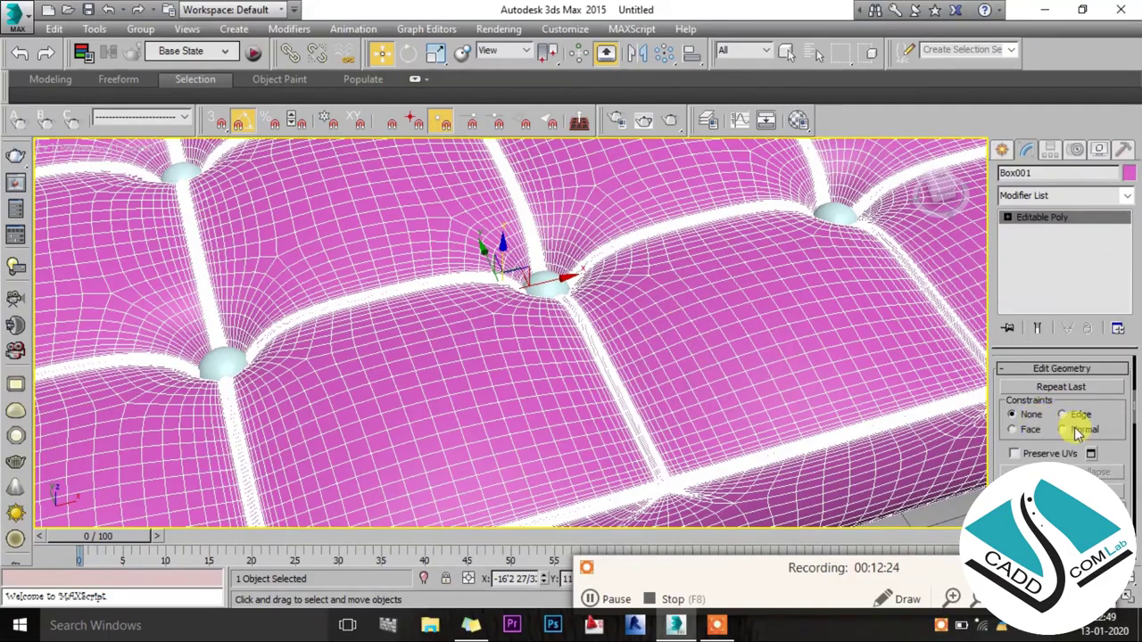
scroll(1061, 431, down, 1)
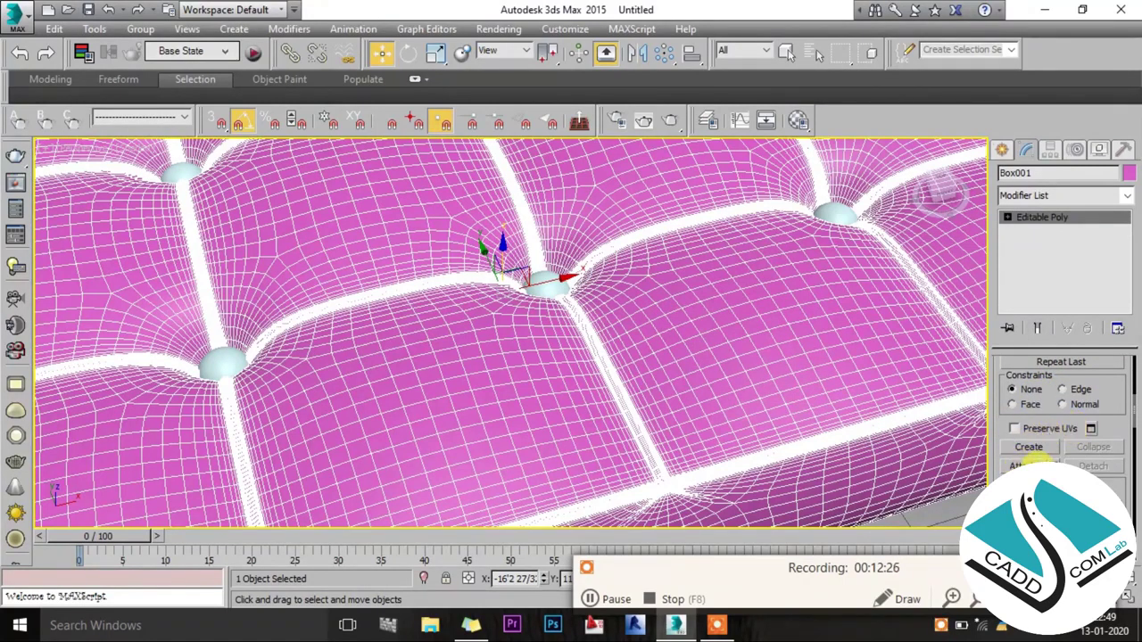
middle_drag(925, 390, 721, 372)
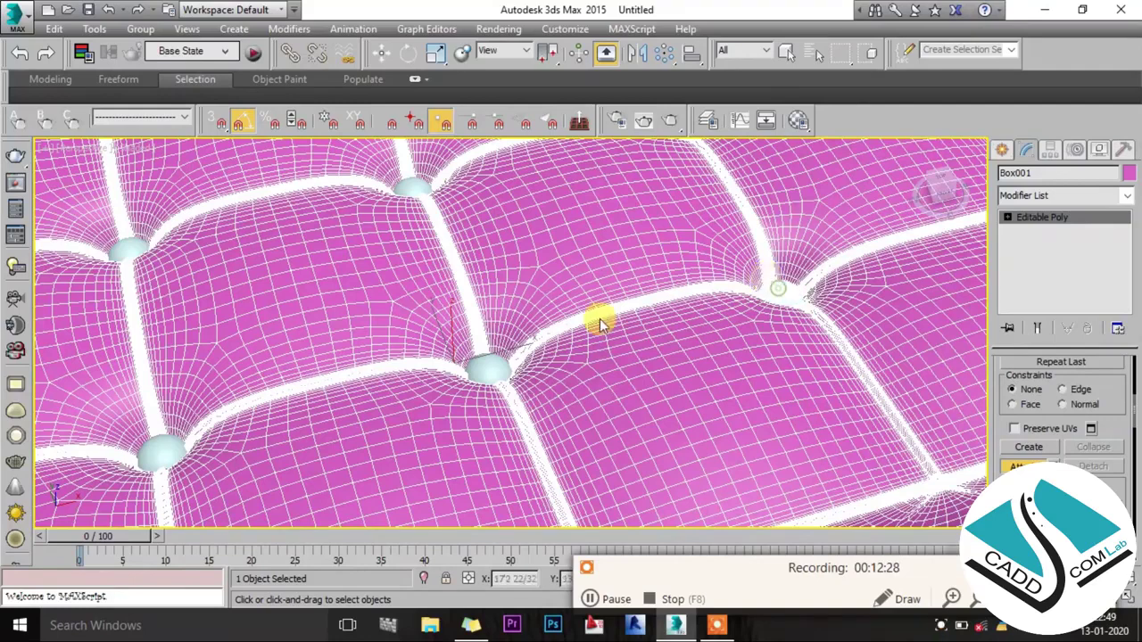
alt+middle_drag(273, 312, 363, 402)
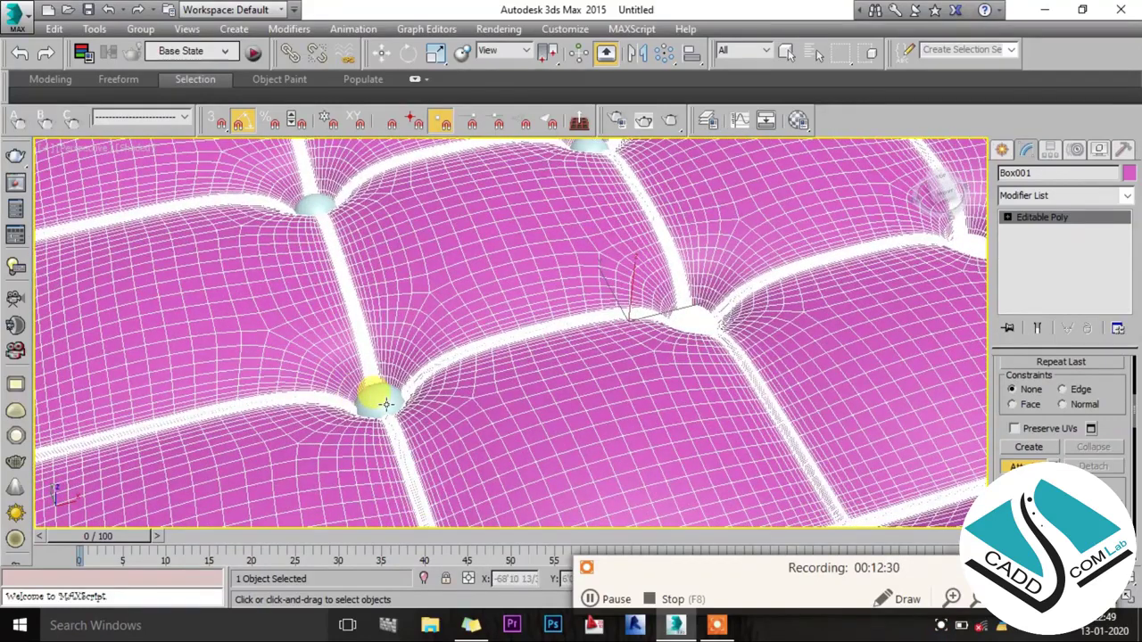
mouse_move(384, 242)
middle_down()
mouse_move(328, 354)
mouse_move(416, 326)
middle_up()
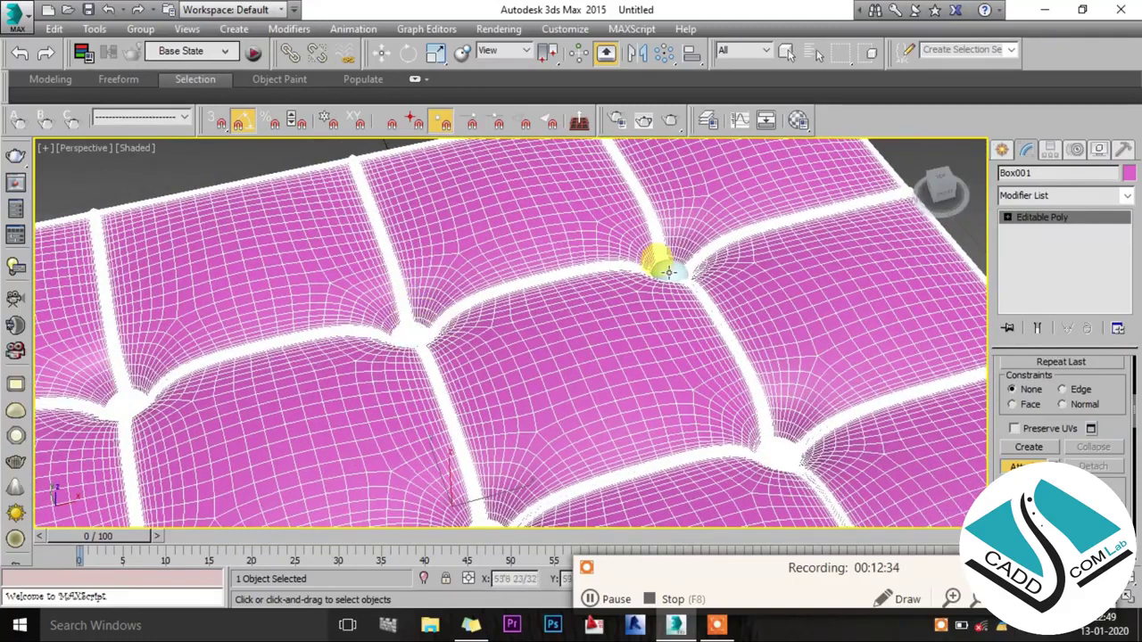
Orbit out to see the whole cushion and reselect it.
click(1001, 150)
click(942, 160)
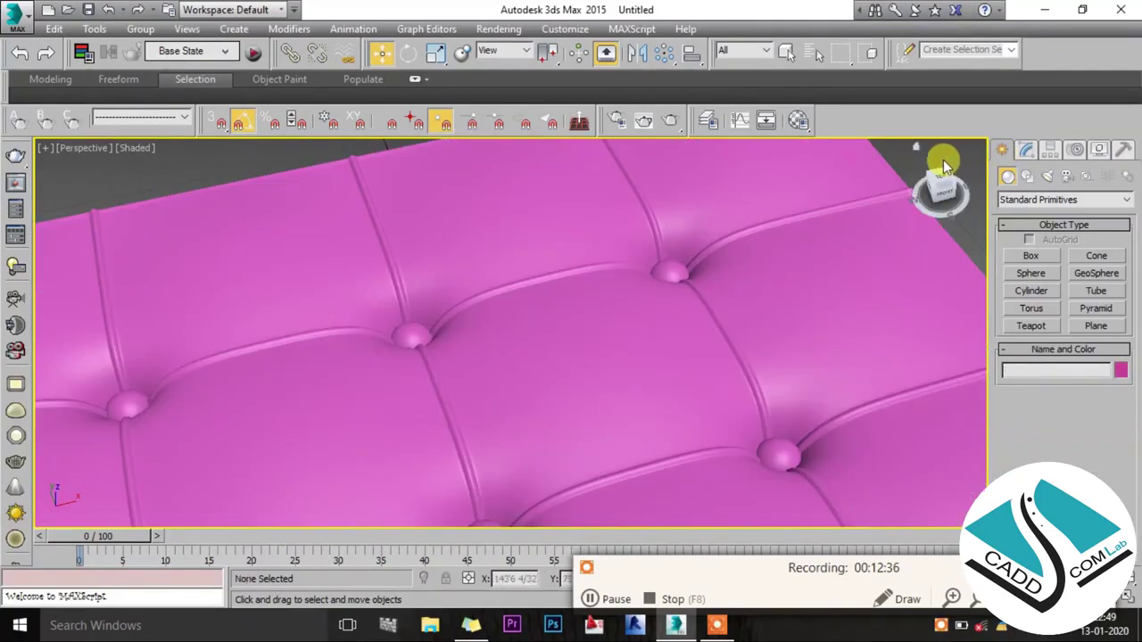
scroll(529, 212, down, 5)
mouse_move(528, 211)
alt+middle_down()
mouse_move(544, 384)
mouse_move(530, 296)
mouse_move(536, 319)
mouse_move(522, 306)
mouse_move(548, 271)
mouse_move(544, 283)
alt+middle_up()
click(543, 294)
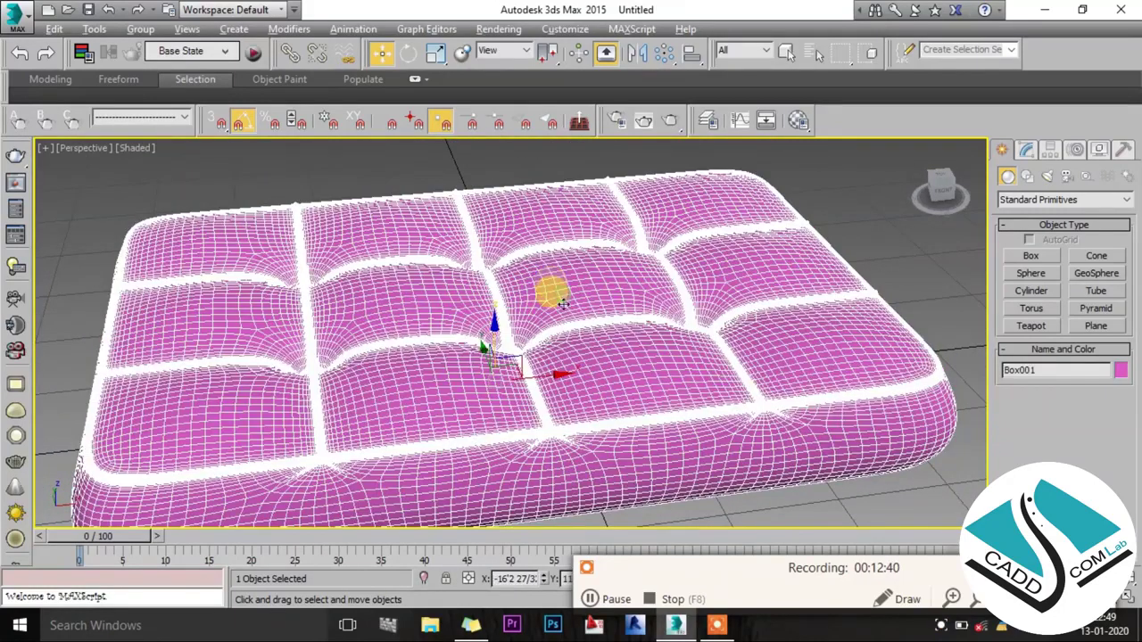
Add an FFD(box) 4x4x4 modifier to the cushion and enter its Control Points level.
click(1026, 150)
click(1055, 198)
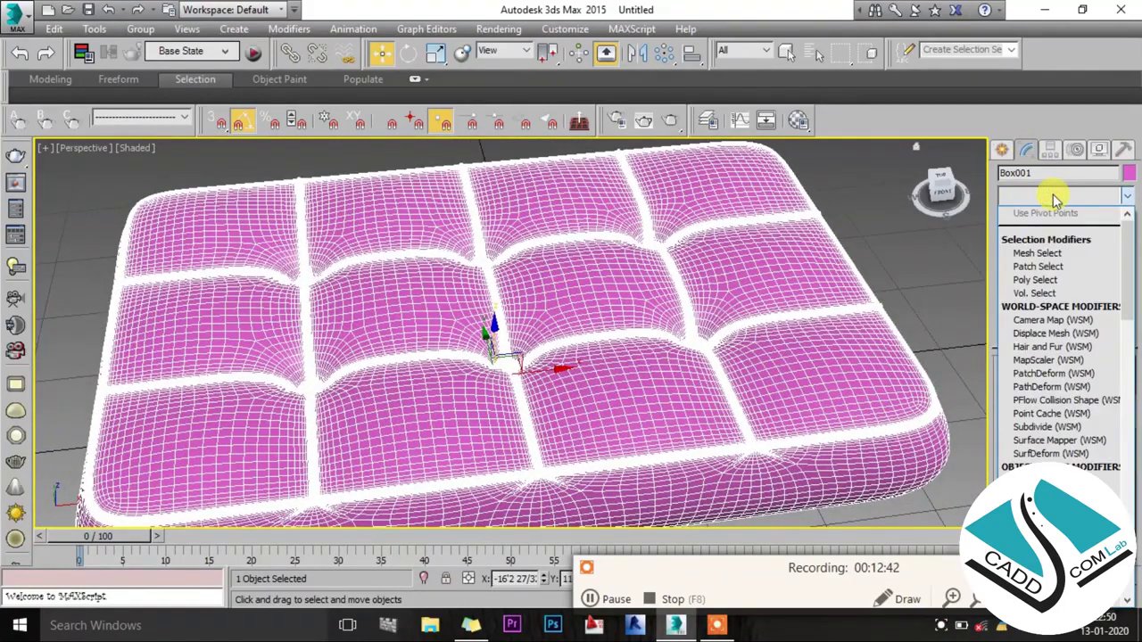
text(f)
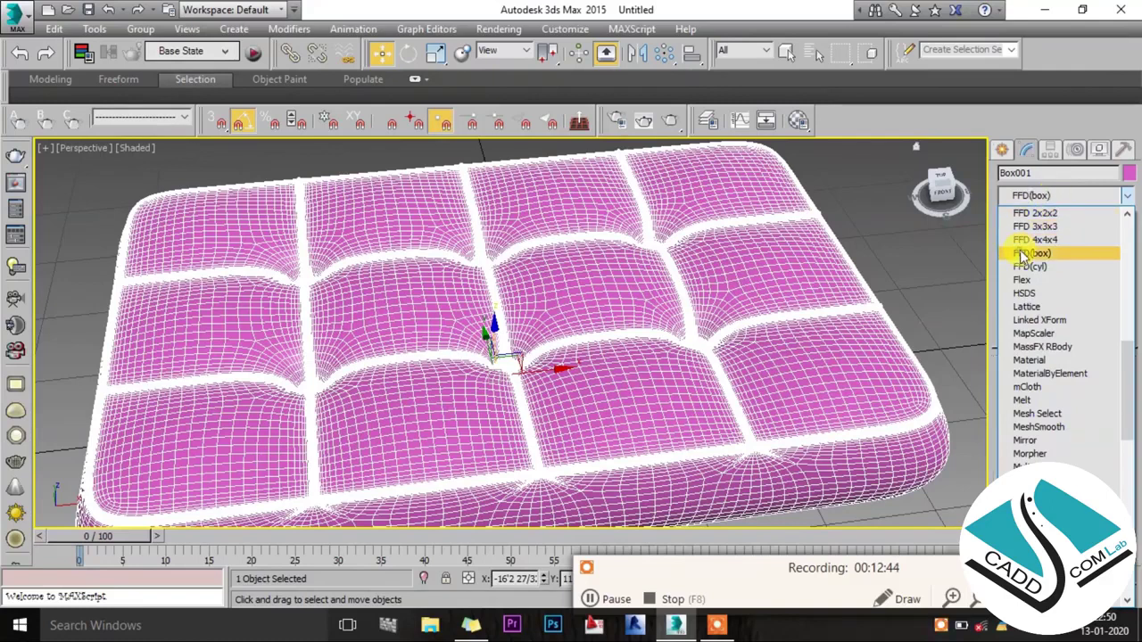
click(1032, 254)
click(1024, 217)
click(1053, 232)
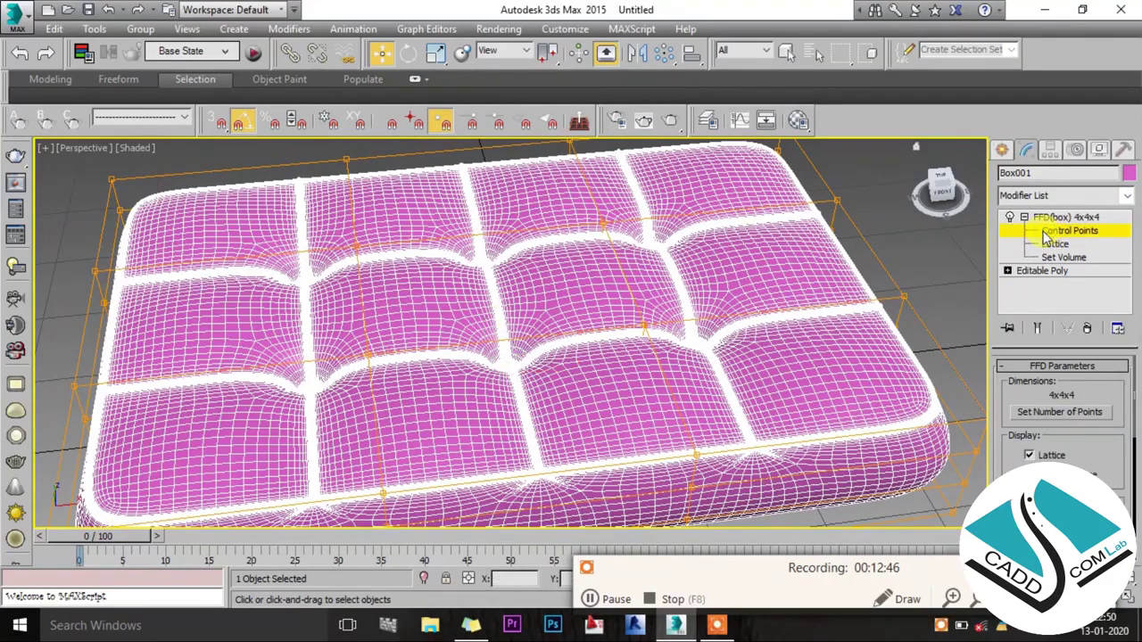
In Front view, raise the top-centre lattice control points to even the top.
key(alt+w)
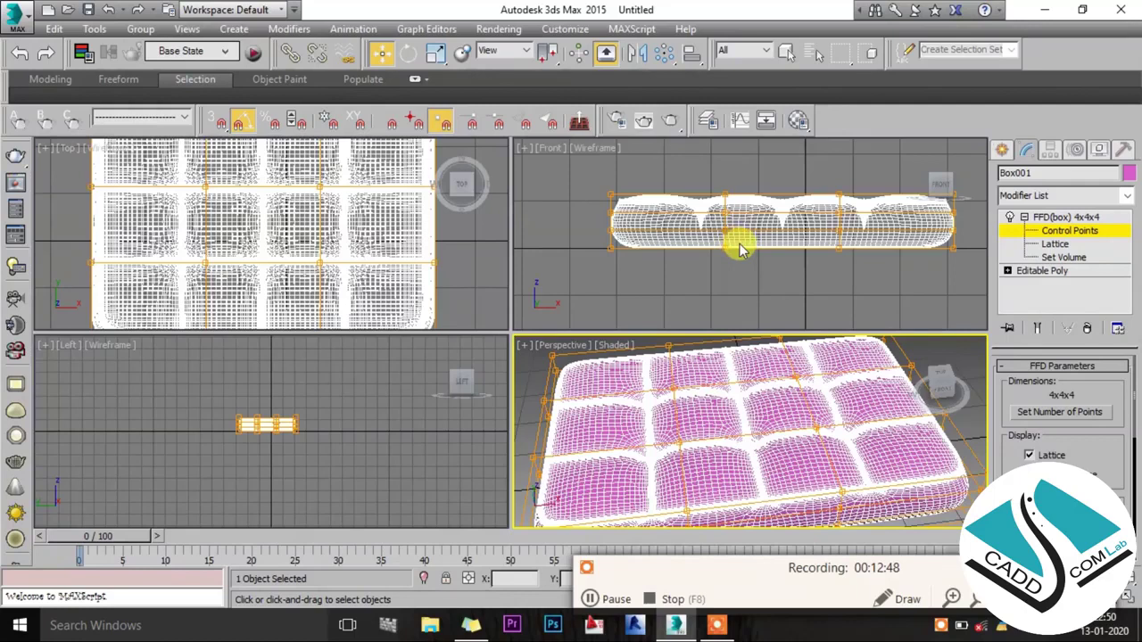
key(alt+w)
scroll(473, 251, up, 2)
click(455, 257)
drag(454, 217, 446, 189)
middle_drag(722, 210, 484, 250)
drag(496, 252, 566, 310)
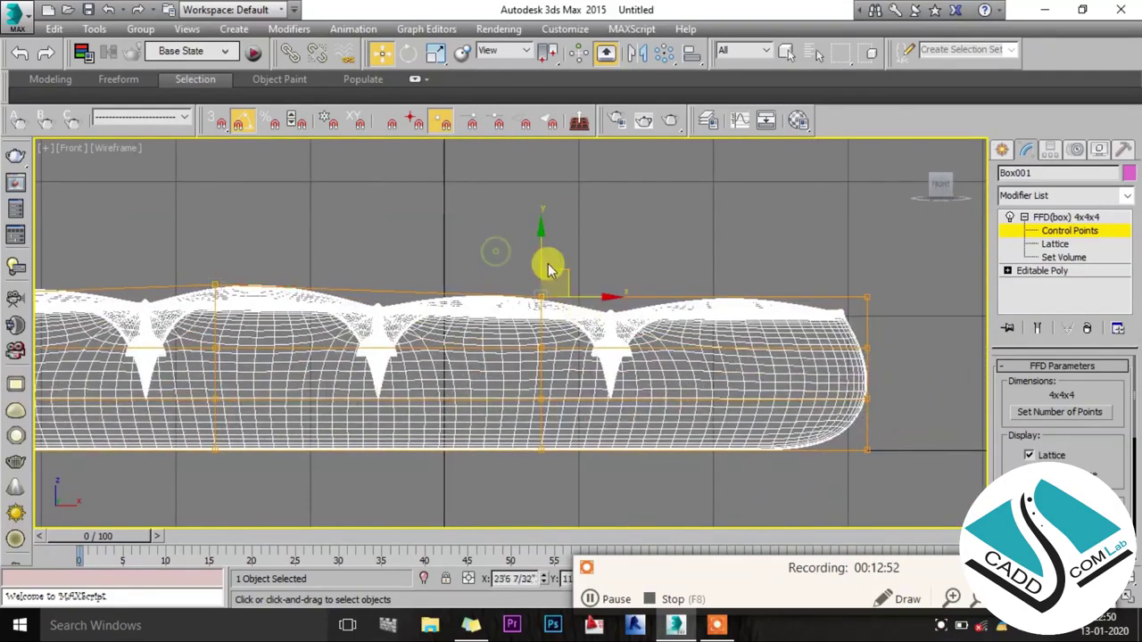
drag(535, 249, 536, 238)
Raise the top-left lattice control point as well.
drag(881, 286, 856, 262)
middle_drag(658, 280, 887, 257)
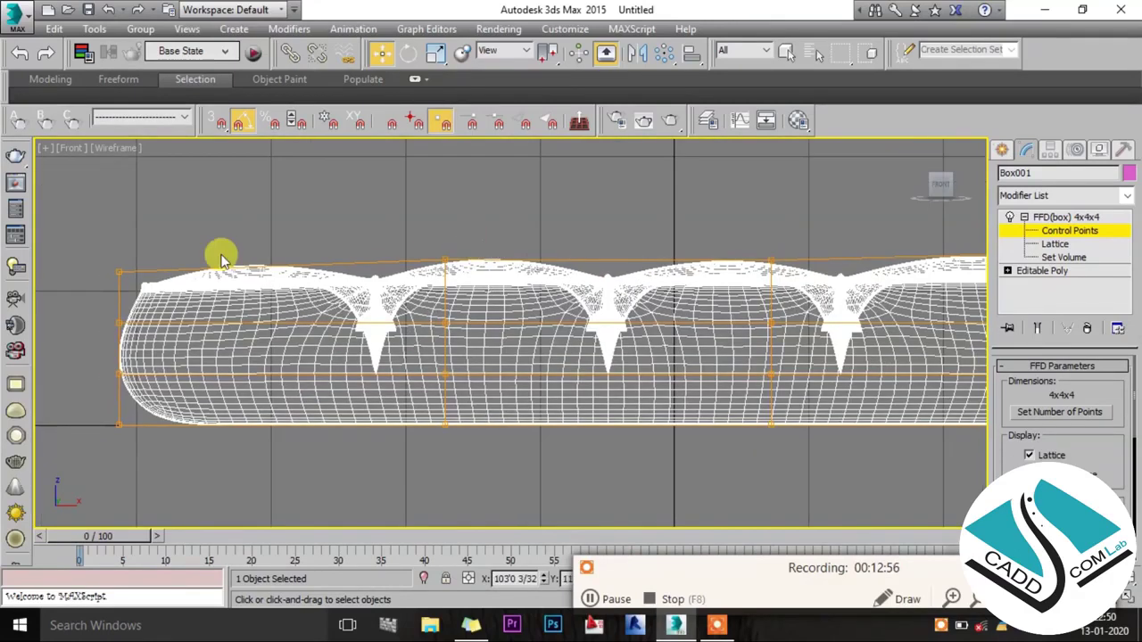
click(118, 267)
drag(107, 230, 107, 212)
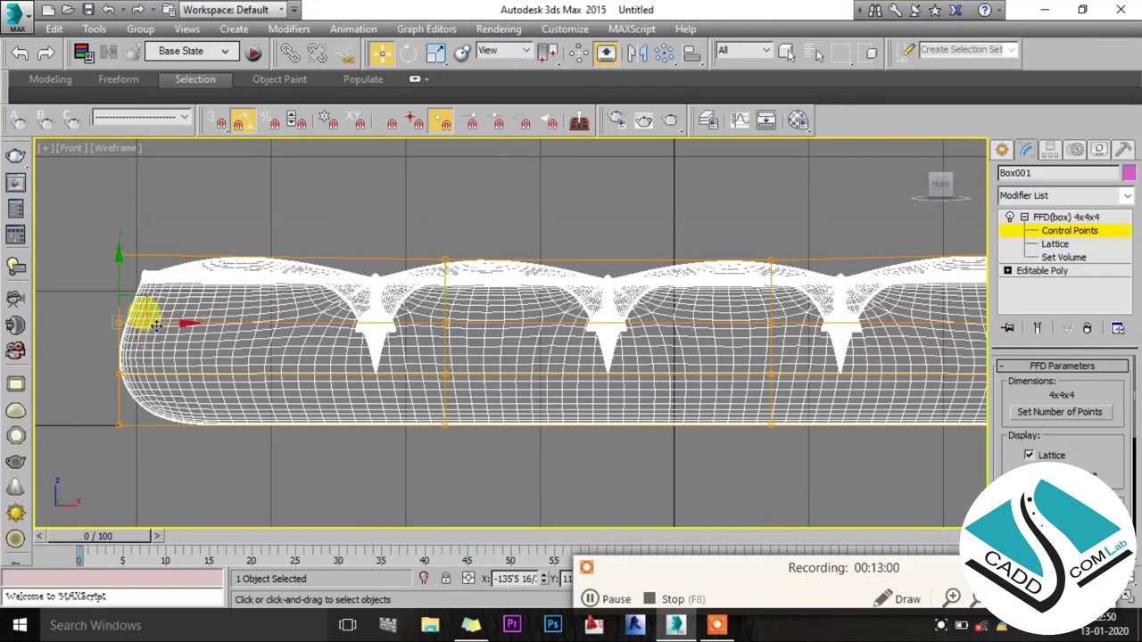
Inspect the reshaped cushion in Perspective and reselect it.
key(p)
mouse_move(476, 437)
alt+middle_down()
mouse_move(535, 395)
mouse_move(547, 356)
mouse_move(535, 348)
mouse_move(1002, 173)
alt+middle_up()
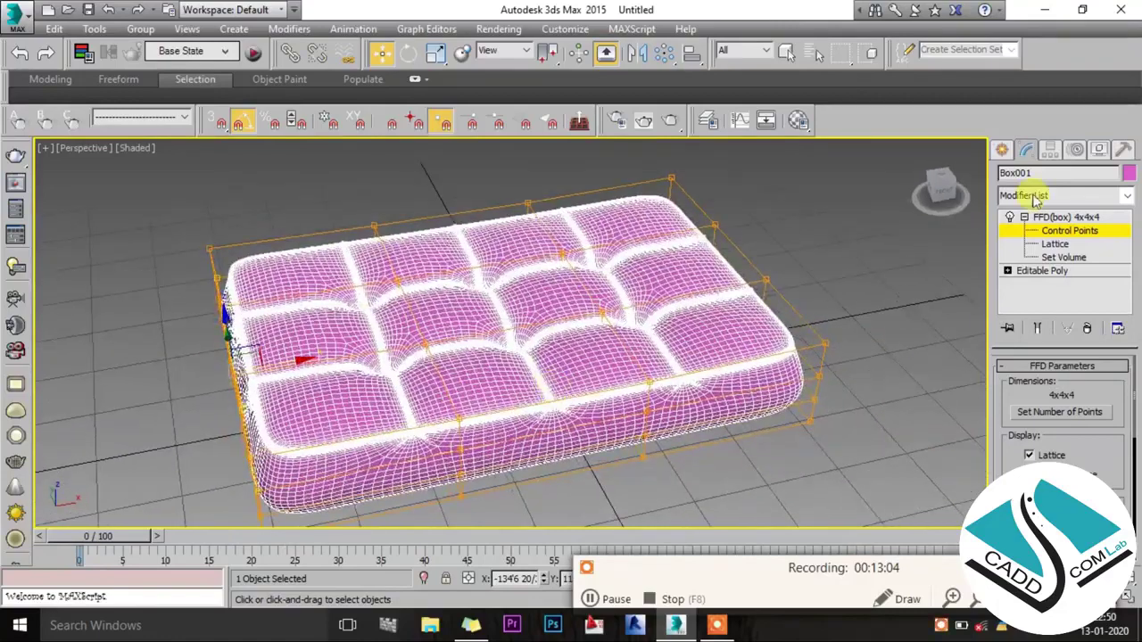
click(1001, 149)
alt+middle_drag(746, 324, 564, 353)
alt+click(564, 352)
mouse_move(630, 289)
alt+middle_down()
mouse_move(638, 237)
mouse_move(667, 265)
mouse_move(657, 158)
mouse_move(579, 295)
mouse_move(597, 297)
mouse_move(553, 258)
mouse_move(579, 324)
mouse_move(594, 252)
mouse_move(660, 270)
alt+middle_up()
click(579, 324)
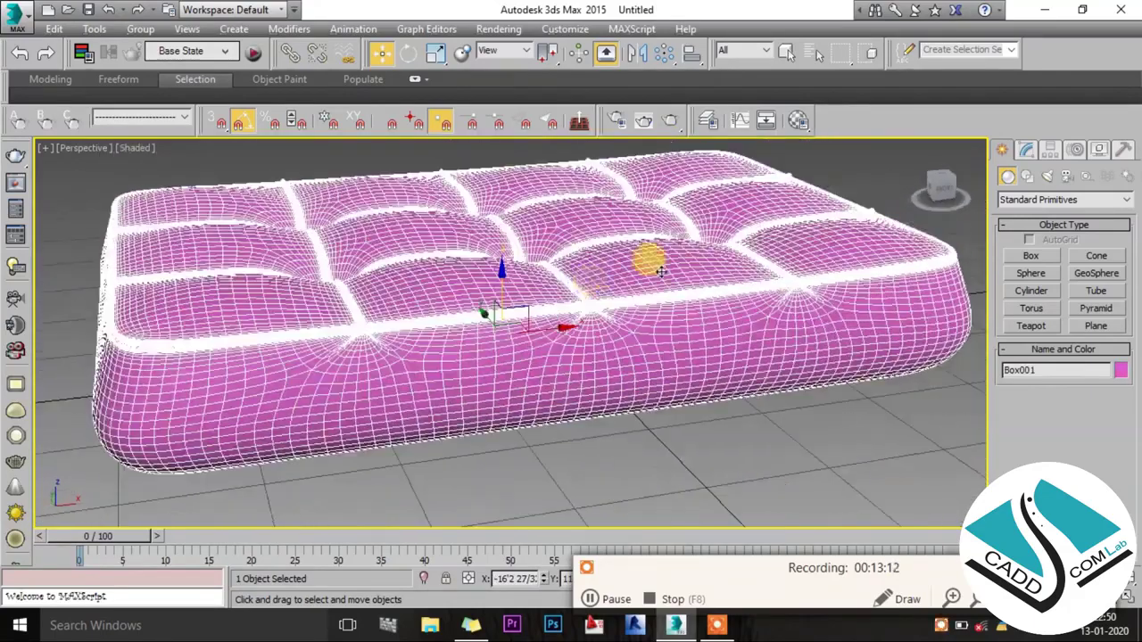
click(1026, 149)
Add a Symmetry modifier to the cushion and enter its Mirror sub-object level.
click(1065, 201)
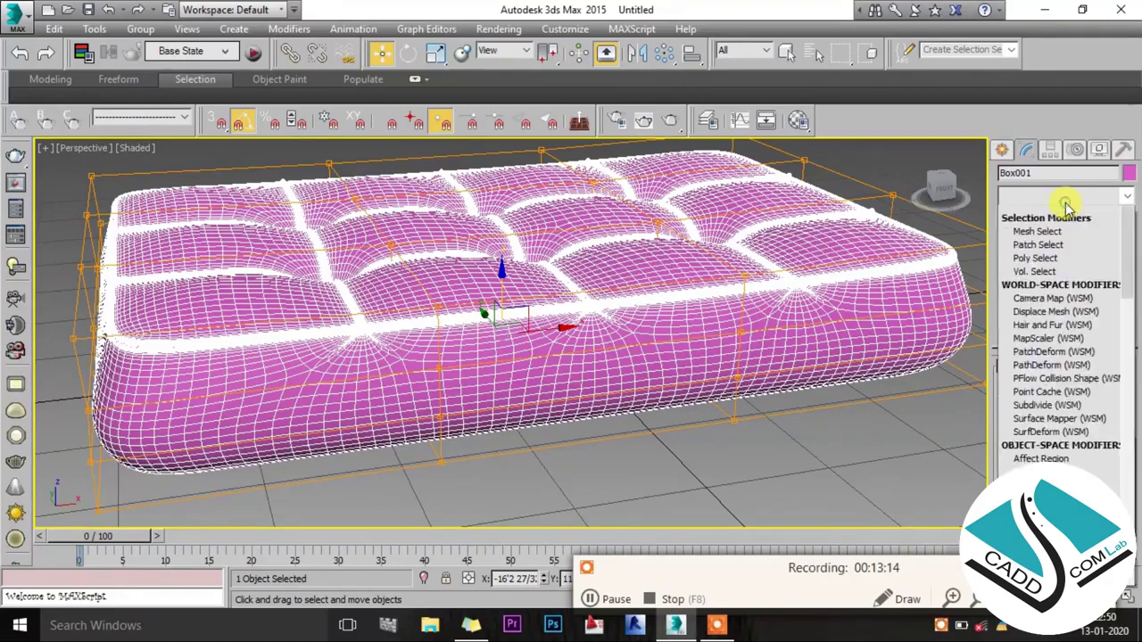
text(sym)
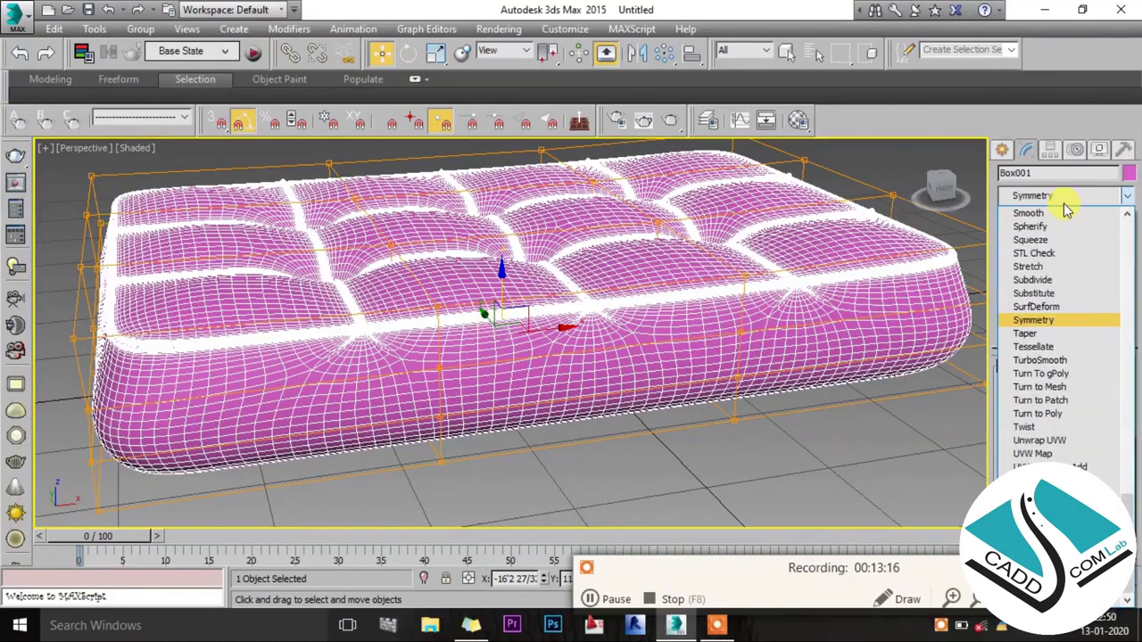
click(1045, 320)
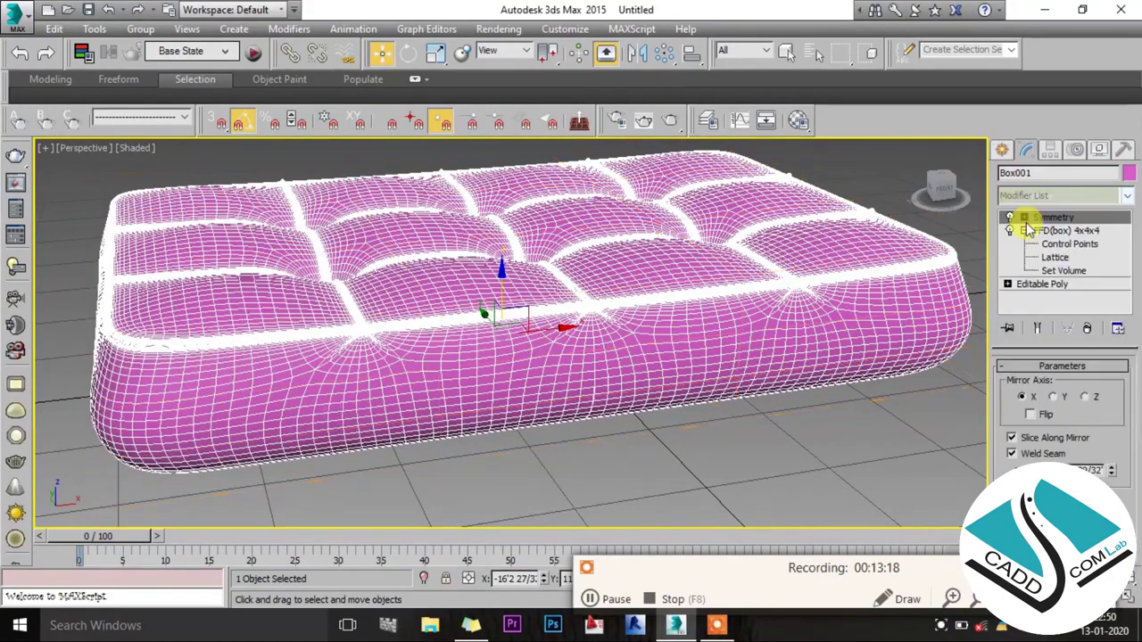
click(1025, 218)
click(1058, 234)
click(1039, 415)
In Front view, set Mirror Axis to Z, uncheck Flip, and shift the mirror plane.
key(alt+w)
click(739, 259)
key(alt+w)
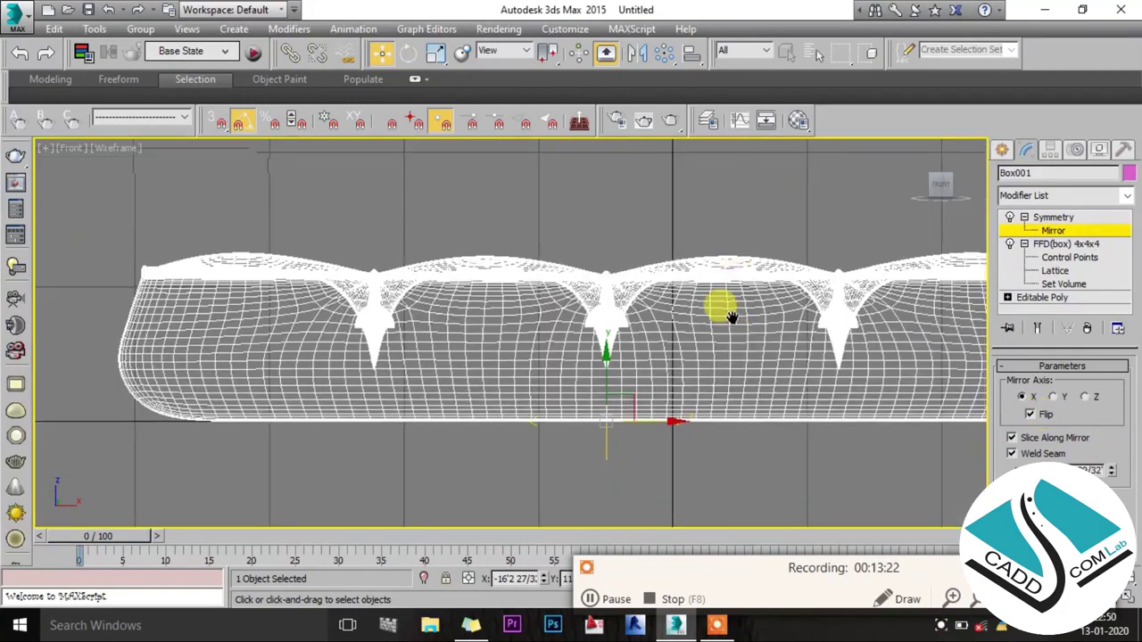
middle_drag(729, 317, 731, 242)
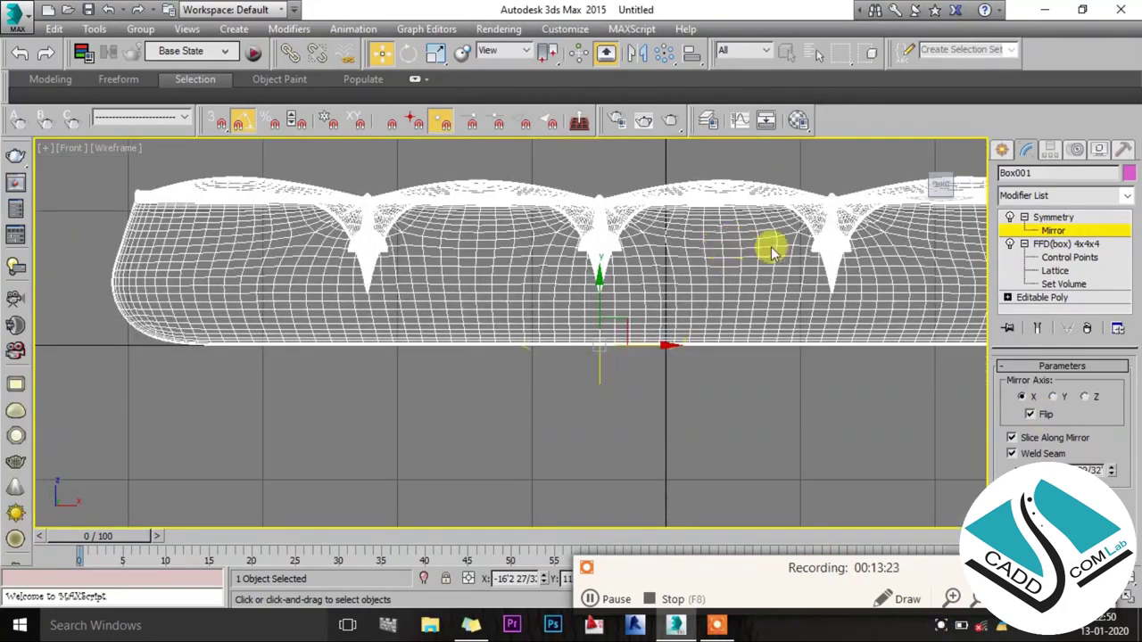
click(1056, 398)
click(1086, 399)
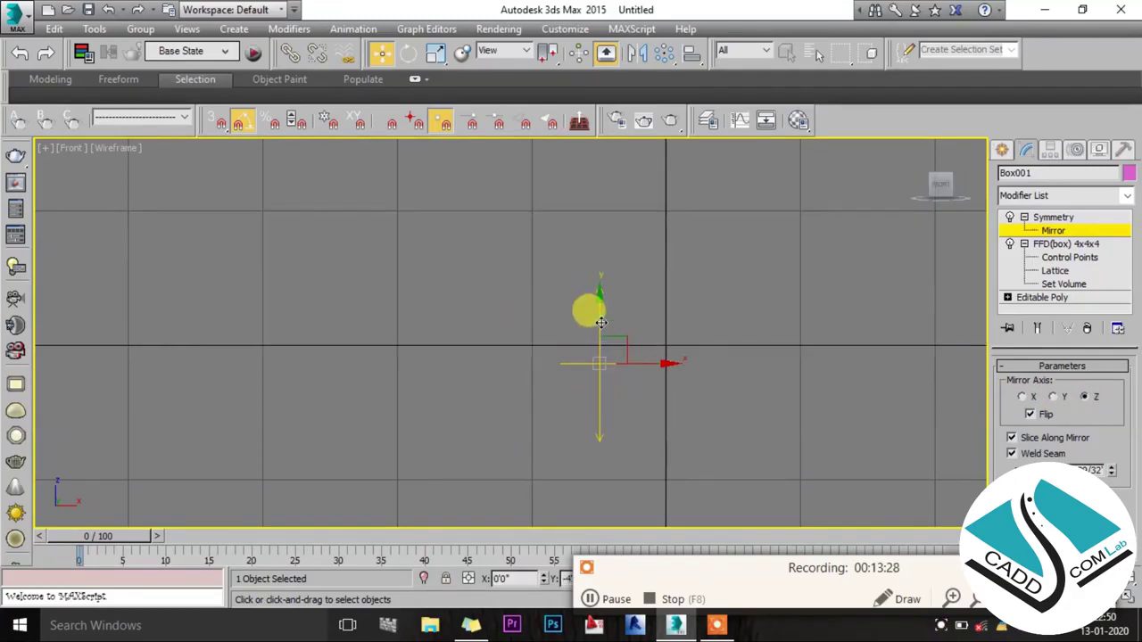
drag(599, 312, 598, 357)
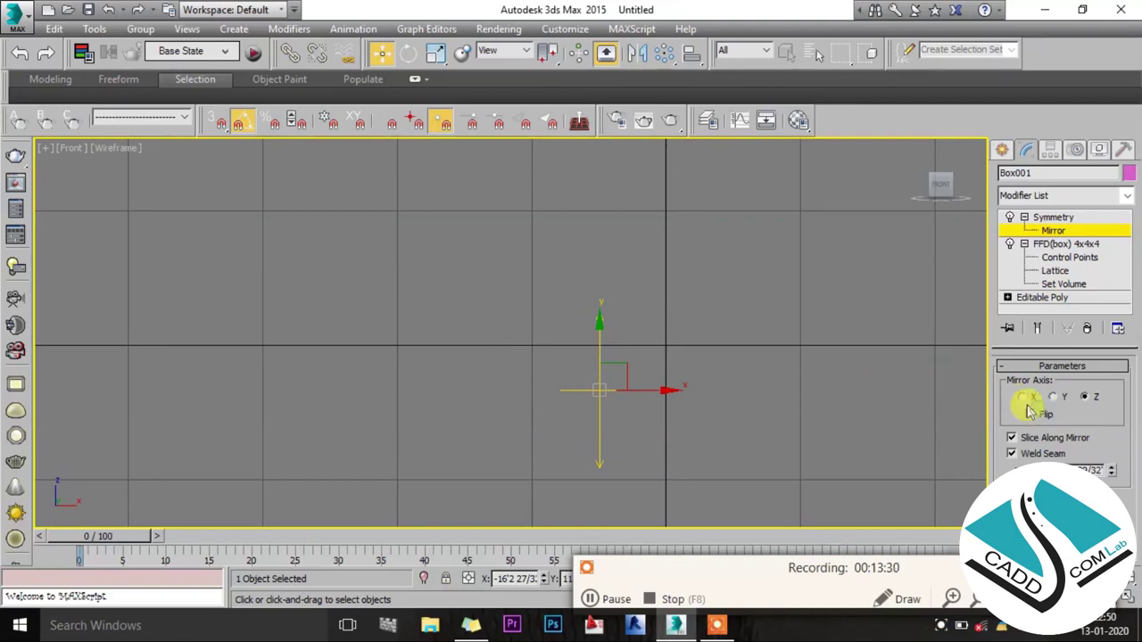
click(1030, 414)
drag(599, 343, 596, 272)
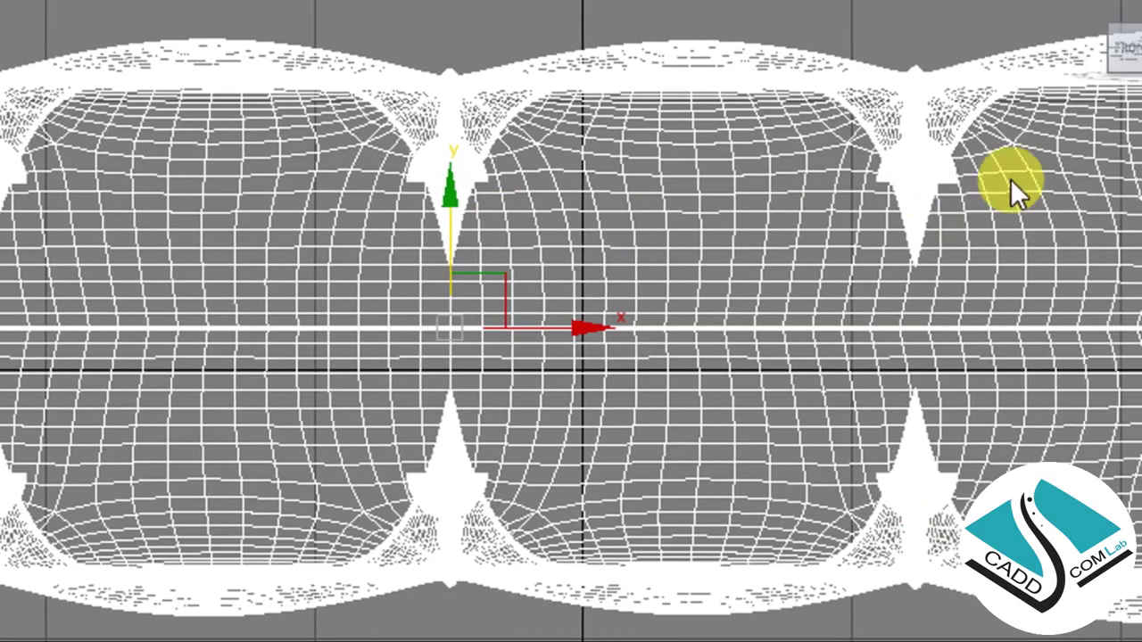
Nudge the mirror plane up so the two cushion halves meet.
click(973, 132)
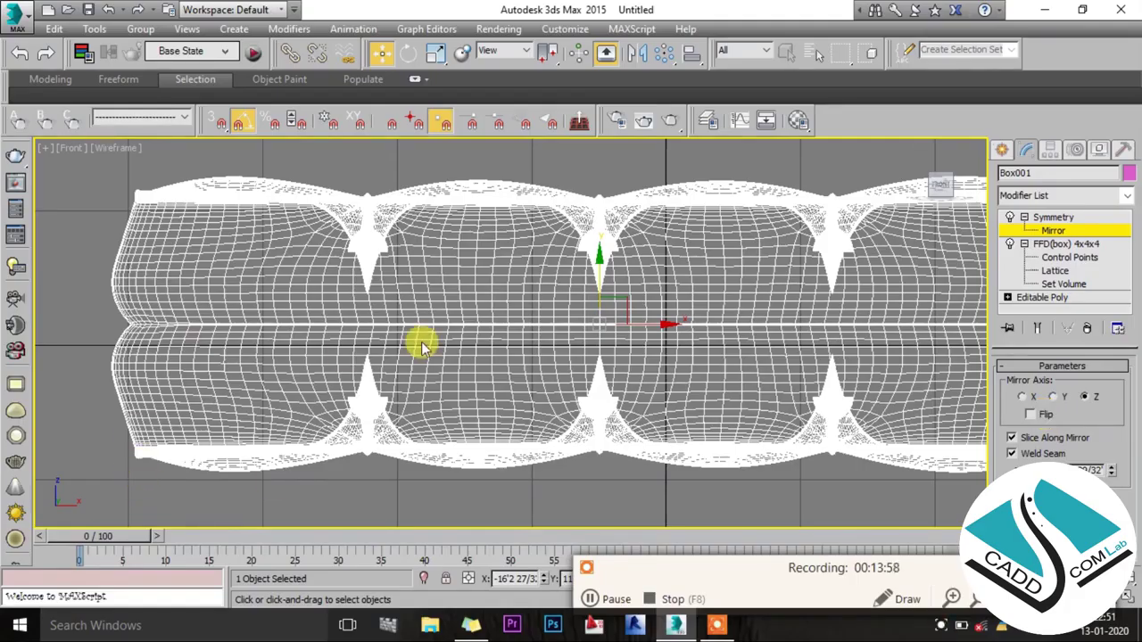
mouse_move(603, 275)
mouse_down()
mouse_move(594, 241)
mouse_move(541, 224)
mouse_up()
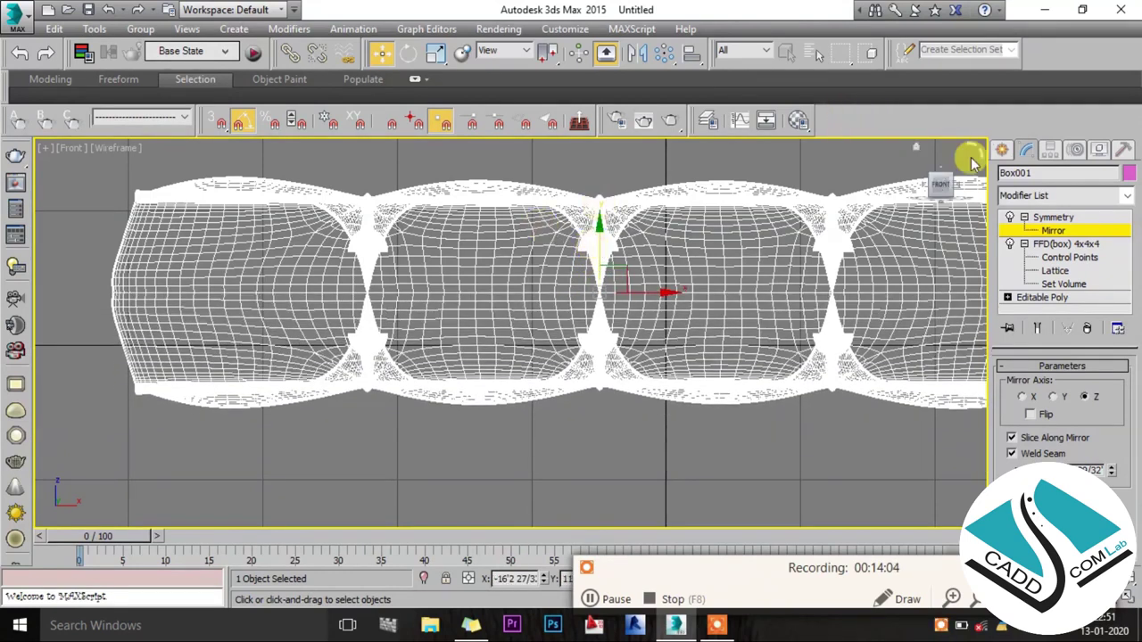
click(1003, 150)
key(alt+w)
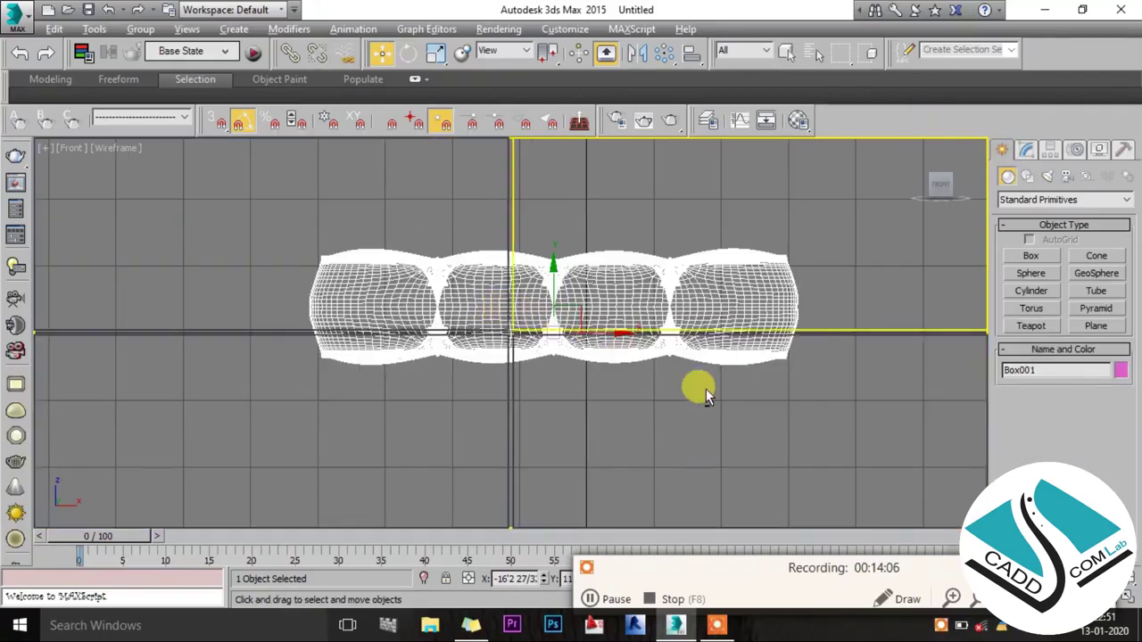
Orbit the maximized Perspective view around the double-sided cushion.
click(696, 388)
key(alt+w)
mouse_move(694, 397)
alt+middle_down()
mouse_move(688, 446)
mouse_move(655, 449)
mouse_move(663, 313)
mouse_move(705, 384)
mouse_move(780, 362)
mouse_move(764, 311)
mouse_move(684, 367)
mouse_move(620, 276)
mouse_move(594, 324)
mouse_move(657, 344)
mouse_move(665, 204)
mouse_move(650, 298)
mouse_move(668, 359)
mouse_move(808, 374)
mouse_move(741, 268)
mouse_move(643, 354)
mouse_move(530, 354)
mouse_move(474, 327)
alt+middle_up()
click(655, 448)
click(620, 276)
key(r)
key(w)
click(657, 344)
Clone the cushion out to the right, then delete the copy.
click(555, 324)
shift+drag(448, 315, 888, 298)
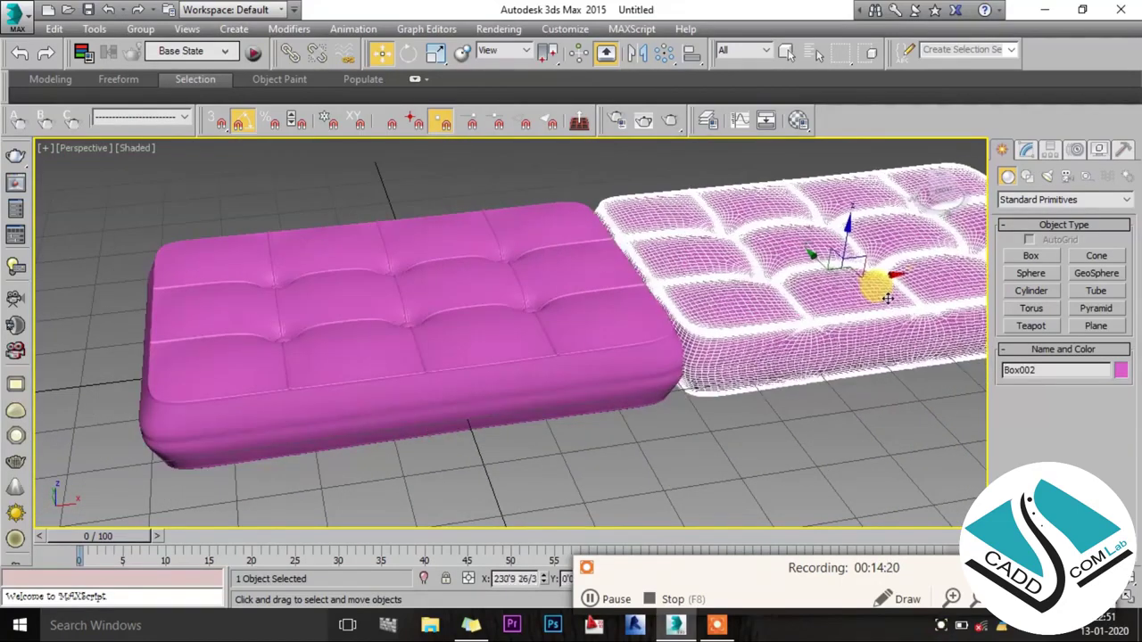
click(586, 381)
mouse_move(579, 311)
alt+middle_down()
mouse_move(576, 348)
mouse_move(556, 345)
mouse_move(565, 316)
alt+middle_up()
click(680, 276)
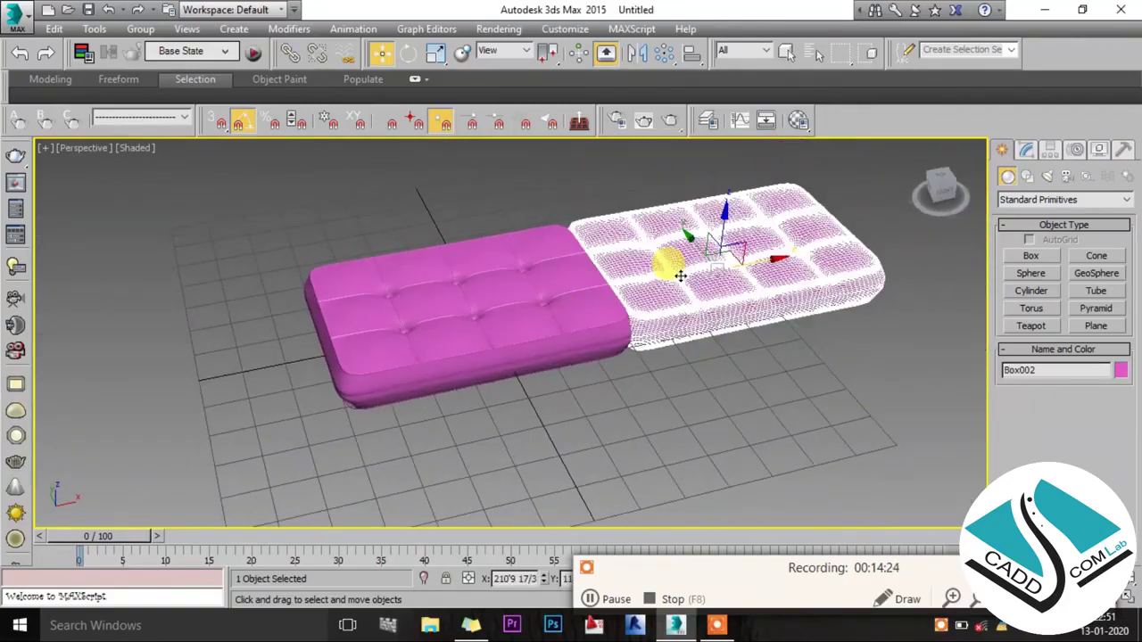
key(Delete)
Select the remaining cushion and maximize the Left view.
scroll(481, 319, up, 3)
click(439, 309)
scroll(585, 329, down, 1)
key(alt+w)
key(alt+w)
scroll(502, 351, up, 5)
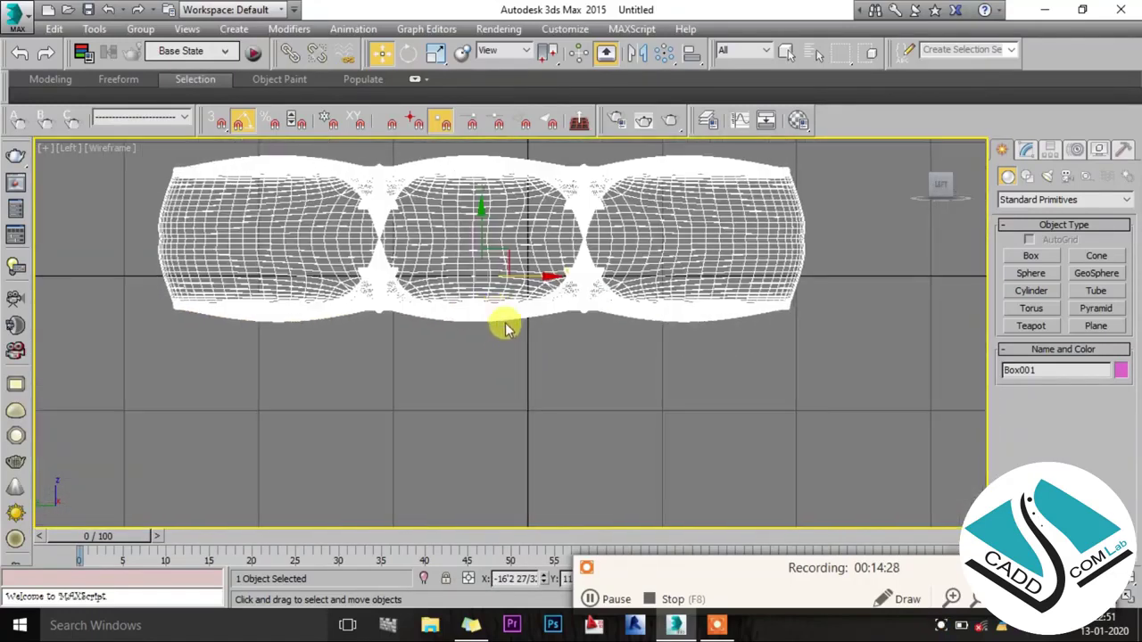
scroll(505, 324, down, 1)
Draw a three-point slanted leg line beneath the cushion in the Left view.
click(1027, 175)
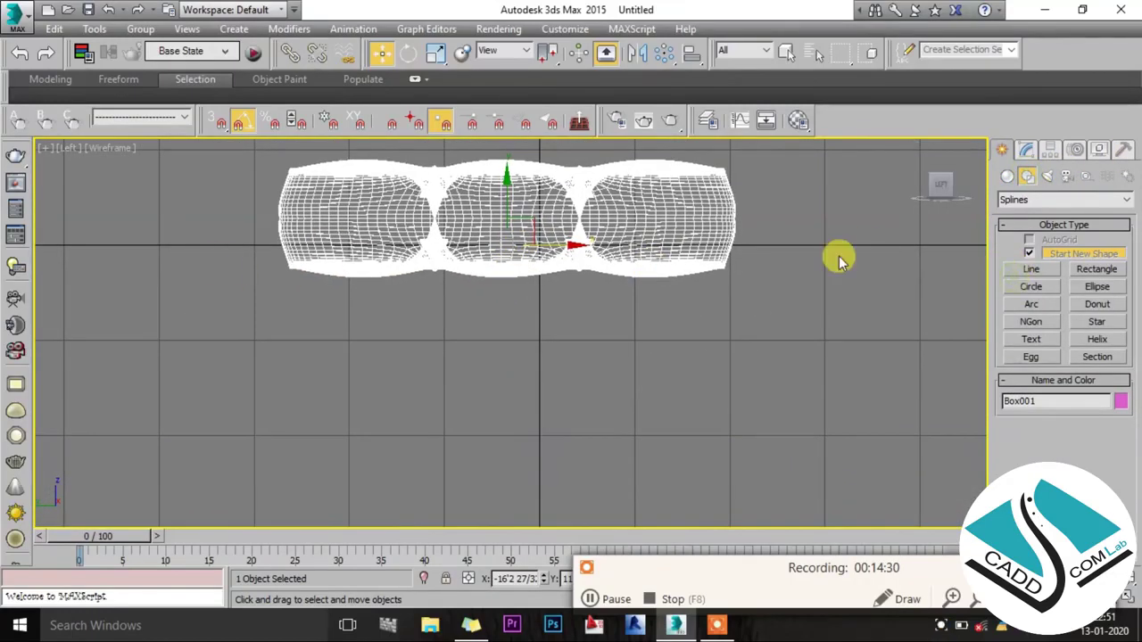
click(1026, 270)
scroll(214, 250, up, 2)
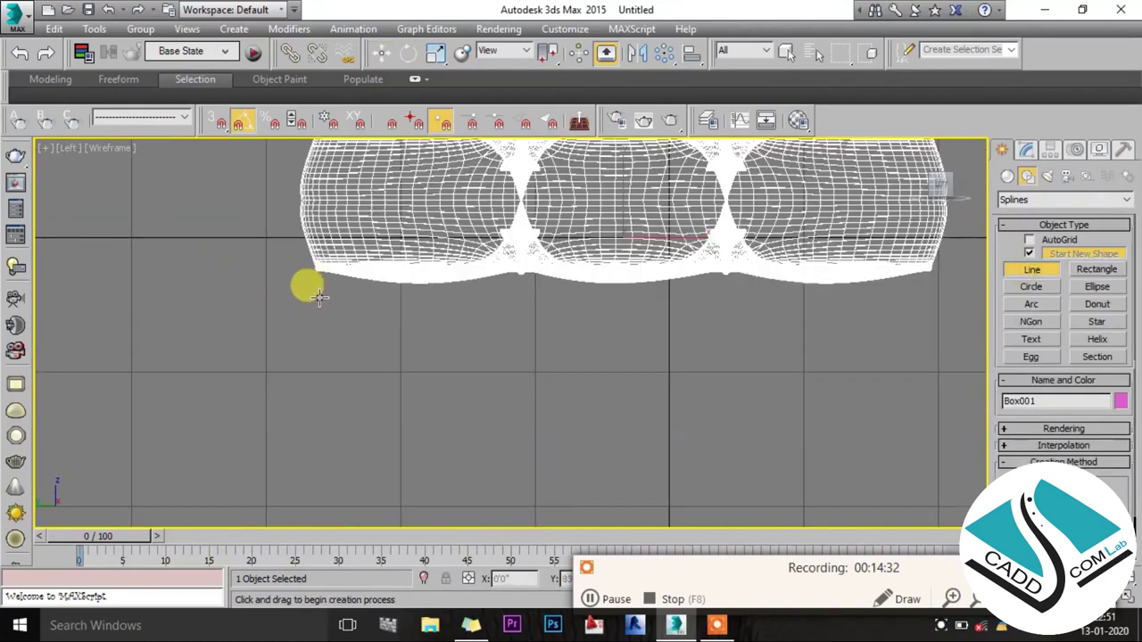
click(318, 299)
scroll(428, 285, down, 2)
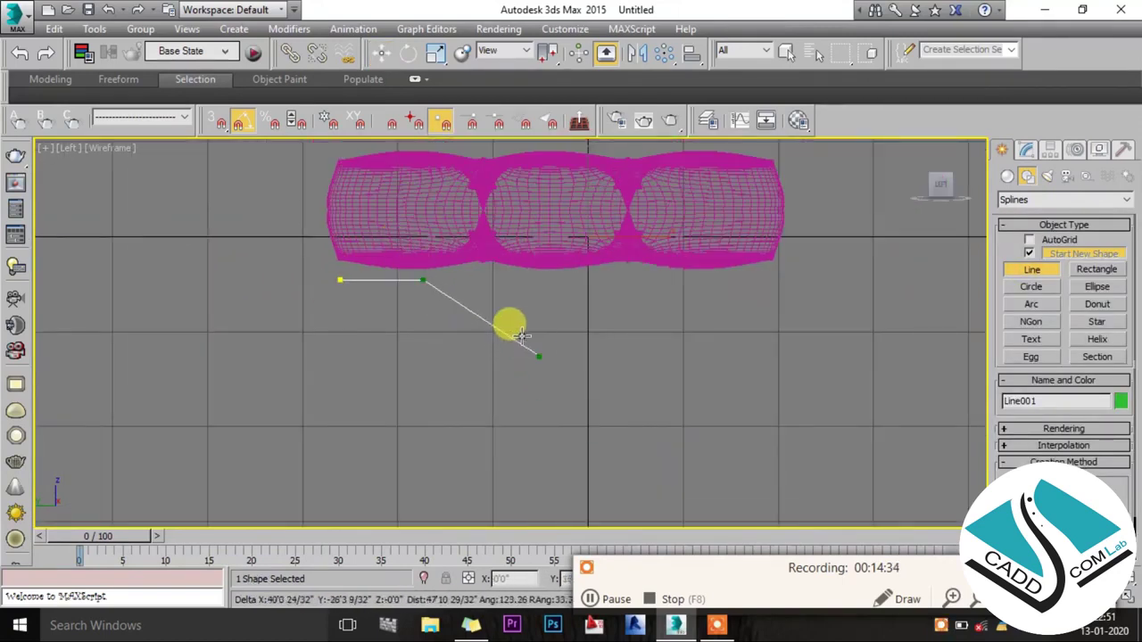
scroll(517, 339, down, 2)
click(605, 429)
click(663, 429)
right_click(643, 419)
Slide the new leg line sideways so it sits under the cushion.
key(alt+w)
key(alt+w)
key(w)
mouse_move(657, 370)
alt+middle_down()
mouse_move(645, 344)
mouse_move(660, 390)
alt+middle_up()
drag(661, 389, 553, 387)
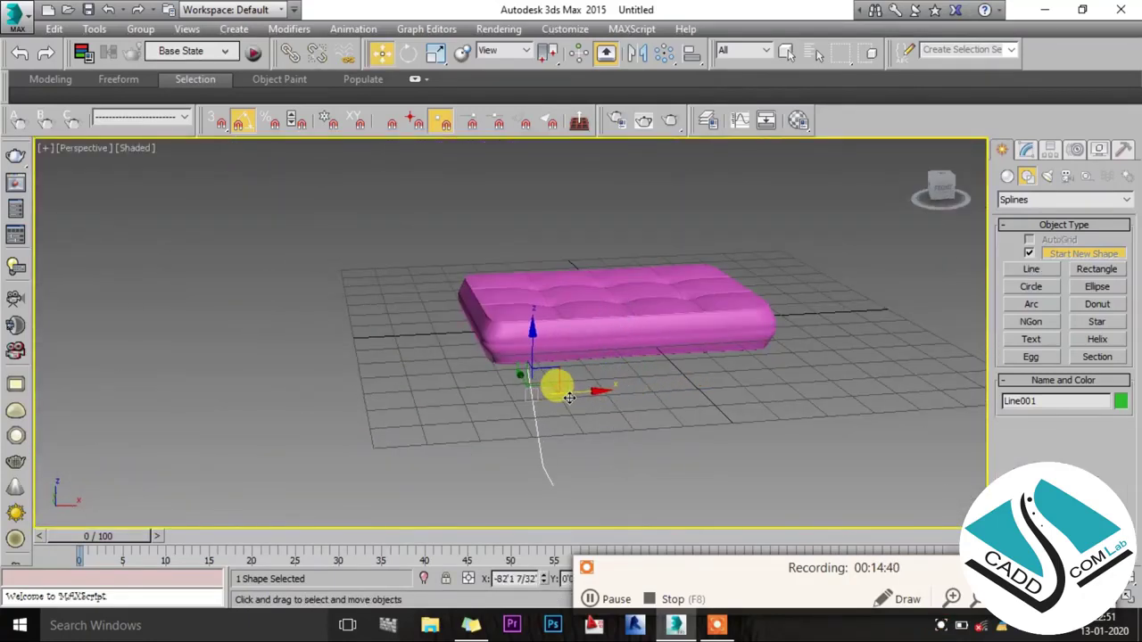
alt+middle_drag(553, 387, 785, 354)
Make the leg renderable in the viewport with a rectangular section, Length reduced to 11'5".
click(1026, 150)
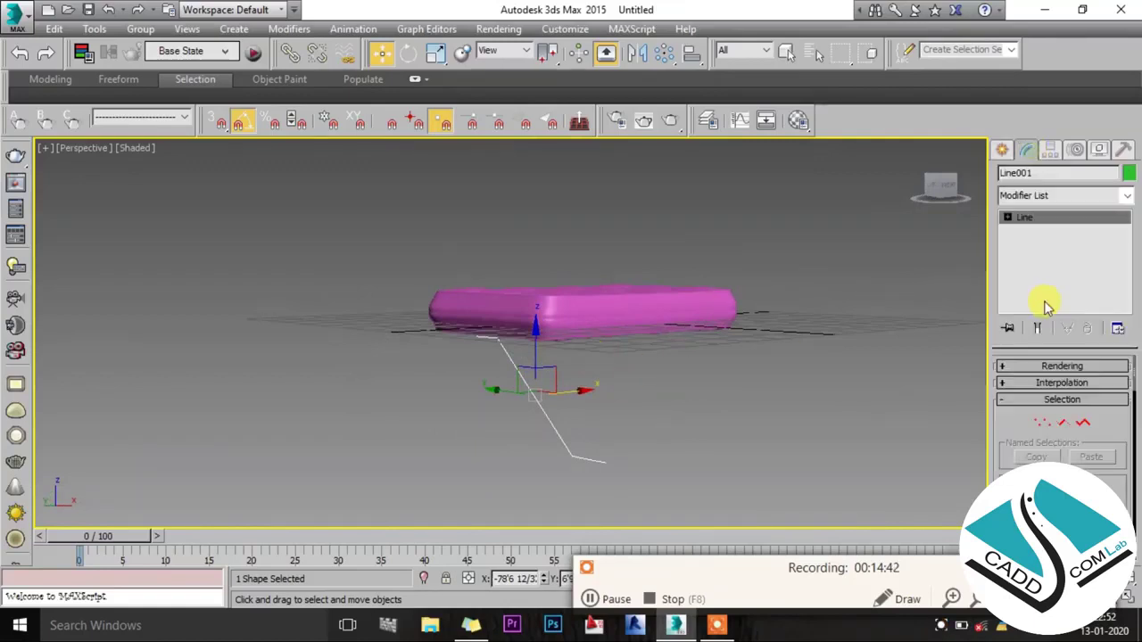
click(1033, 368)
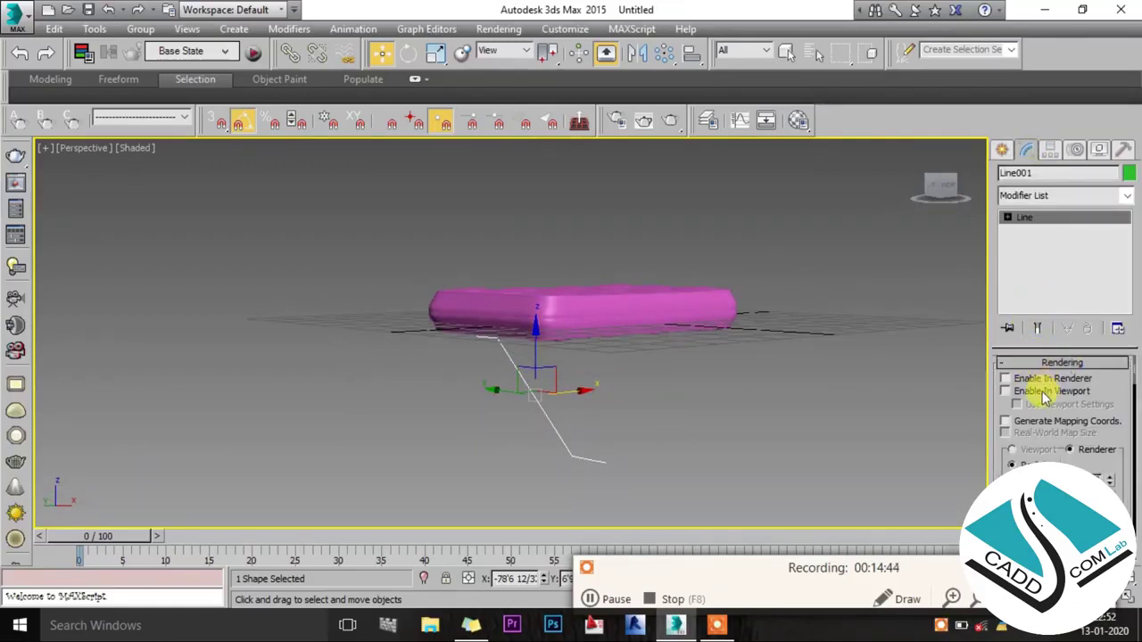
click(1006, 390)
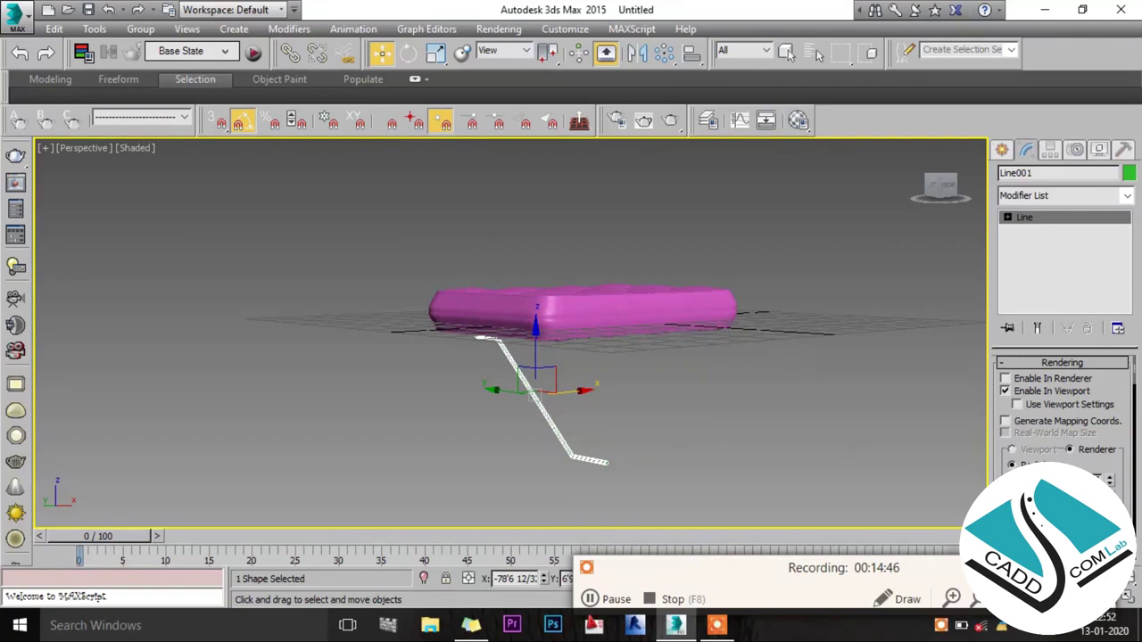
scroll(1024, 393, down, 3)
click(1032, 451)
mouse_move(684, 382)
alt+middle_down()
mouse_move(625, 433)
mouse_move(668, 398)
mouse_move(635, 406)
mouse_move(720, 446)
alt+middle_up()
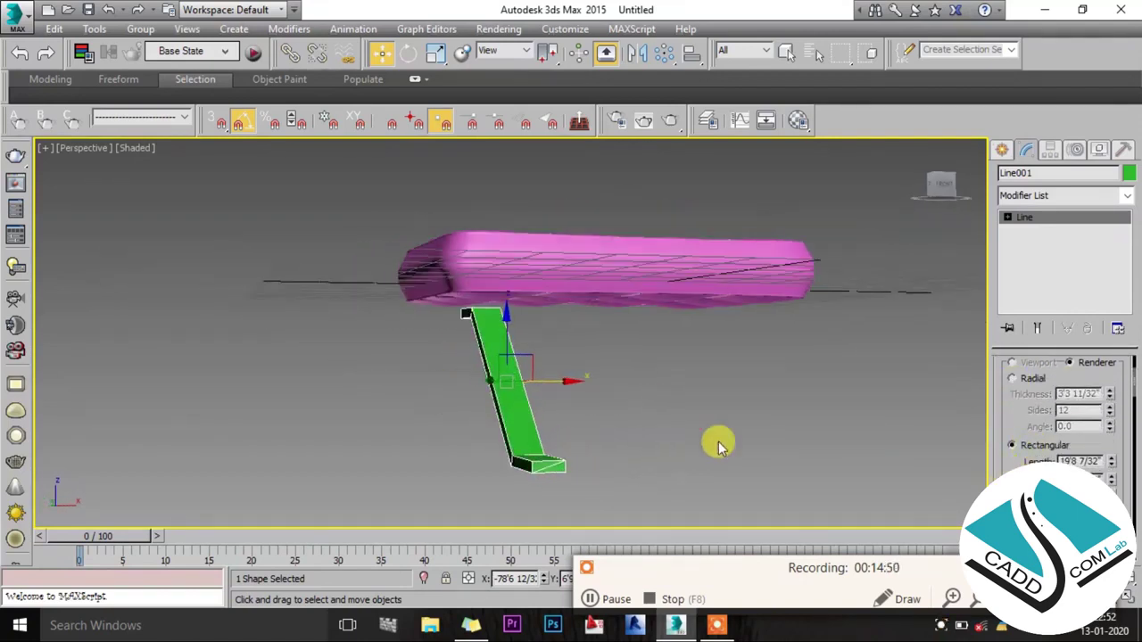
drag(1111, 468, 1120, 425)
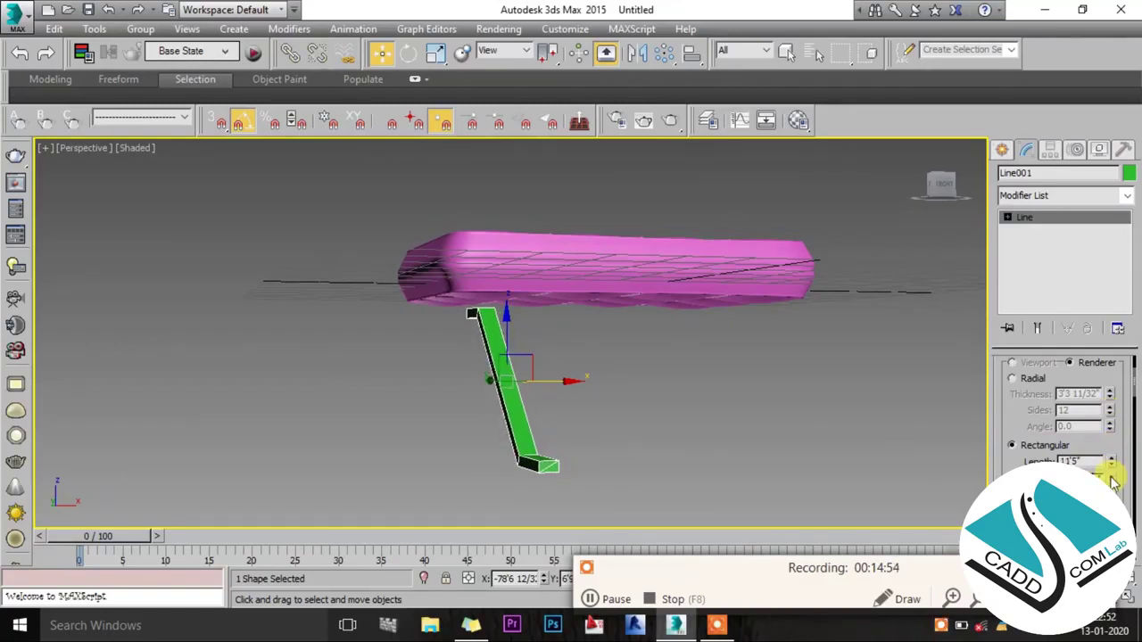
mouse_move(660, 346)
alt+middle_down()
mouse_move(779, 318)
mouse_move(787, 345)
alt+middle_up()
Toggle between maximized and four-viewport layouts, ending with the Left view active.
key(alt+w)
key(alt+w)
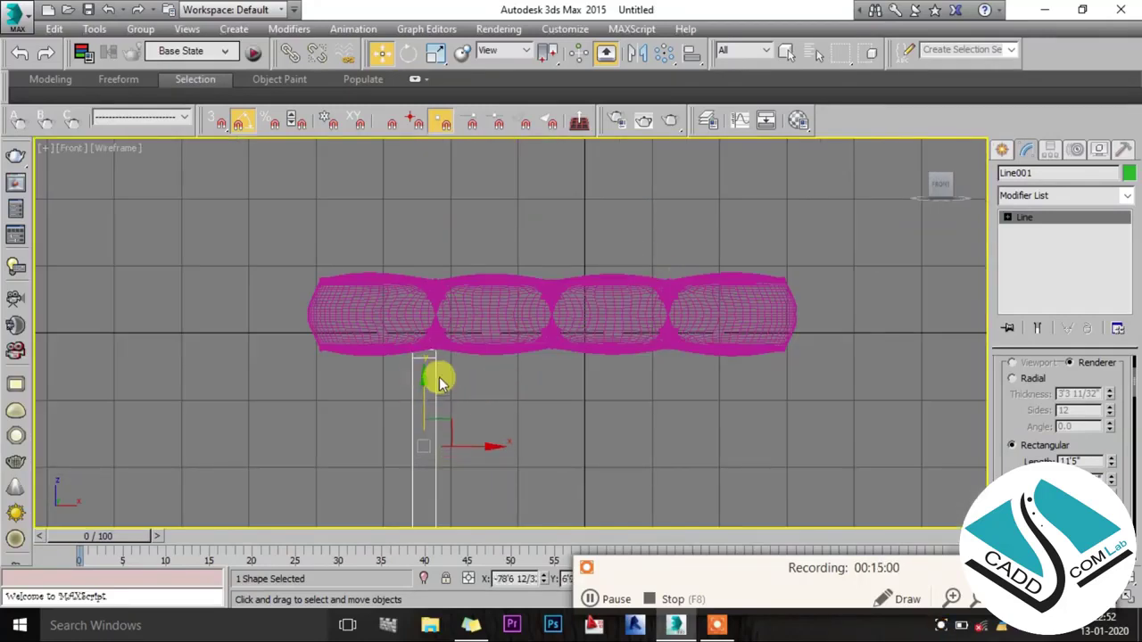
key(alt+w)
right_click(601, 407)
key(alt+w)
key(alt+w)
right_click(382, 408)
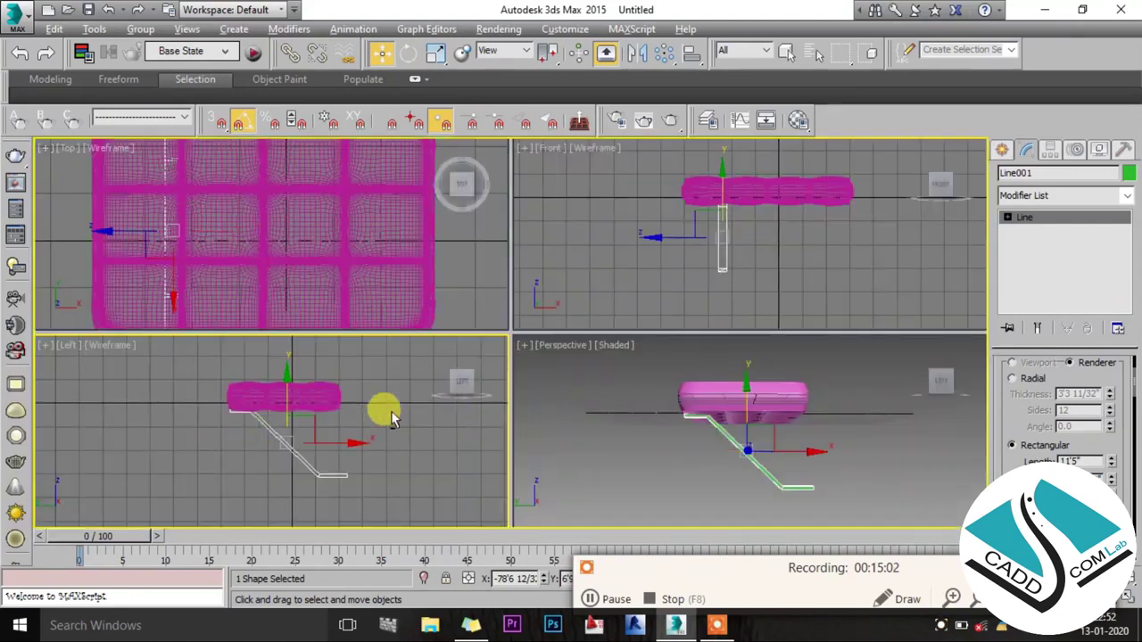
key(alt+w)
Mirror a copy of the leg on the X axis and cross it over the first.
click(1001, 151)
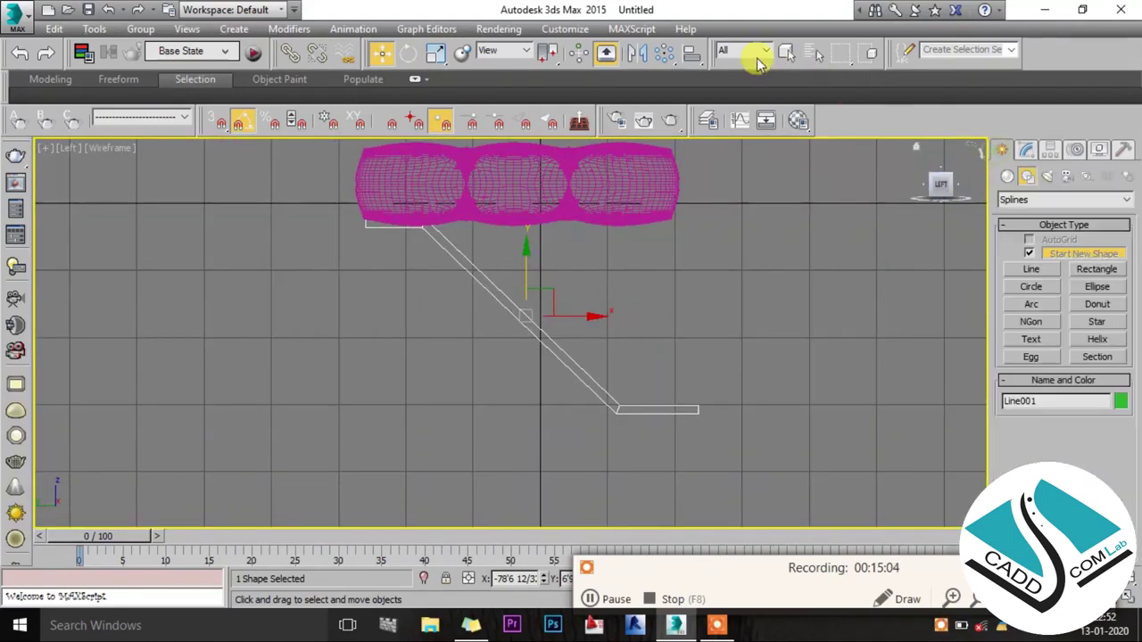
click(636, 52)
click(550, 337)
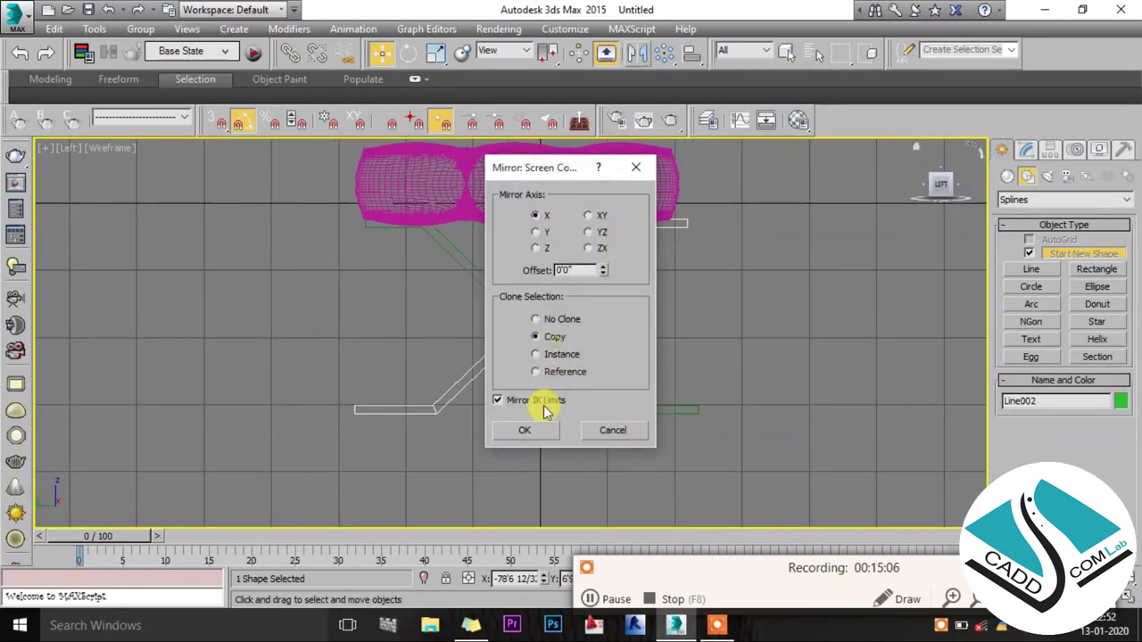
click(525, 430)
drag(568, 316, 538, 308)
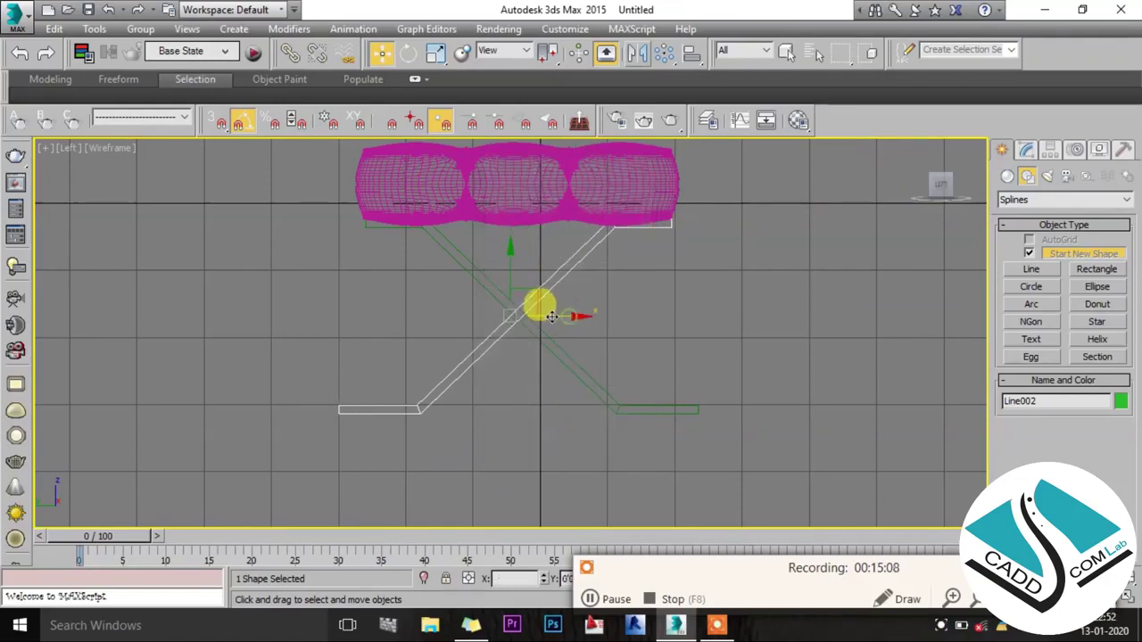
Shift-drag the X leg pair toward the cushion's other end in Perspective.
key(alt+w)
right_click(645, 374)
key(alt+w)
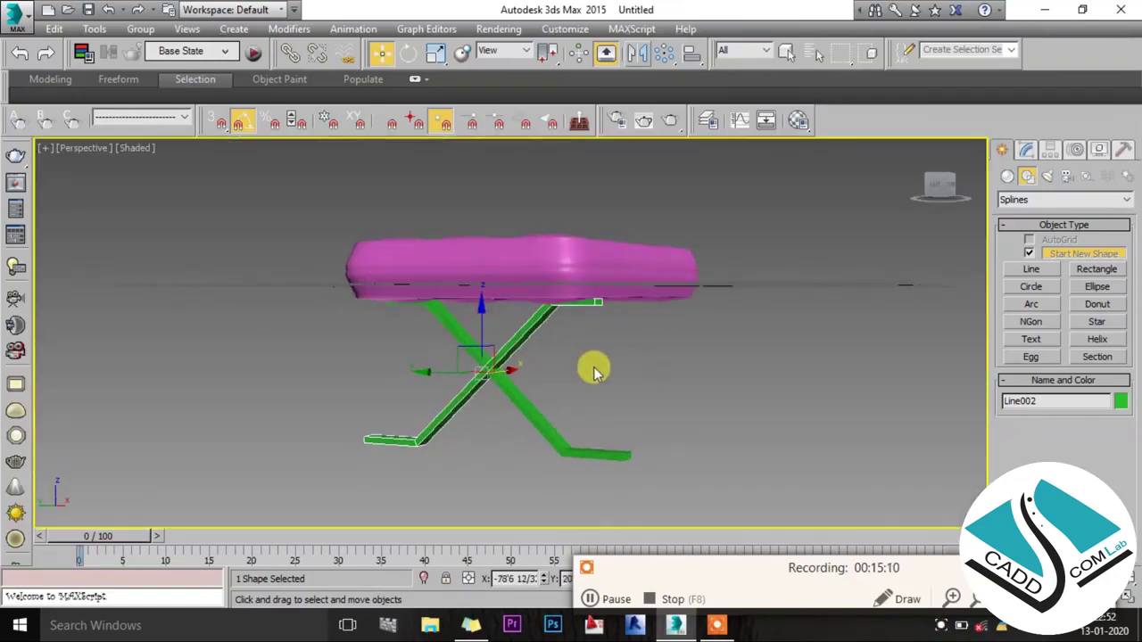
alt+middle_drag(550, 369, 470, 377)
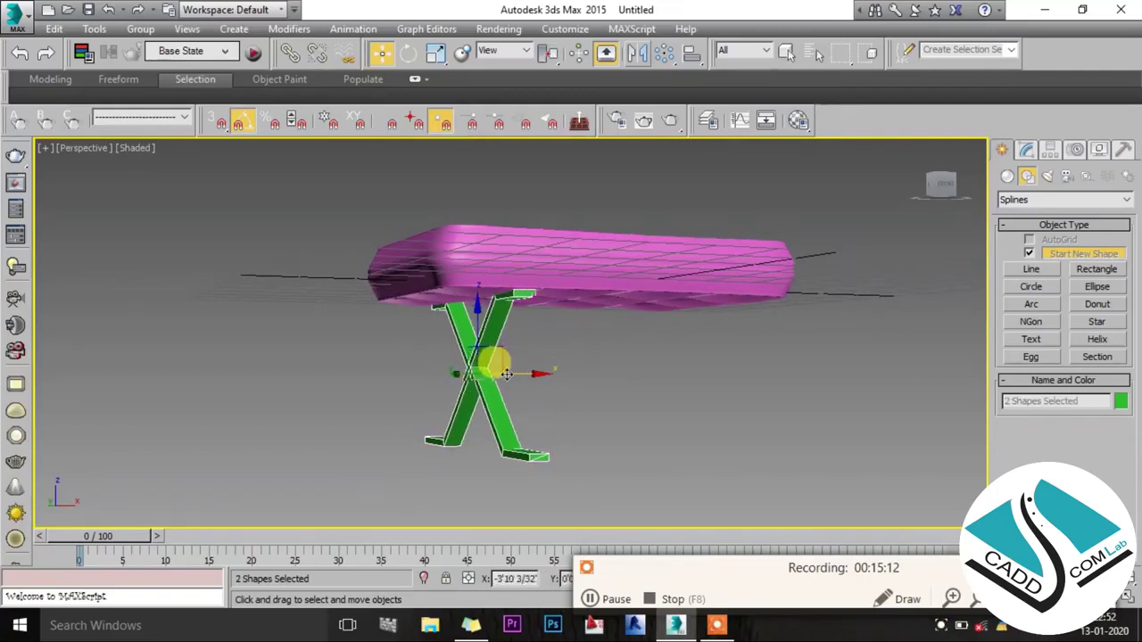
mouse_move(470, 377)
shift+mouse_down()
mouse_move(765, 364)
mouse_move(754, 365)
shift+mouse_up()
Accept the clone of the X legs, deselect, and orbit to review the ottoman.
click(596, 386)
mouse_move(581, 388)
alt+middle_down()
mouse_move(706, 363)
mouse_move(565, 306)
mouse_move(643, 340)
alt+middle_up()
click(476, 367)
mouse_move(476, 368)
alt+middle_down()
mouse_move(510, 344)
mouse_move(615, 319)
mouse_move(421, 235)
mouse_move(571, 308)
mouse_move(562, 258)
mouse_move(509, 224)
mouse_move(543, 316)
mouse_move(532, 322)
alt+middle_up()
scroll(555, 277, up, 3)
mouse_move(555, 277)
alt+middle_down()
mouse_move(484, 283)
mouse_move(505, 250)
mouse_move(535, 268)
mouse_move(518, 276)
mouse_move(500, 265)
mouse_move(504, 288)
alt+middle_up()
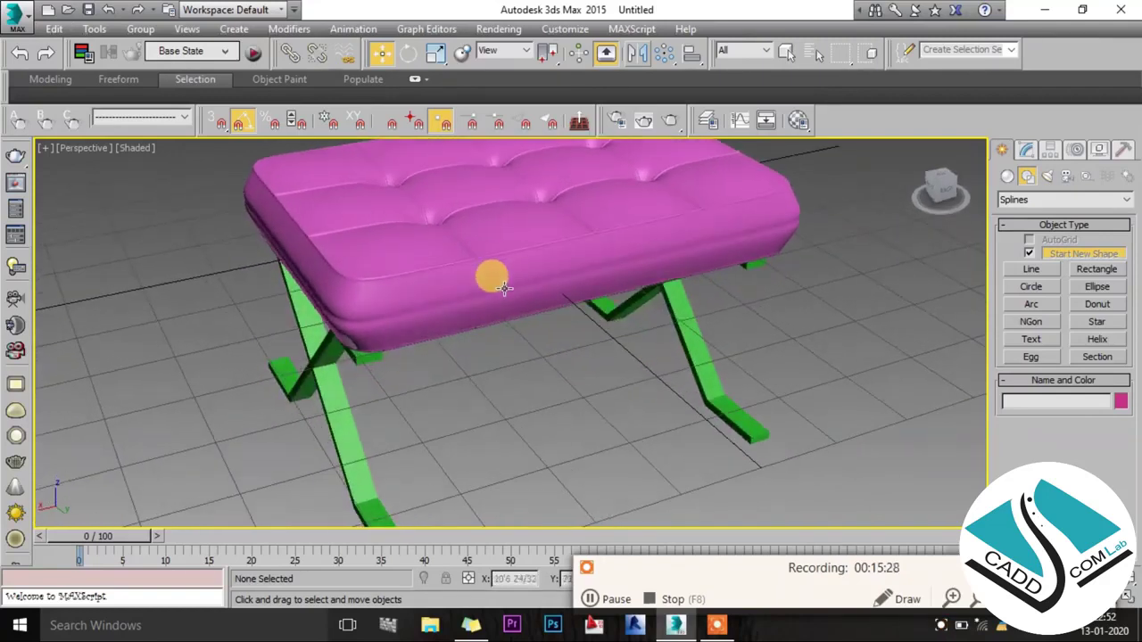